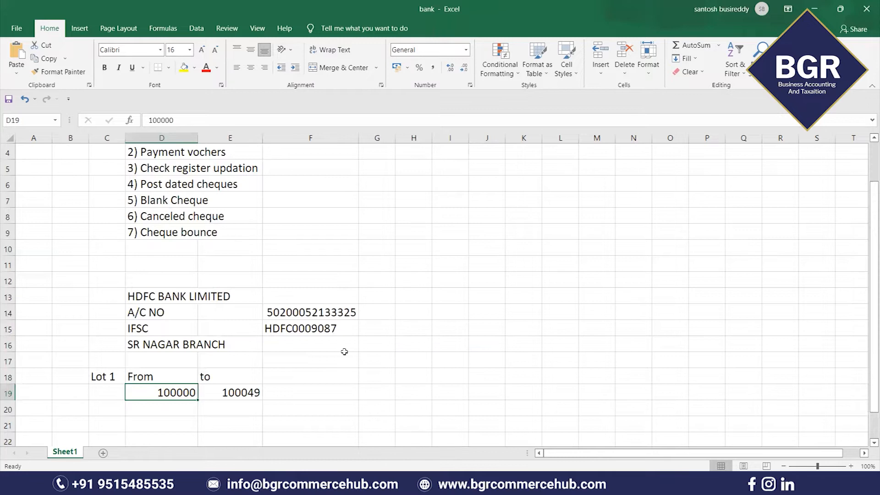
# - Review the banking module topic list and the HDFC bank details in the worksheet
pyautogui.scroll(1, 344, 353)
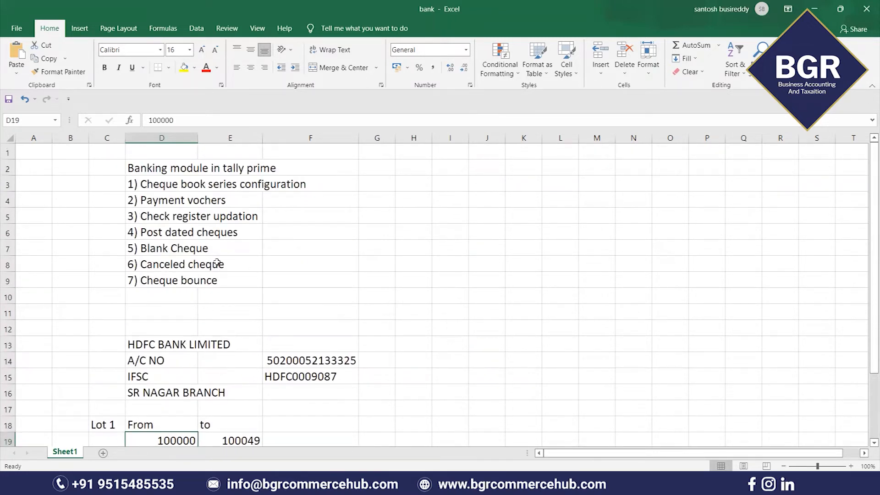
pyautogui.scroll(-2, 224, 270)
pyautogui.scroll(2, 280, 344)
pyautogui.scroll(-4, 280, 344)
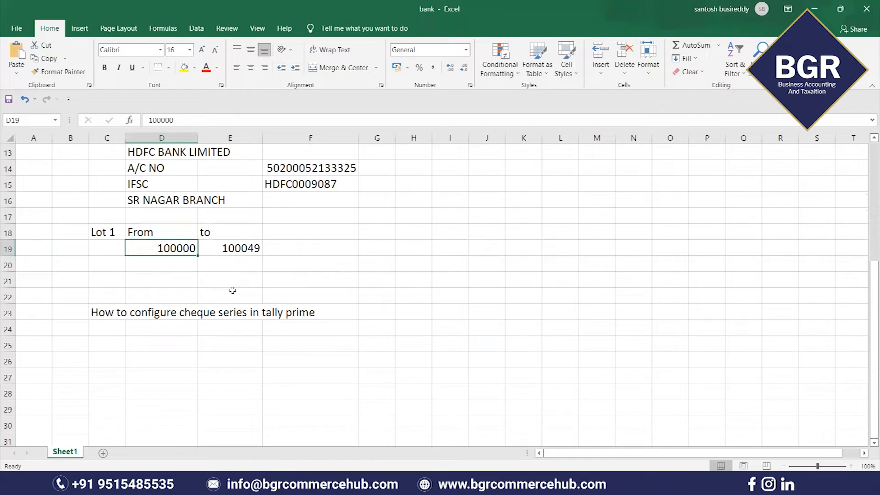
pyautogui.scroll(3, 232, 290)
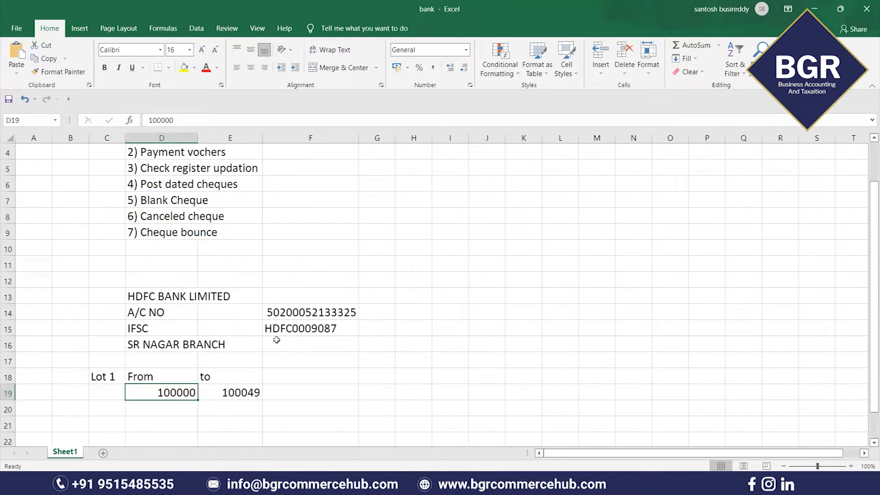
pyautogui.click(196, 200)
pyautogui.click(193, 168)
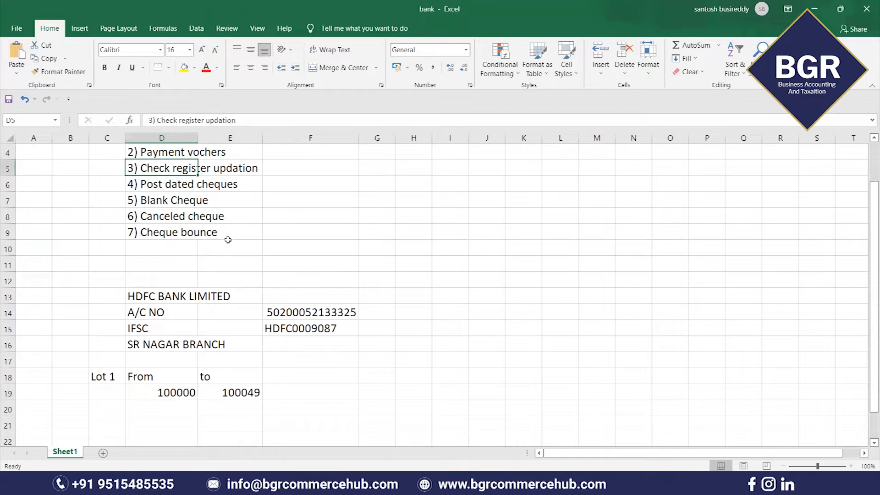
pyautogui.scroll(1, 228, 240)
pyautogui.scroll(-3, 183, 291)
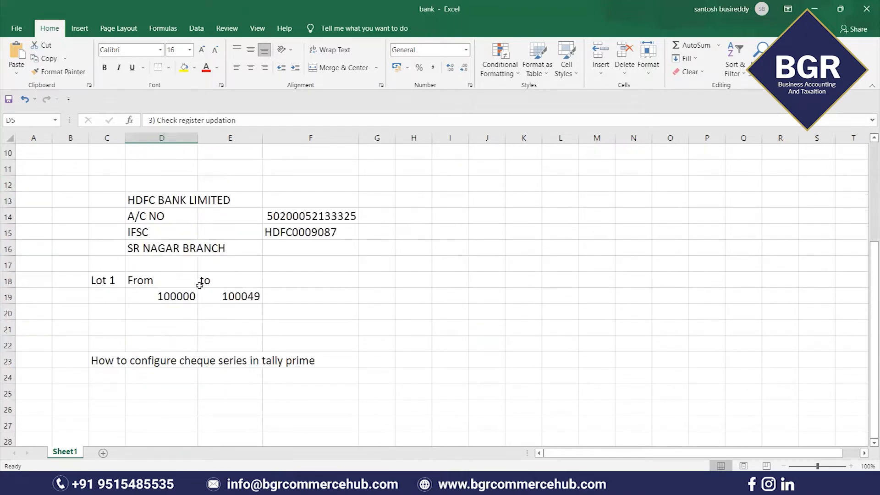
pyautogui.scroll(2, 205, 314)
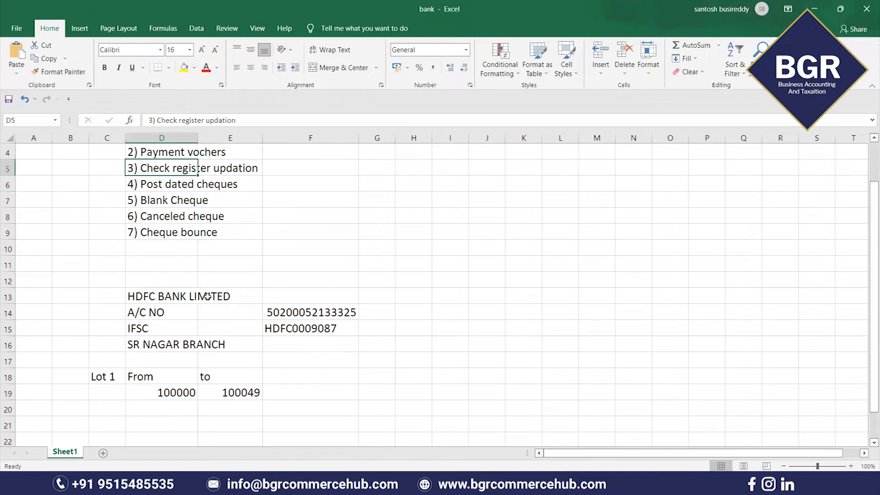
# - Examine the Lot 1 cheque number range and the empty rows below it
pyautogui.scroll(-2, 207, 296)
pyautogui.moveTo(170, 315); pyautogui.dragTo(169, 340)
pyautogui.moveTo(235, 311); pyautogui.dragTo(229, 348)
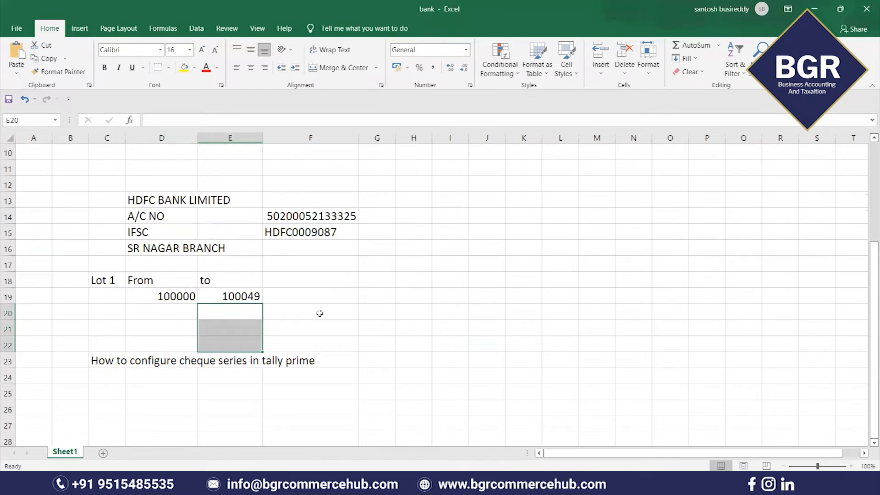
pyautogui.moveTo(318, 311); pyautogui.dragTo(313, 350)
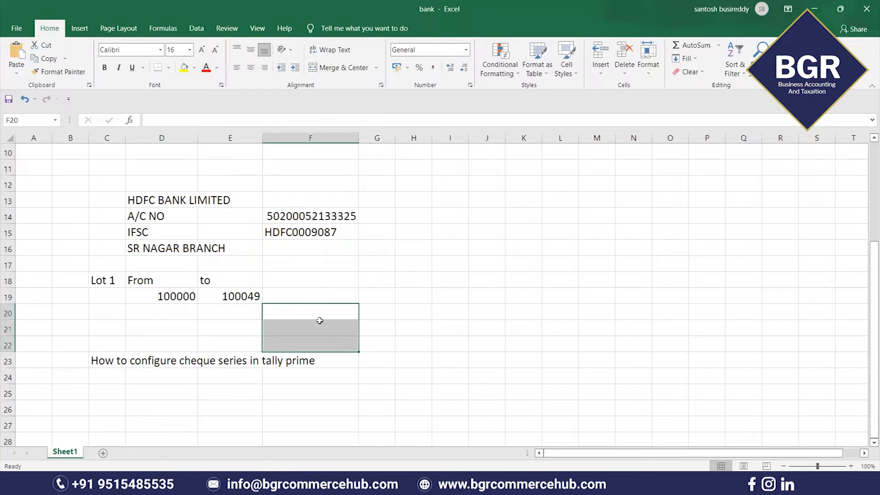
pyautogui.scroll(1, 320, 320)
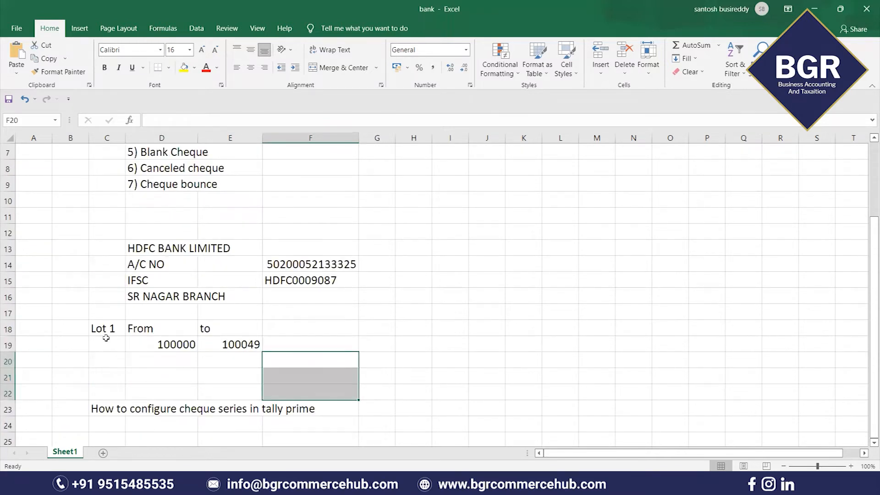
pyautogui.moveTo(116, 329); pyautogui.dragTo(236, 348)
pyautogui.click(181, 369)
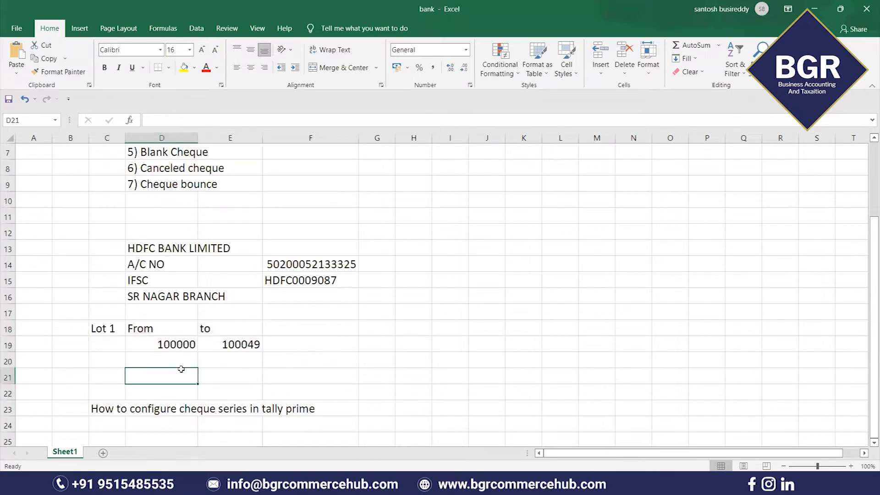
pyautogui.scroll(1, 219, 364)
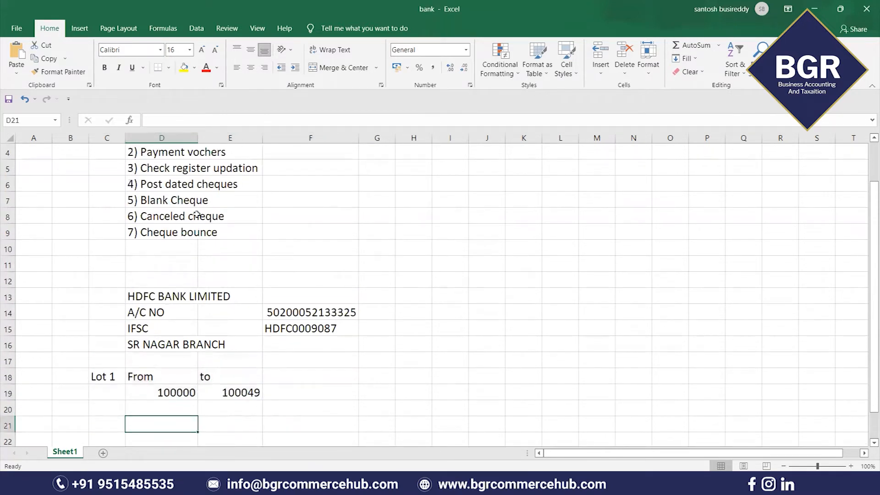
pyautogui.scroll(-2, 216, 334)
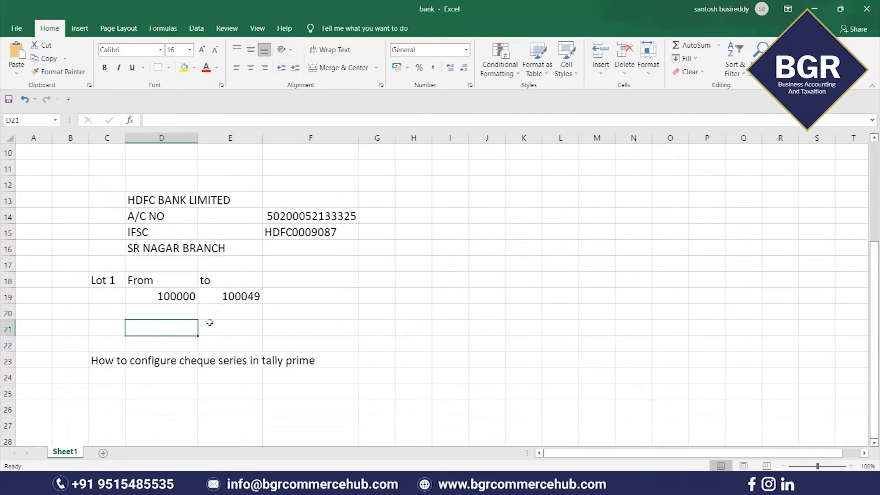
# - Review the first three banking topics and the line on configuring cheque series in Tally Prime
pyautogui.scroll(3, 210, 323)
pyautogui.click(154, 213)
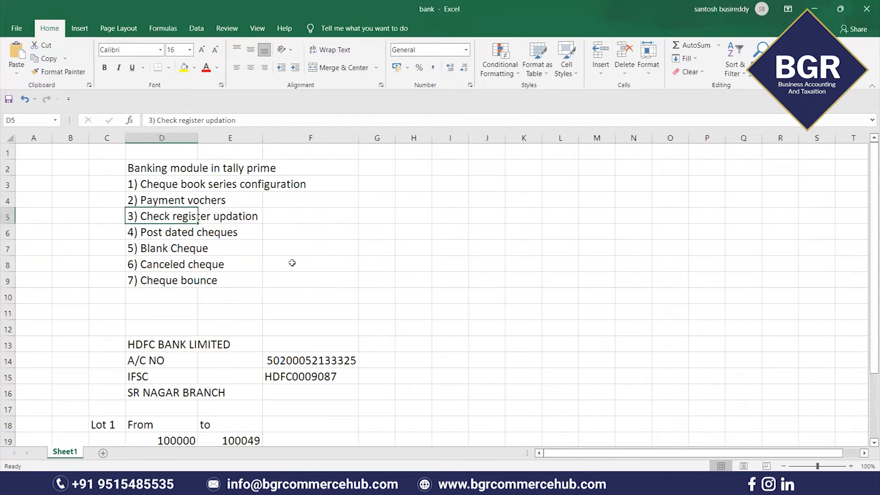
pyautogui.moveTo(146, 184); pyautogui.dragTo(286, 213)
pyautogui.scroll(-6, 269, 307)
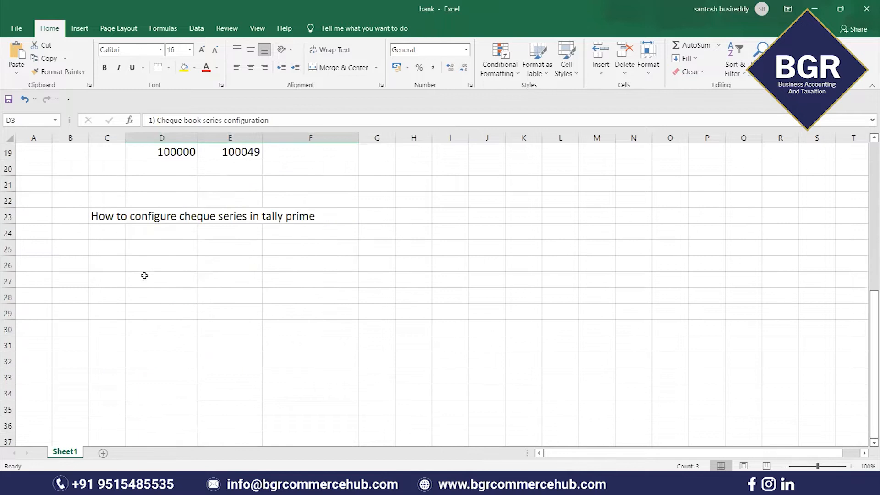
pyautogui.scroll(2, 103, 280)
pyautogui.click(112, 307)
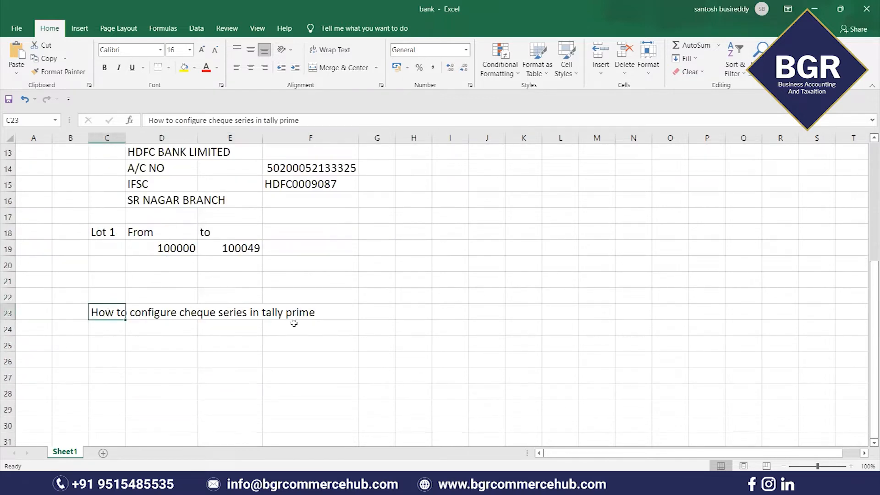
pyautogui.click(284, 350)
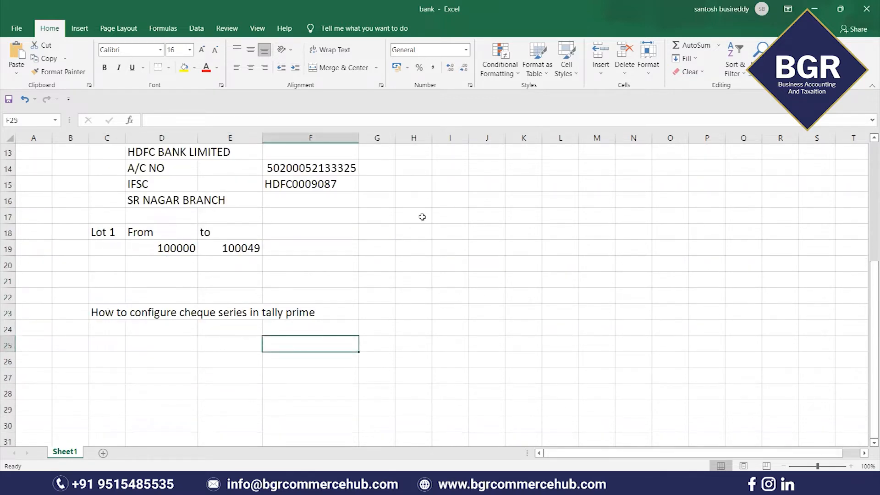
# - Switch to TallyPrime and open the creation form for a new company
pyautogui.click(821, 7)
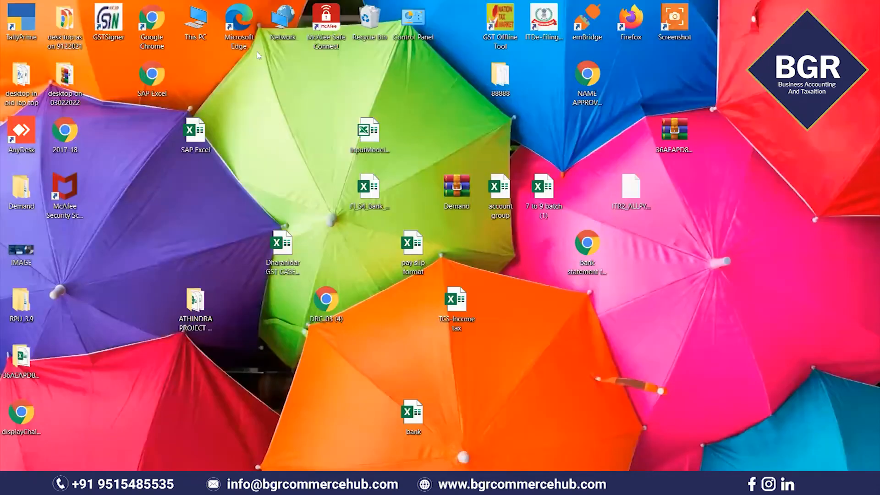
pyautogui.doubleClick(14, 26)
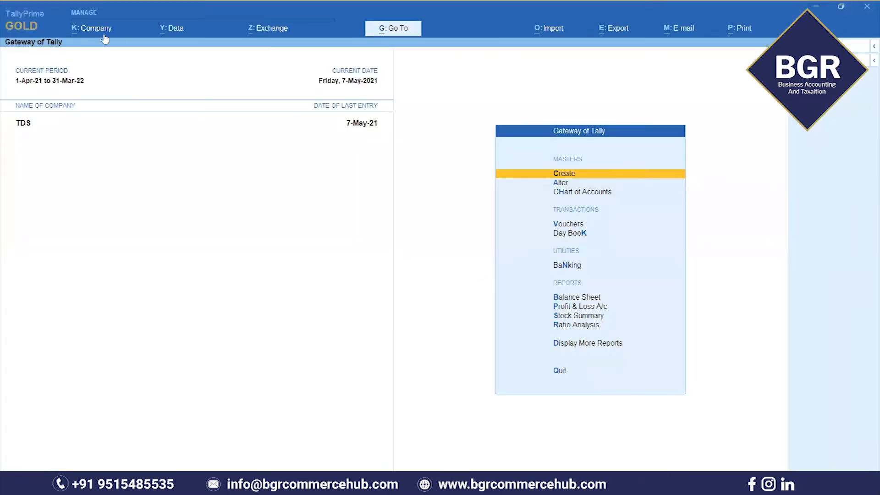
pyautogui.click(90, 36)
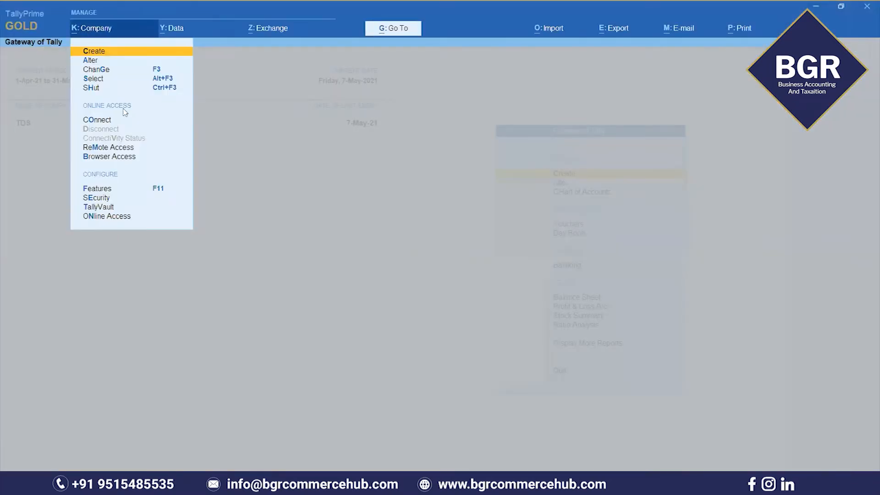
pyautogui.press('Return')
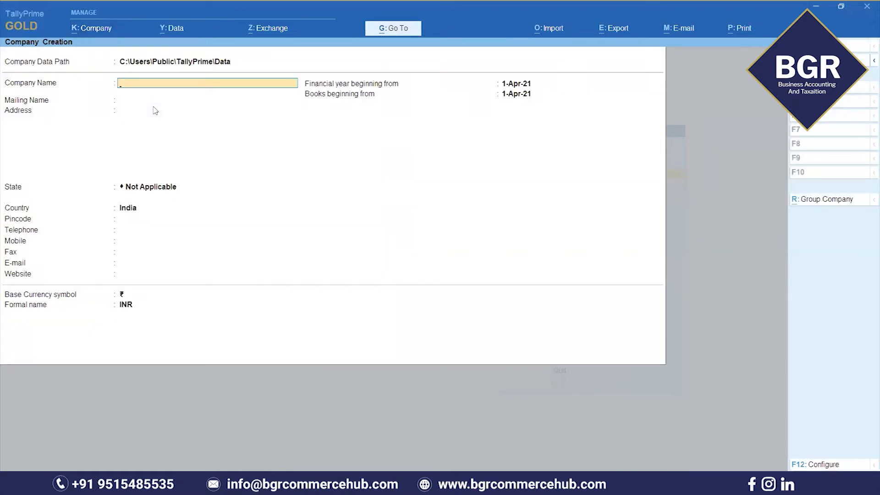
# - Name the new company BGR COMMERCE HUB, leave the address blank, and set the state to Telangana with India as the country
pyautogui.write('BGR COMMERC')
pyautogui.press('Return')
pyautogui.press('Return')
pyautogui.press('Return')
pyautogui.press('Return')
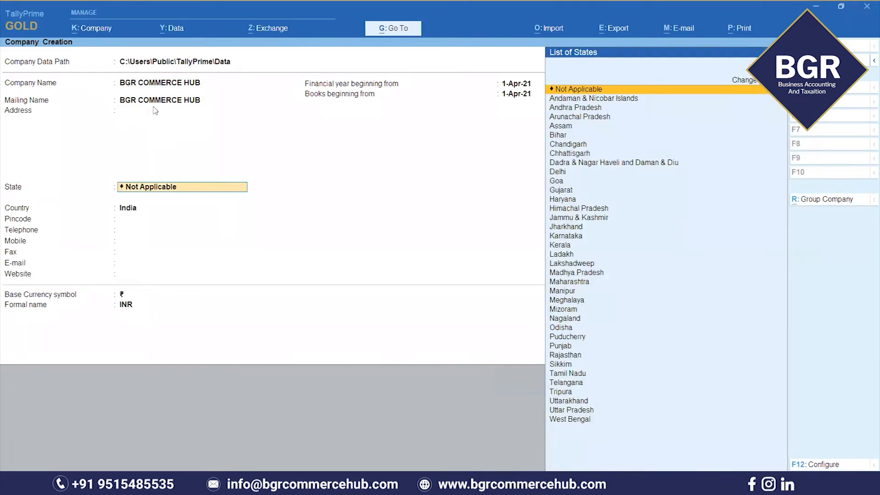
pyautogui.press('Return')
pyautogui.write('TE')
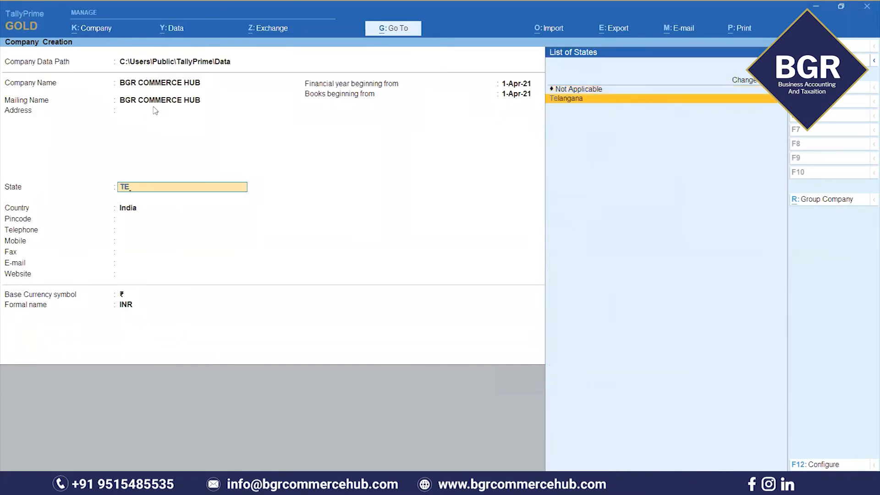
pyautogui.press('Return')
pyautogui.press('Return')
pyautogui.press('Return')
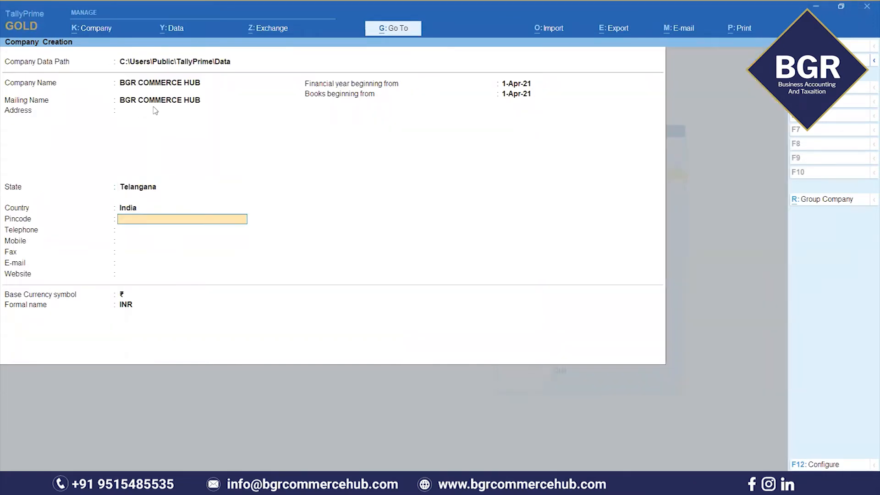
# - Leave the company's remaining contact fields blank and save the new company
pyautogui.press('Return')
pyautogui.press('Return')
pyautogui.press('Return')
pyautogui.press('Return')
pyautogui.press('ctrl')
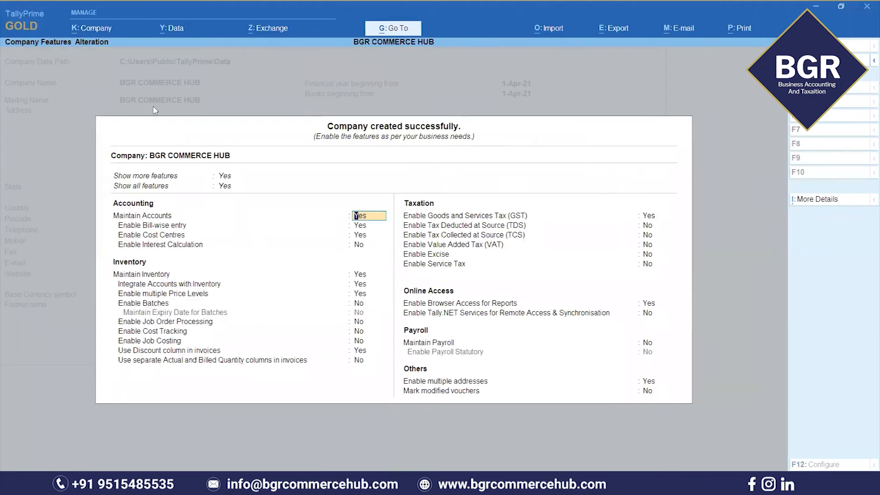
# - Disable cost centres and inventory maintenance in the company features, keeping accounts and bill-wise entry enabled
pyautogui.press('Return')
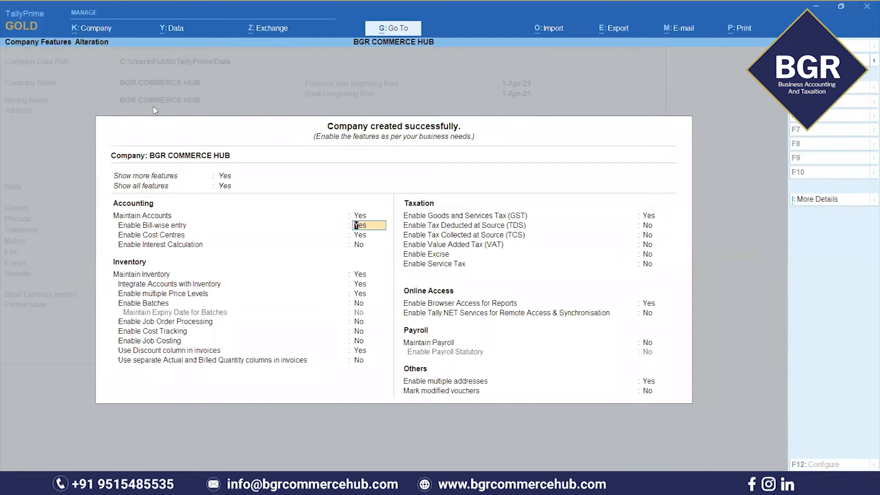
pyautogui.press('Return')
pyautogui.write('NO')
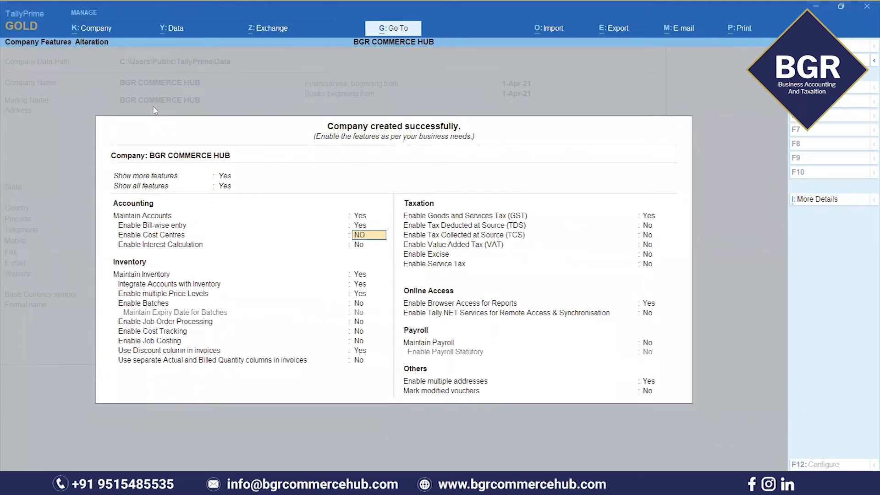
pyautogui.press('Return')
pyautogui.press('Return')
pyautogui.write('NO')
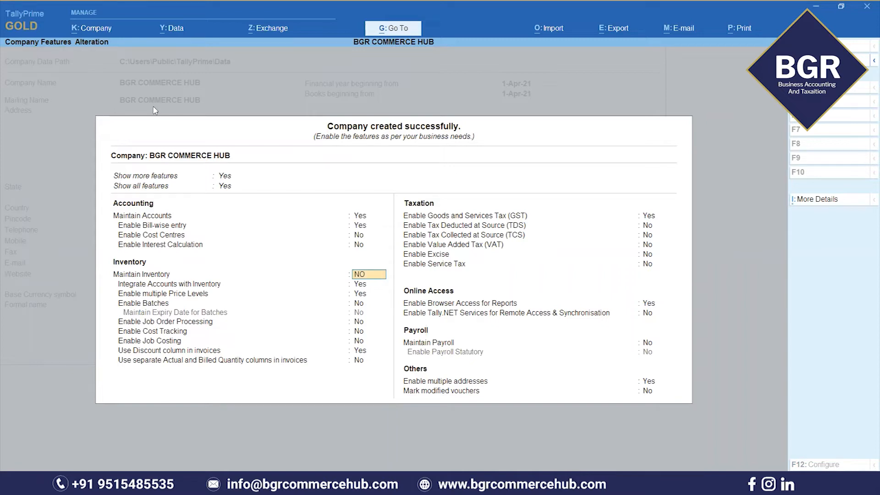
pyautogui.press('Return')
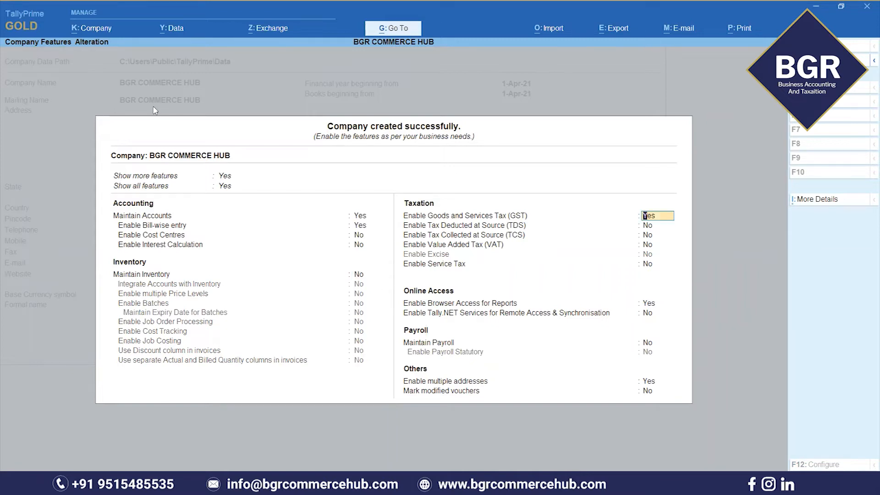
# - Disable Goods and Services Tax (GST) for the company and save the feature settings
pyautogui.write('NO')
pyautogui.press('Return')
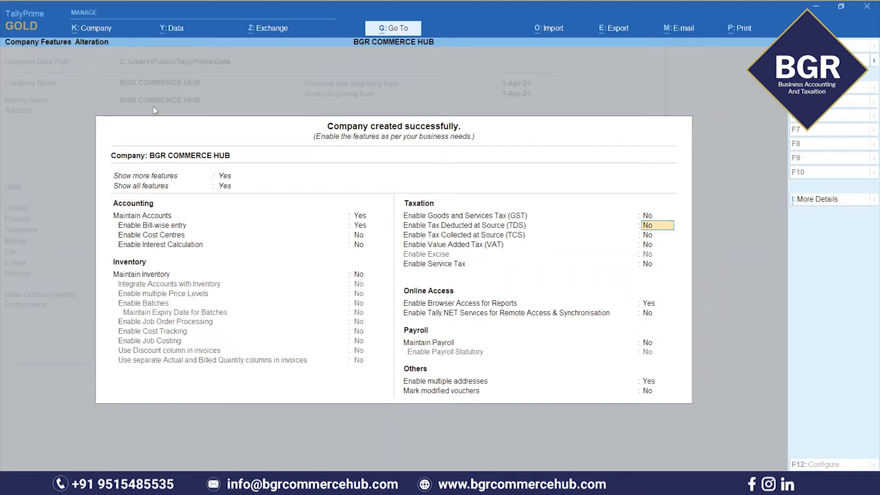
pyautogui.hotkey('ctrl', 'a')
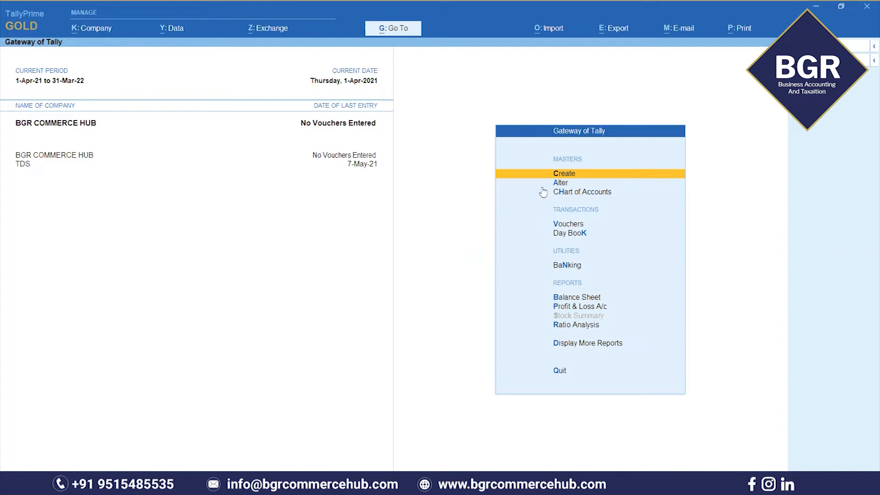
# - Switch back to the bank workbook in Excel and review the HDFC account details and the Lot 1 cheque range
pyautogui.click(816, 6)
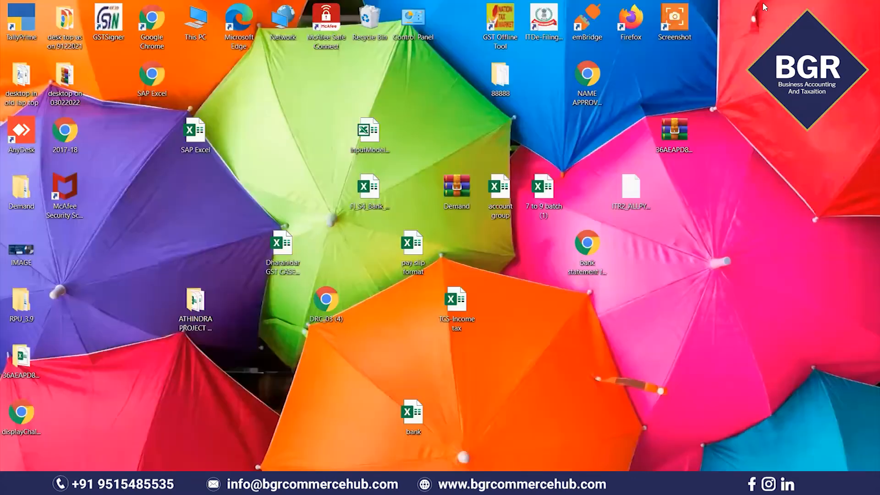
pyautogui.click(525, 483)
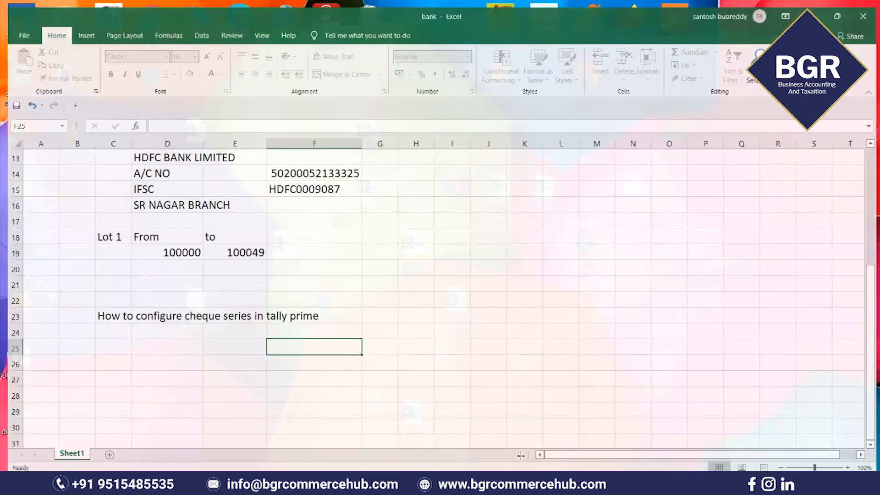
pyautogui.scroll(2, 205, 209)
pyautogui.scroll(-1, 164, 209)
pyautogui.moveTo(154, 201); pyautogui.dragTo(344, 255)
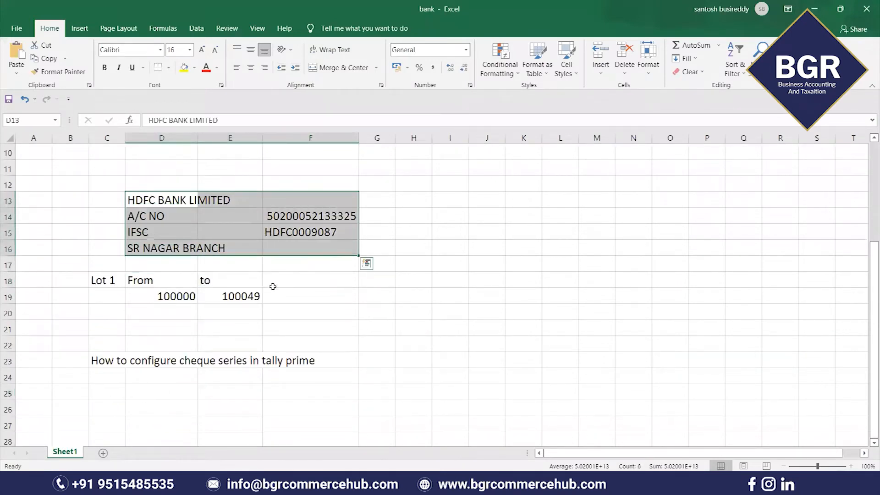
pyautogui.moveTo(103, 281); pyautogui.dragTo(265, 298)
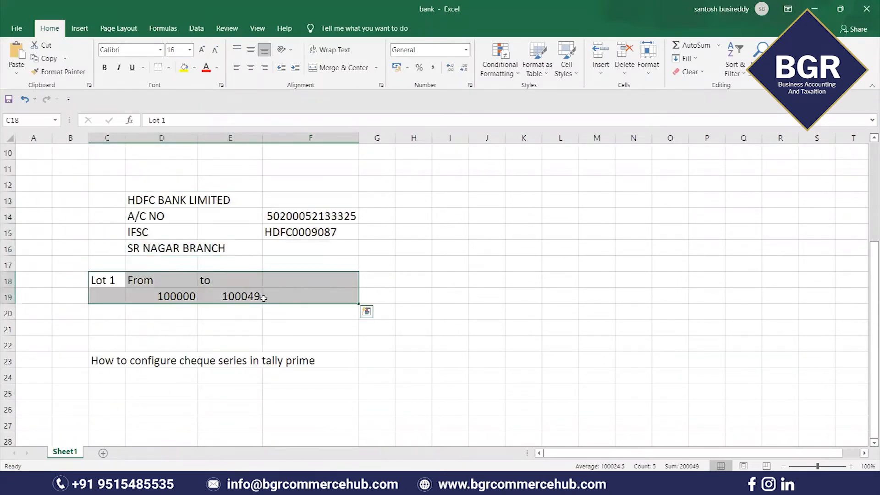
pyautogui.moveTo(153, 203); pyautogui.dragTo(342, 264)
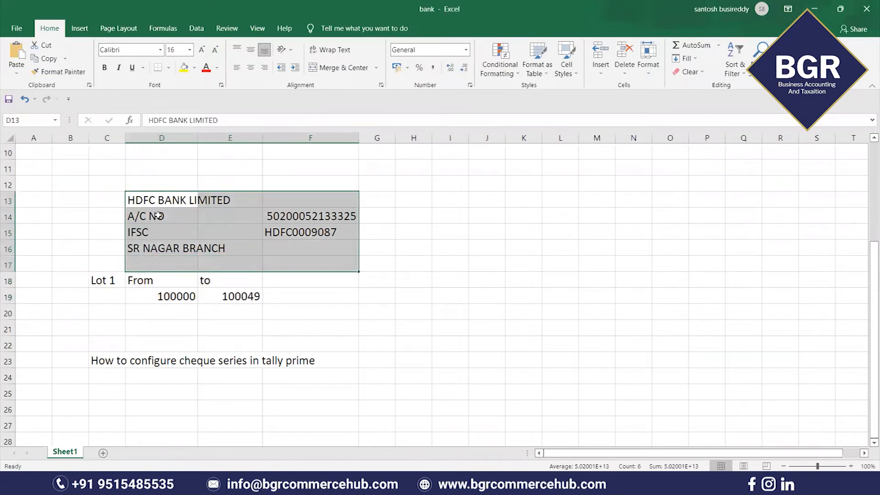
# - Switch to TallyPrime and start a ledger named HDFC BANK LIMITED under Bank Accounts, keeping 1-Apr-21 as the effective date for reconciliation
pyautogui.click(571, 483)
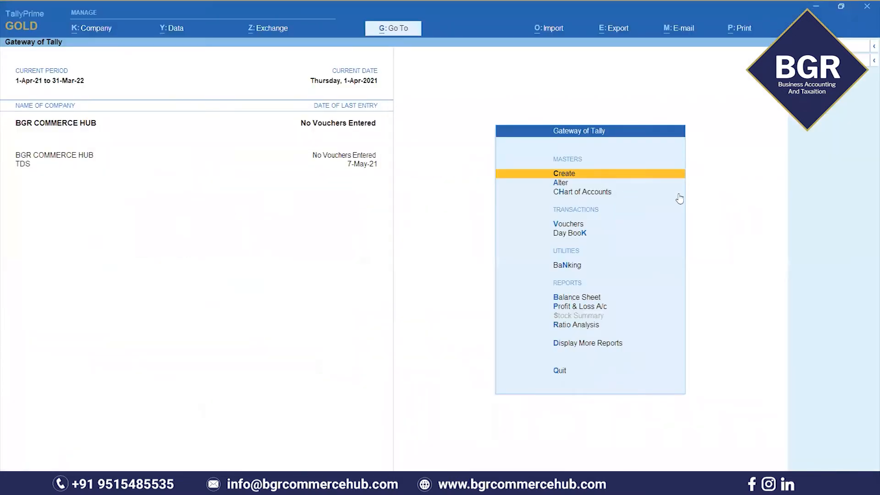
pyautogui.click(567, 178)
pyautogui.press('Down')
pyautogui.press('Down')
pyautogui.press('Up')
pyautogui.press('Return')
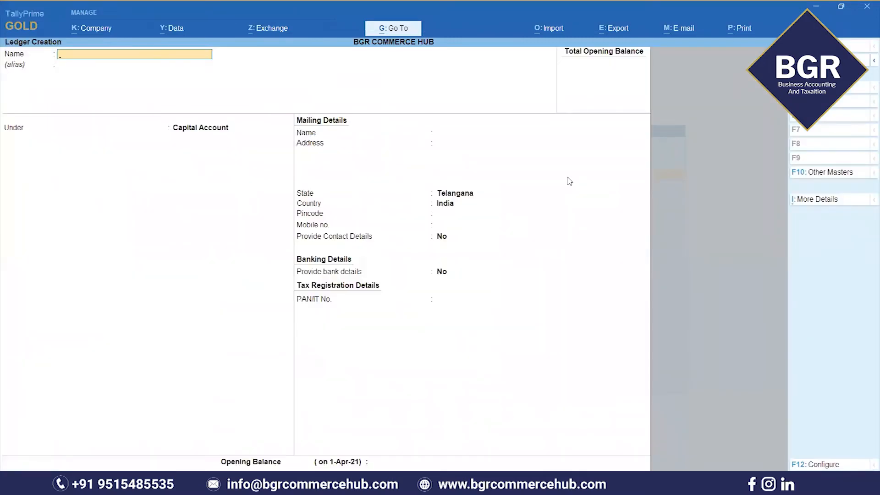
pyautogui.write('HDFC BANK LIMITED')
pyautogui.press('Return')
pyautogui.write('BAN')
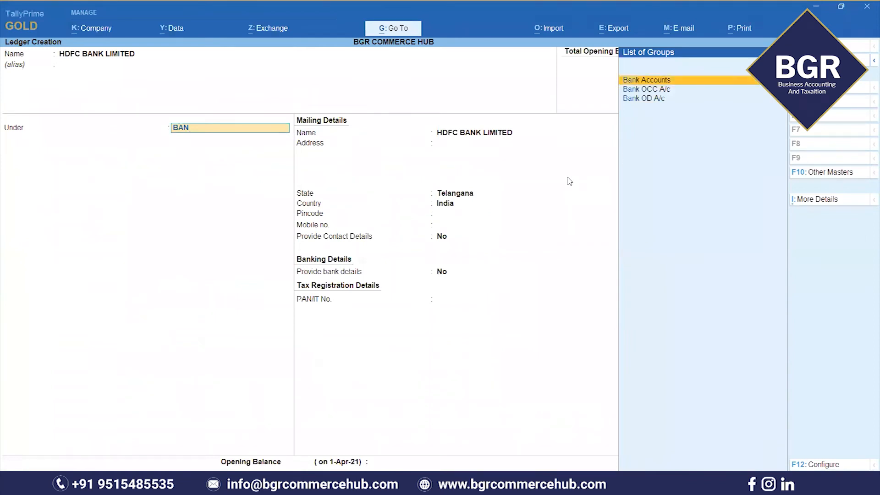
pyautogui.press('Return')
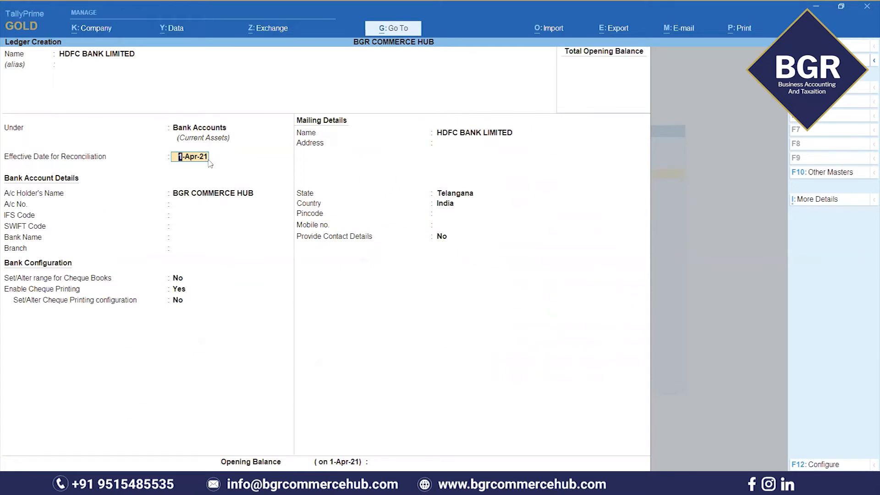
pyautogui.press('Return')
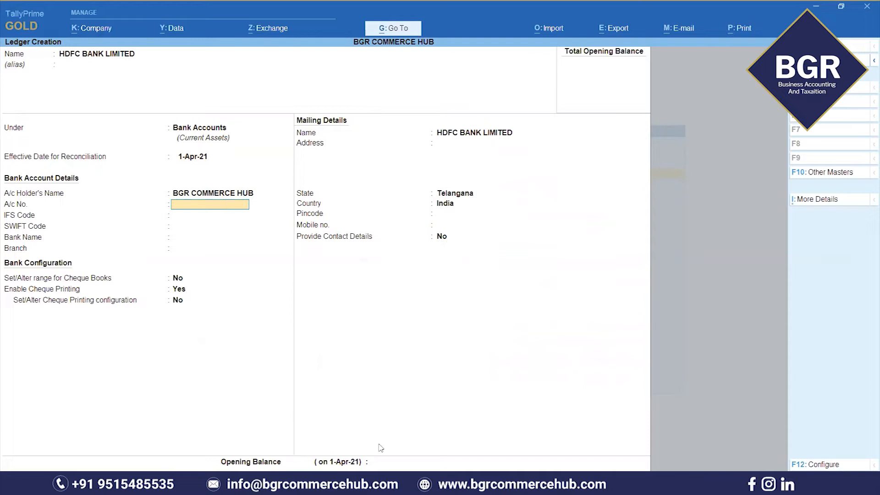
# - Copy the bank account number from the Excel workbook into the ledger's A/c No. field in TallyPrime
pyautogui.click(543, 483)
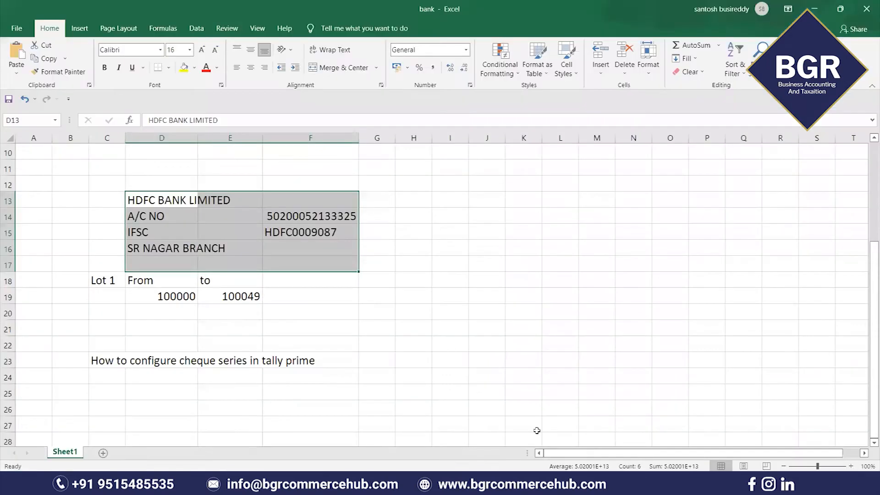
pyautogui.click(411, 242)
pyautogui.click(293, 217)
pyautogui.hotkey('ctrl', 'c')
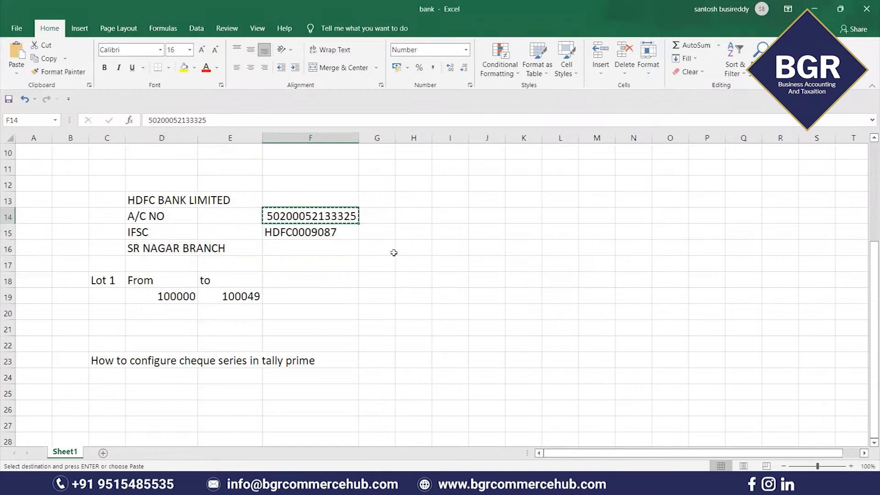
pyautogui.hotkey('alt', 'Tab')
pyautogui.hotkey('ctrl', 'alt', 'v')
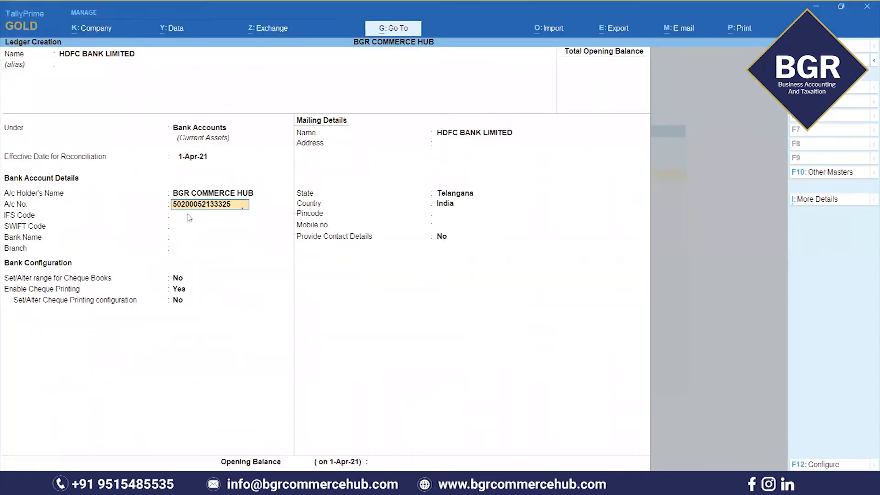
pyautogui.press('Return')
# - Try to copy the IFSC from the Excel workbook into the ledger's IFS Code field in TallyPrime
pyautogui.hotkey('alt', 'Tab')
pyautogui.click(287, 234)
pyautogui.hotkey('ctrl', 'c')
pyautogui.hotkey('alt', 'Tab')
pyautogui.hotkey('ctrl', 'alt', 'v')
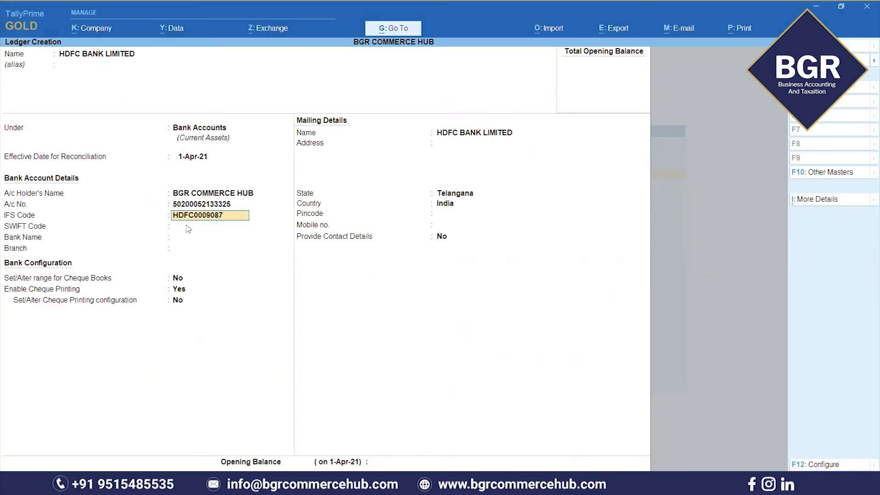
pyautogui.press('Return')
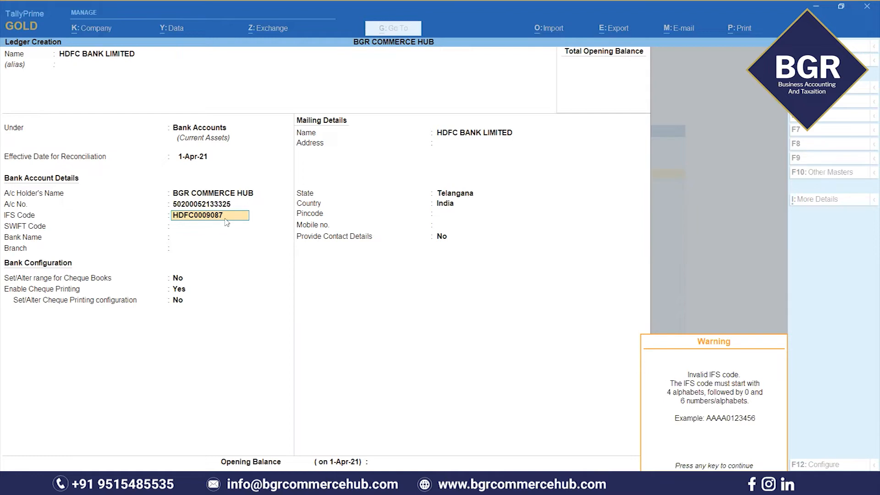
pyautogui.press('Return')
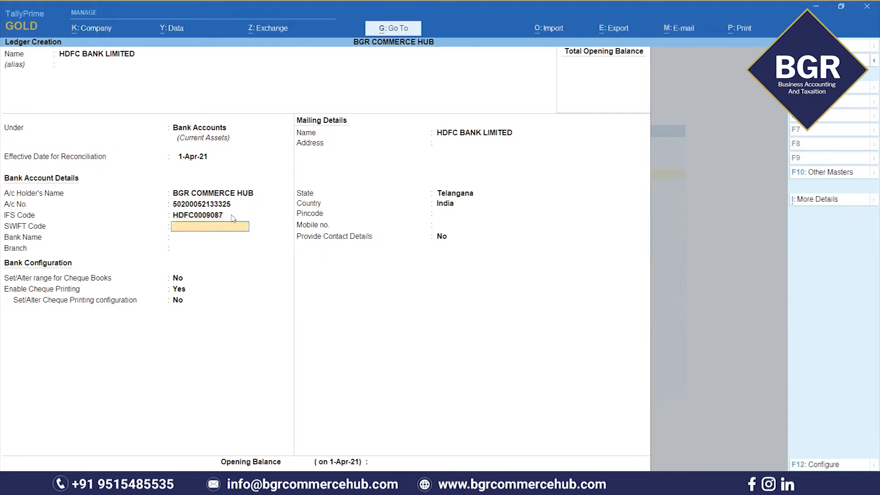
# - Clear the pasted IFS Code in the bank account details and re-enter it as HDFC0009087
pyautogui.press('BackSpace')
pyautogui.press('BackSpace')
pyautogui.press('BackSpace')
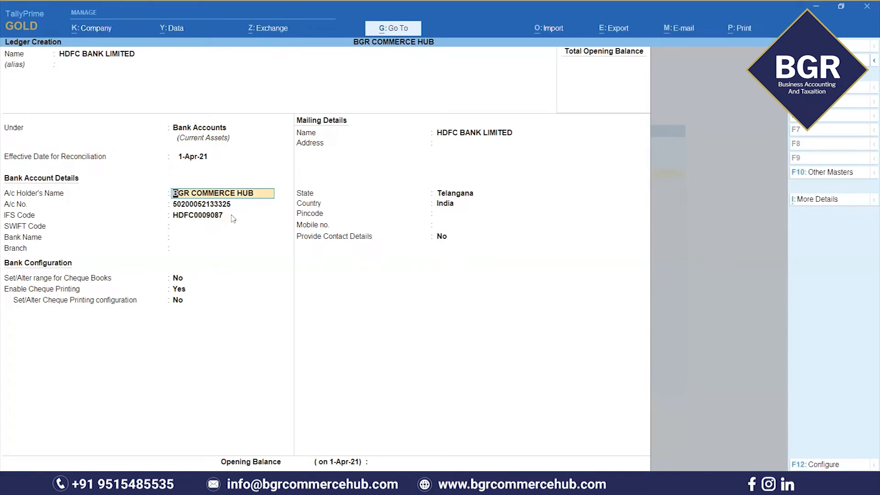
pyautogui.press('Return')
pyautogui.press('Return')
pyautogui.press('Return')
pyautogui.press('BackSpace')
pyautogui.press('Delete')
pyautogui.press('Delete')
pyautogui.press('Delete')
pyautogui.press('Delete')
pyautogui.press('Delete')
pyautogui.press('Delete')
pyautogui.press('Delete')
pyautogui.press('Delete')
pyautogui.press('Delete')
pyautogui.press('Delete')
pyautogui.press('Delete')
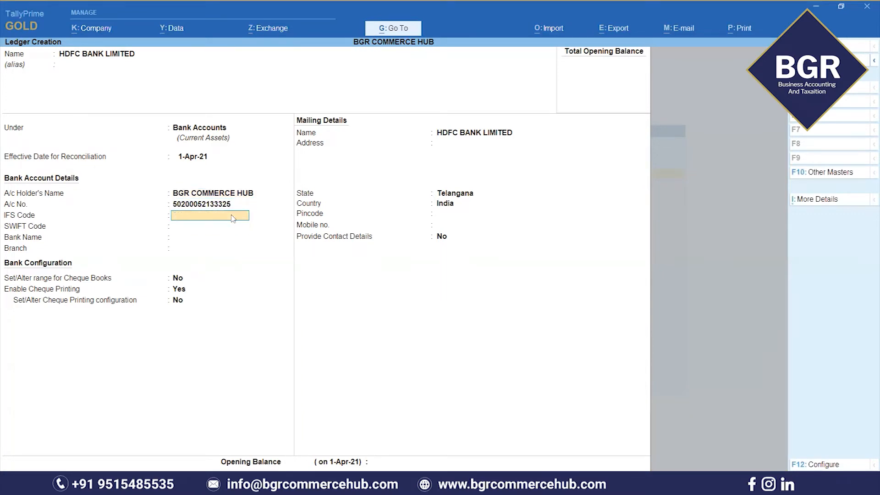
pyautogui.write('HDFC0009087')
pyautogui.press('Return')
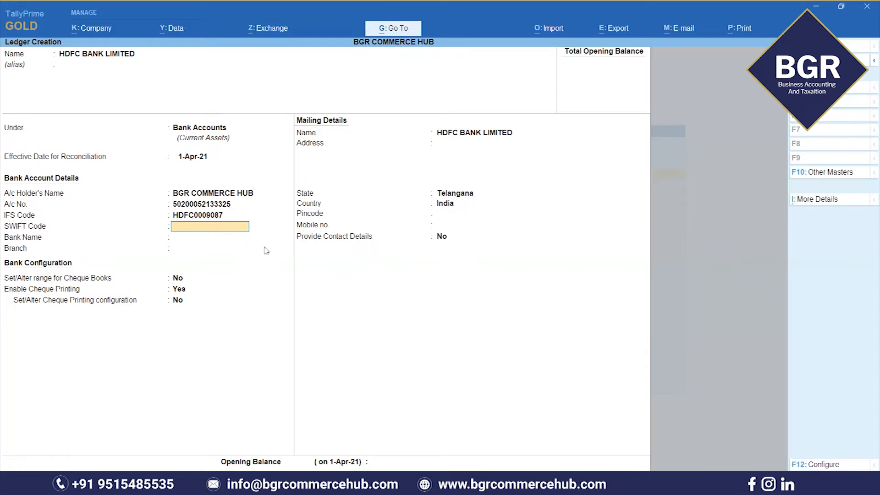
# - Enter HDFC0009087 as the SWIFT code, HDFC Bank (India) as the bank name and SR NAGAR BRANCH as the branch
pyautogui.write('HDFC0009087')
pyautogui.press('Return')
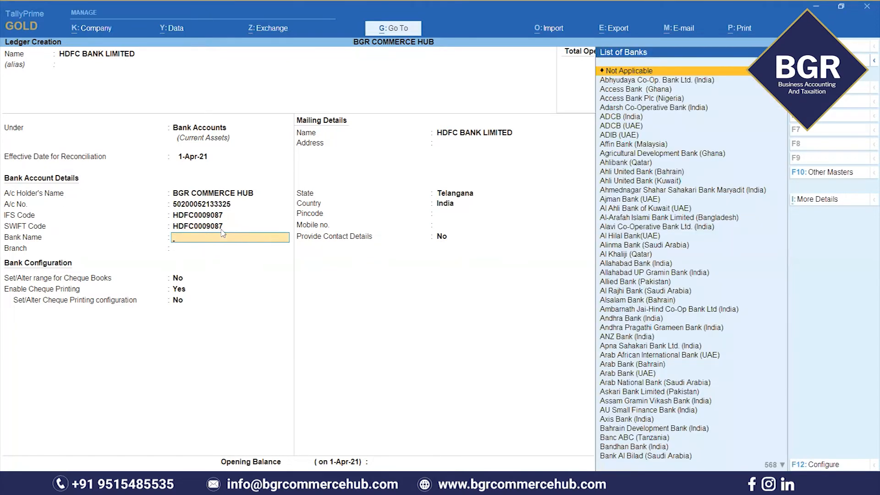
pyautogui.write('HDFC')
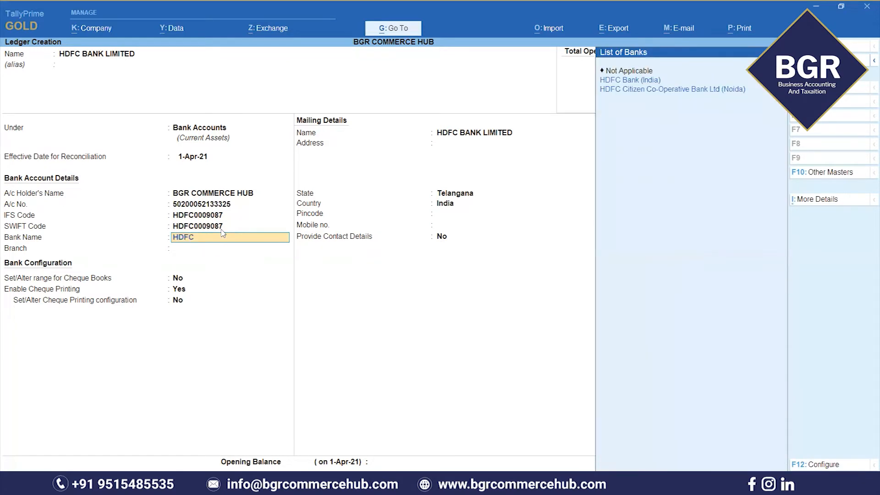
pyautogui.press('Return')
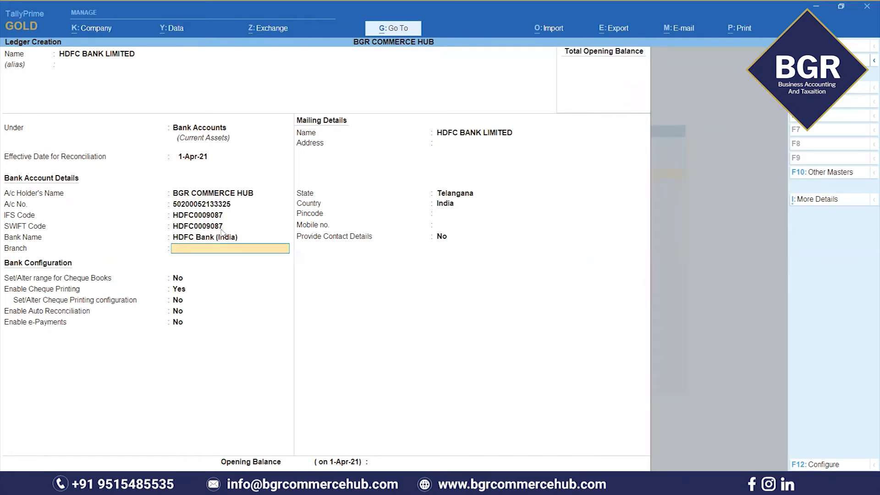
pyautogui.write('SR NAGAR BRANCH')
pyautogui.press('Return')
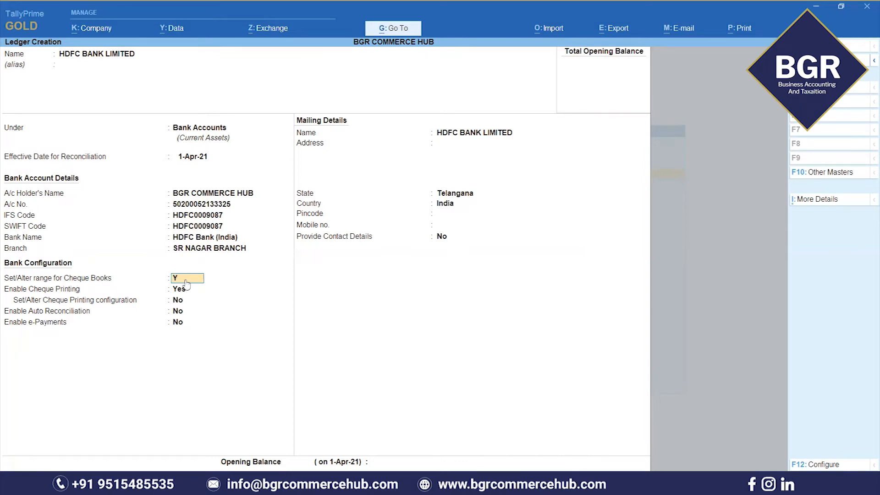
# - Enable the cheque book range for the ledger and set it from 100000 to 100049, checking the numbers against the Excel workbook
pyautogui.press('Return')
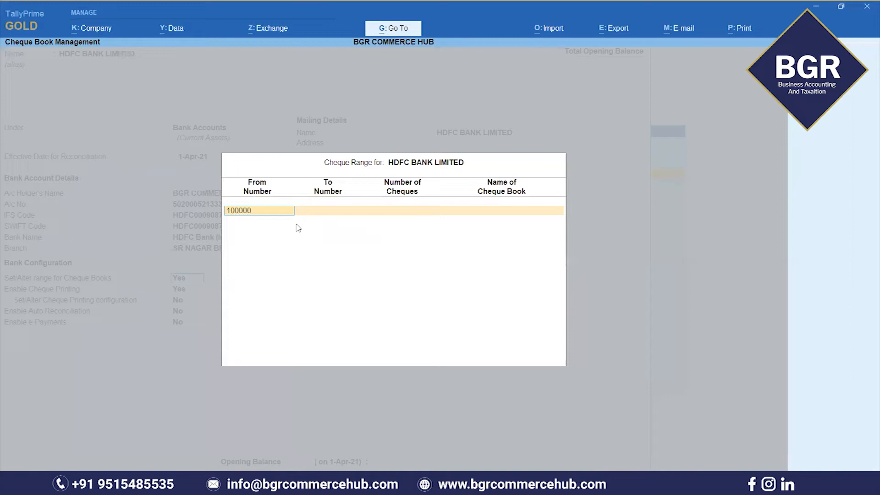
pyautogui.hotkey('alt', 'Tab')
pyautogui.click(188, 296)
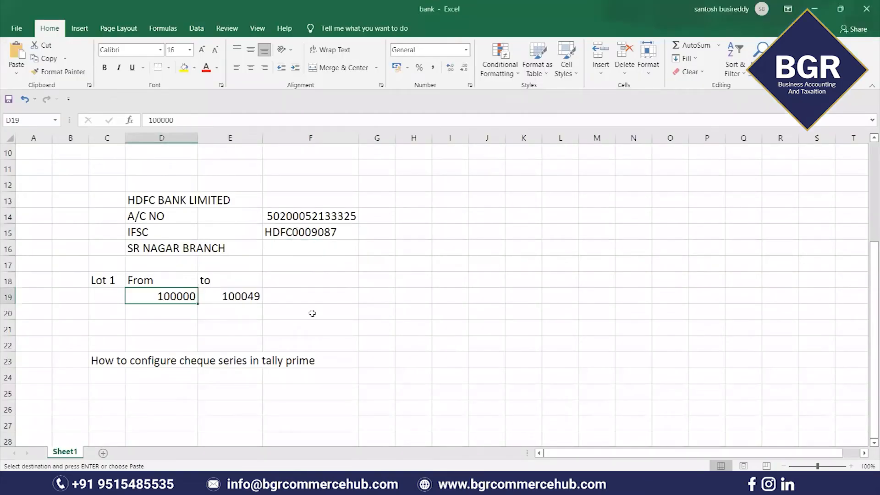
pyautogui.hotkey('alt', 'Tab')
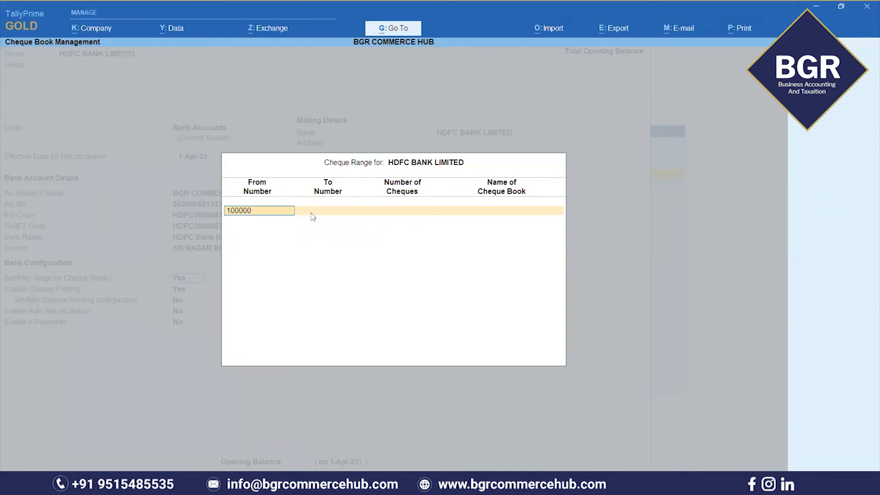
pyautogui.press('Return')
pyautogui.hotkey('alt', 'Tab')
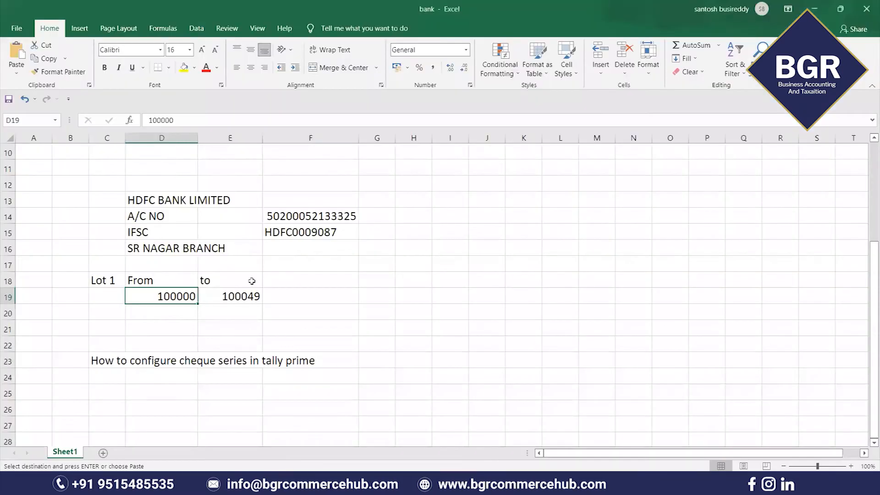
pyautogui.hotkey('alt', 'Tab')
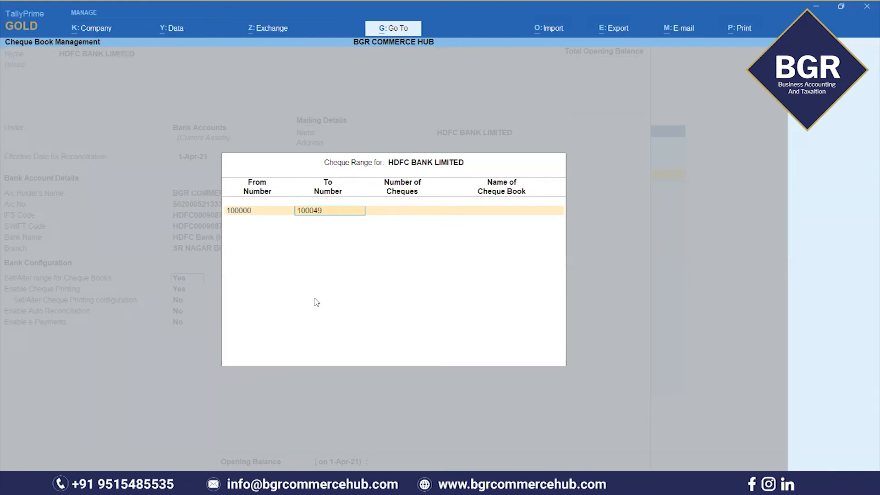
pyautogui.write('100049')
pyautogui.press('Return')
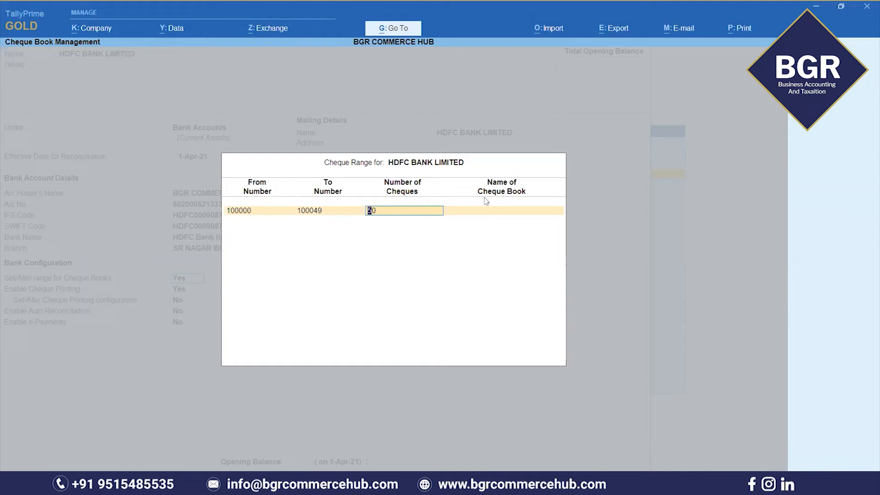
# - Check the lot label in Excel, accept 50 cheques, name the cheque book HDFC CHEQUE BOOK 1 and finish the cheque range
pyautogui.hotkey('alt', 'Tab')
pyautogui.click(113, 285)
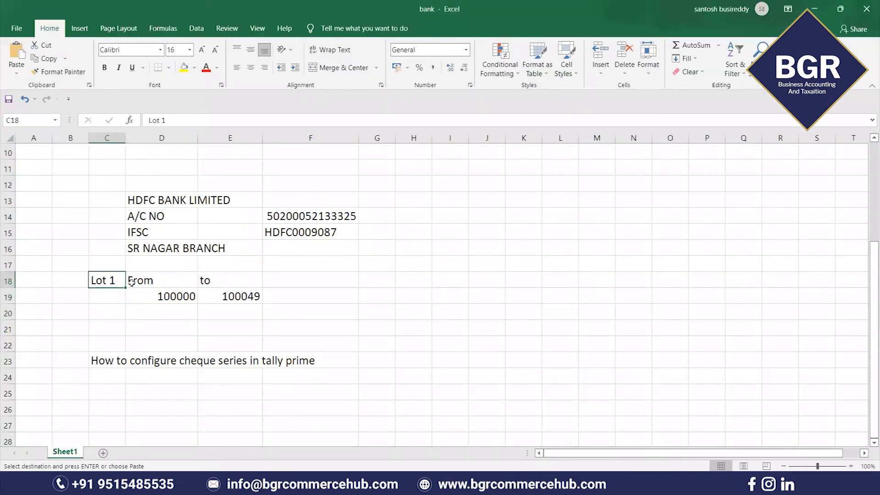
pyautogui.hotkey('alt', 'Tab')
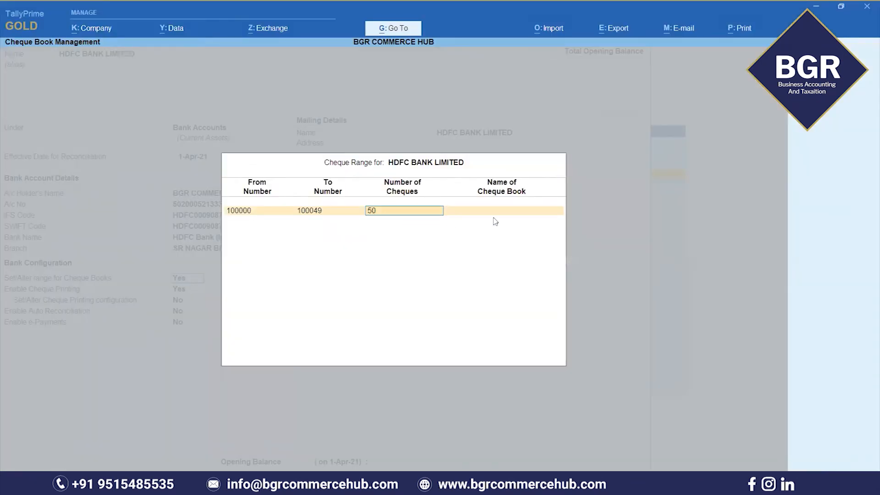
pyautogui.press('Return')
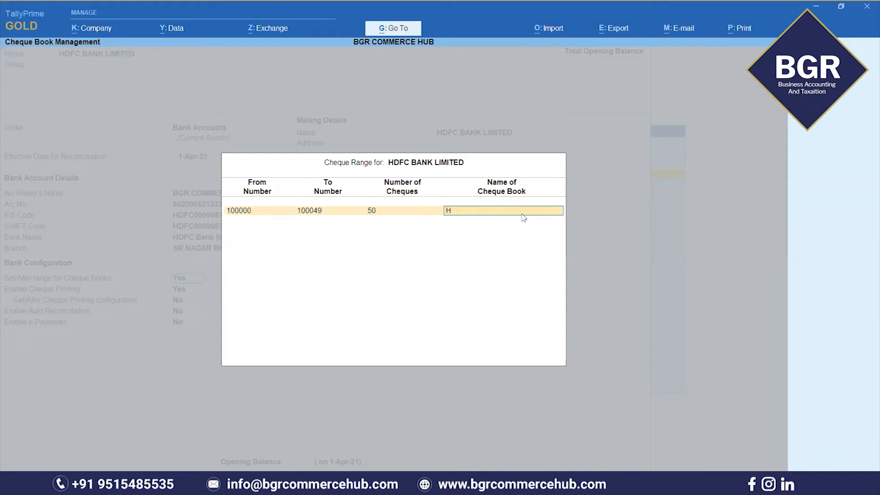
pyautogui.write('HDFC CHEQUE BOOK 1')
pyautogui.press('Return')
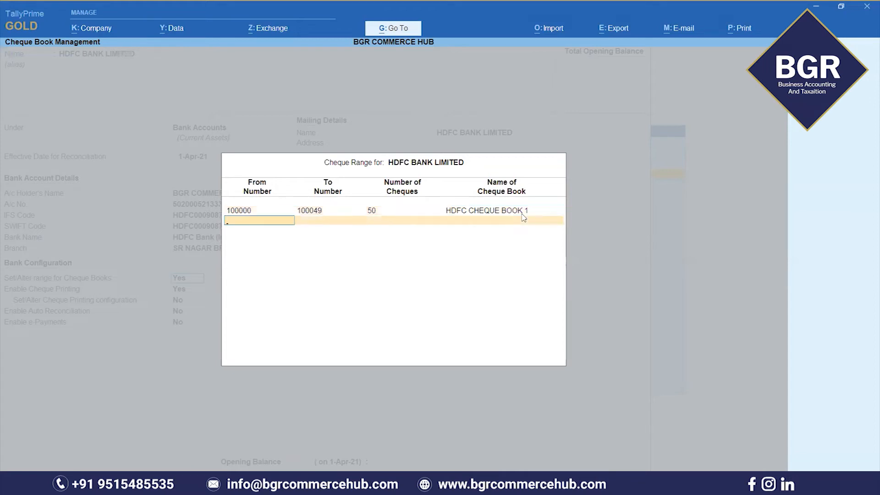
pyautogui.press('Return')
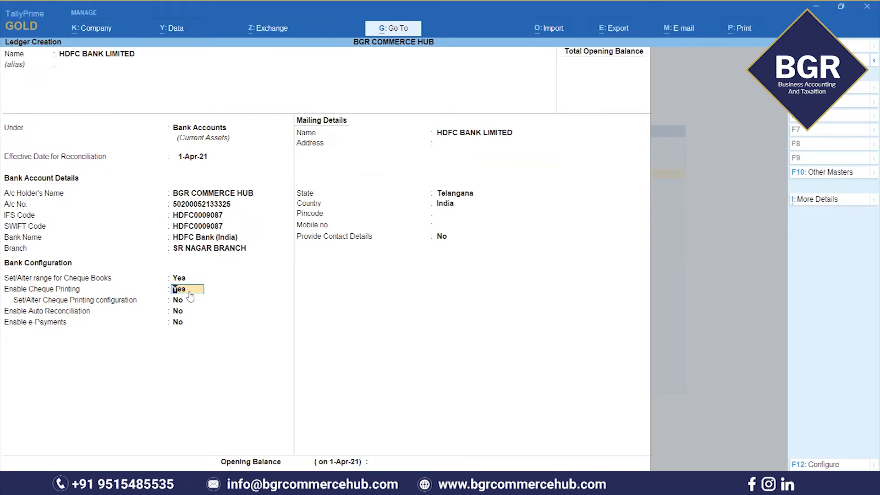
# - Disable cheque printing for the bank ledger, keeping auto reconciliation and e-payments set to No
pyautogui.write('NO')
pyautogui.press('Return')
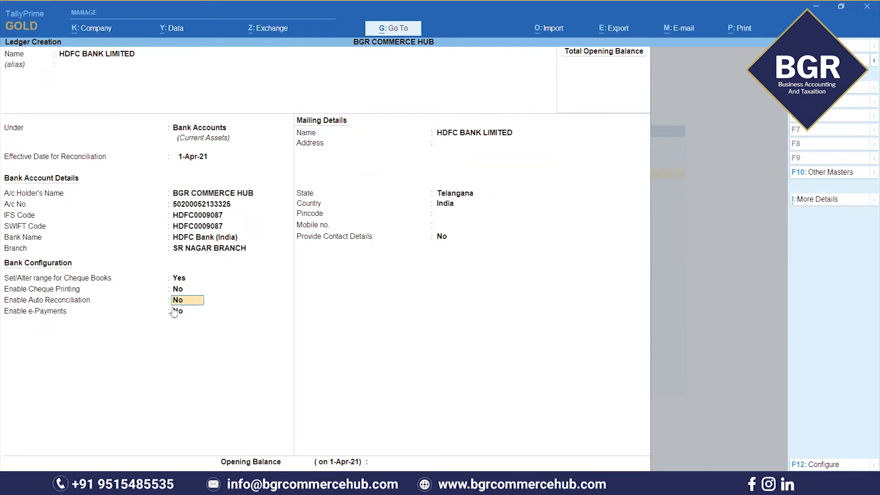
pyautogui.press('Return')
pyautogui.press('Return')
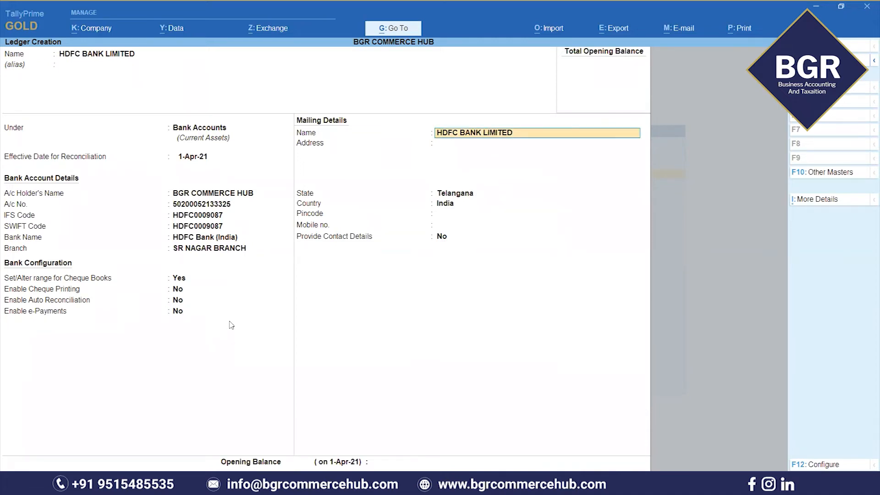
# - Save the HDFC BANK LIMITED ledger and return to the Gateway of Tally
pyautogui.press('ctrl')
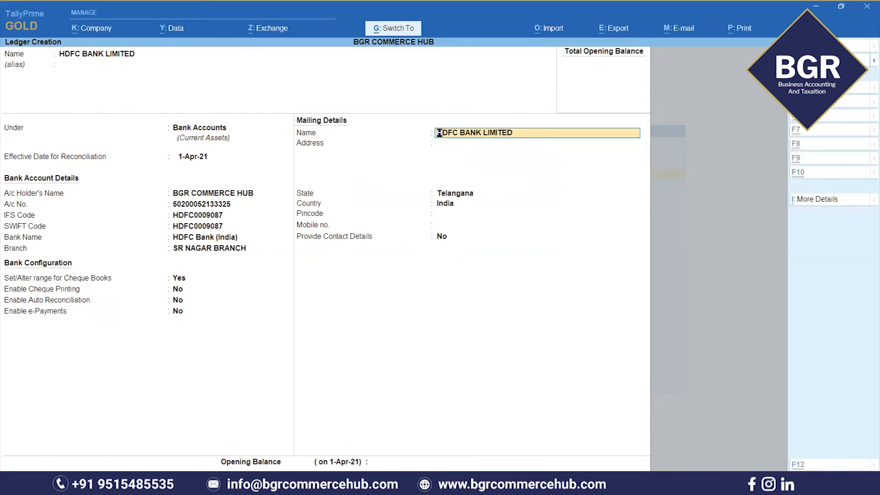
pyautogui.hotkey('ctrl', 'a')
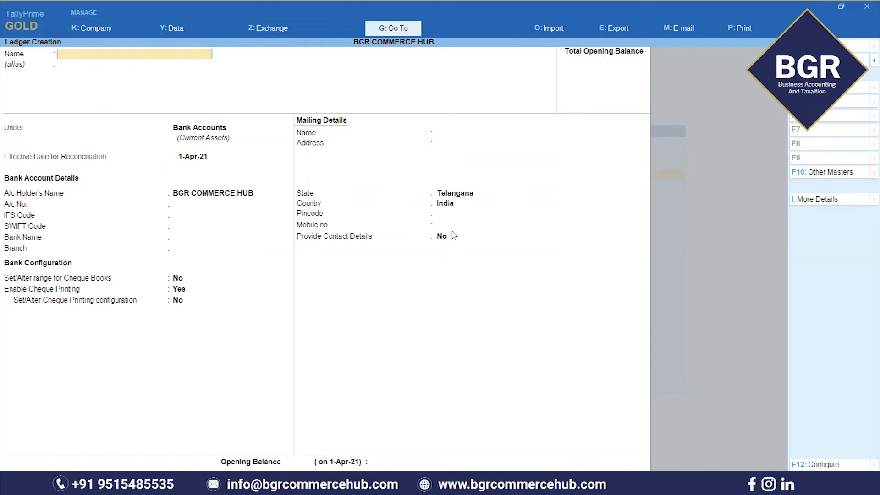
pyautogui.press('Escape')
pyautogui.press('y')
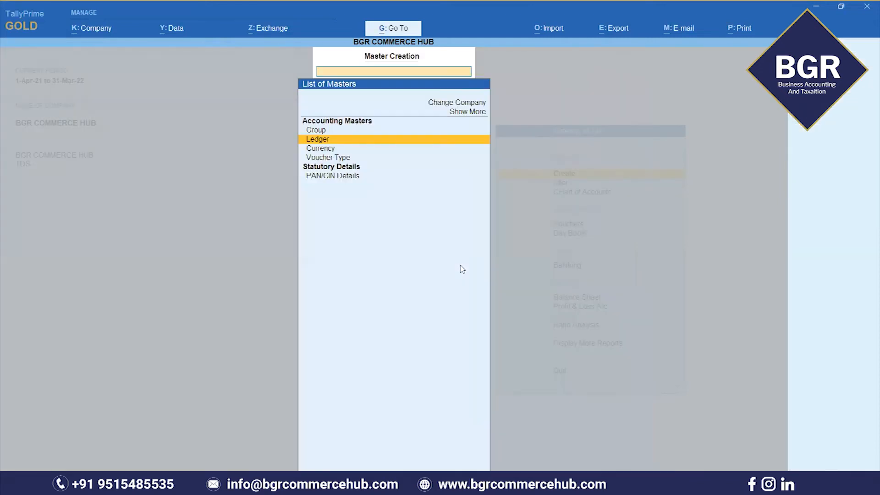
pyautogui.press('Escape')
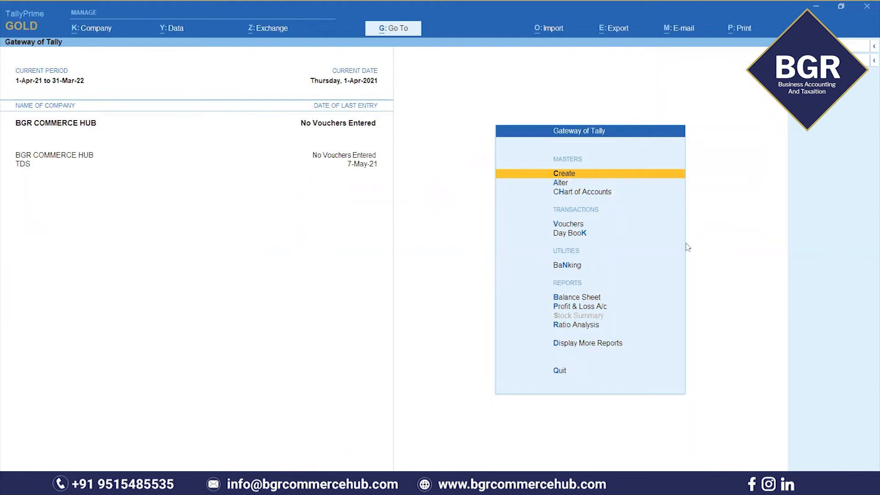
# - Switch to the Excel workbook and review the banking module topics from cheque book series configuration to payment vouchers
pyautogui.click(816, 8)
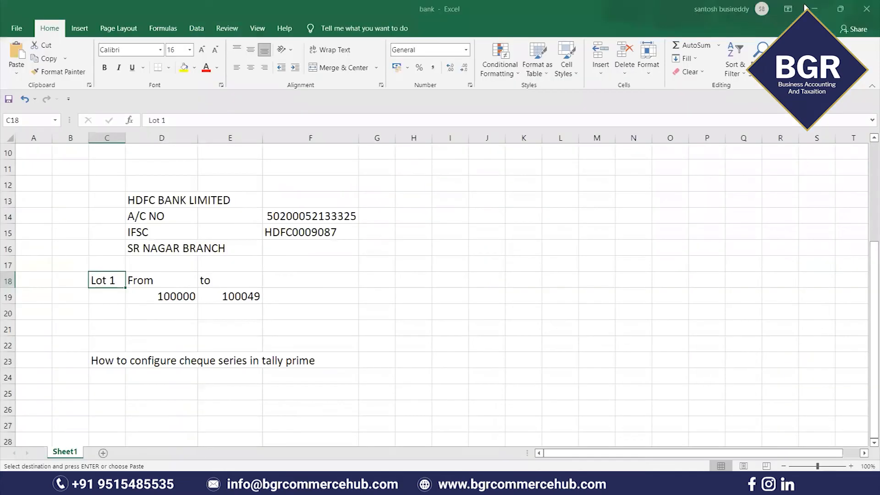
pyautogui.scroll(3, 367, 225)
pyautogui.click(160, 188)
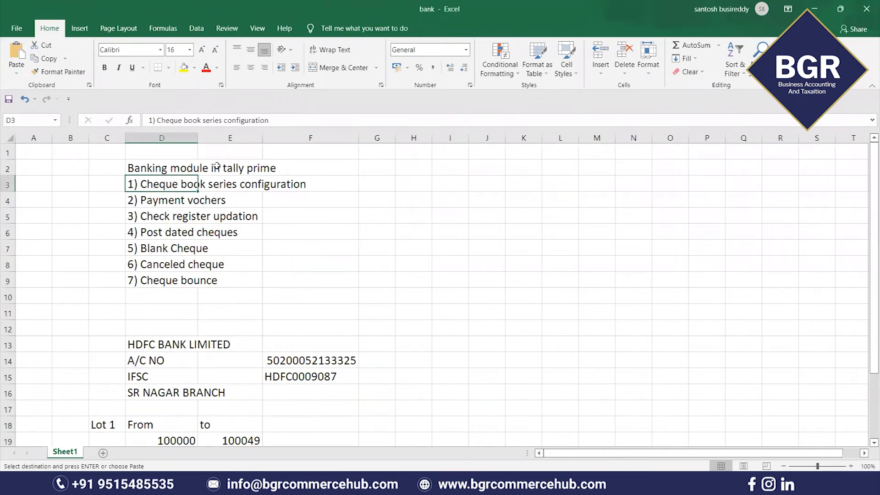
pyautogui.click(156, 203)
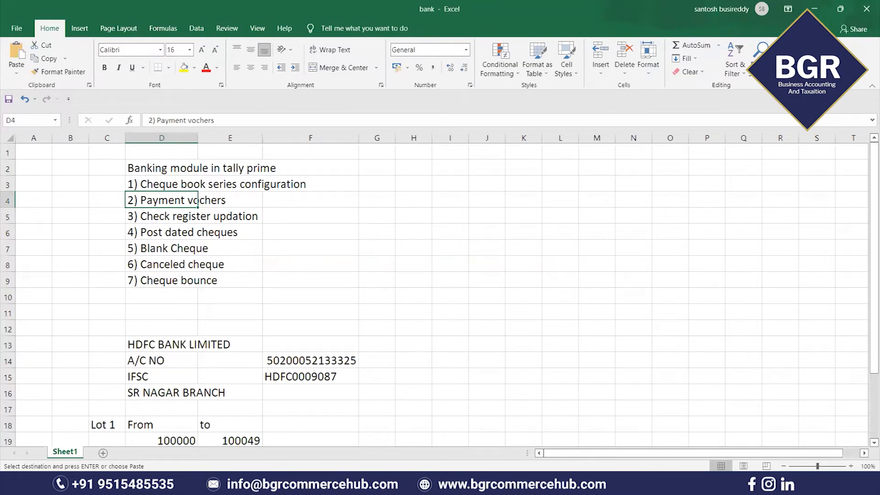
# - Switch back to TallyPrime and open the payment voucher creation screen
pyautogui.click(459, 483)
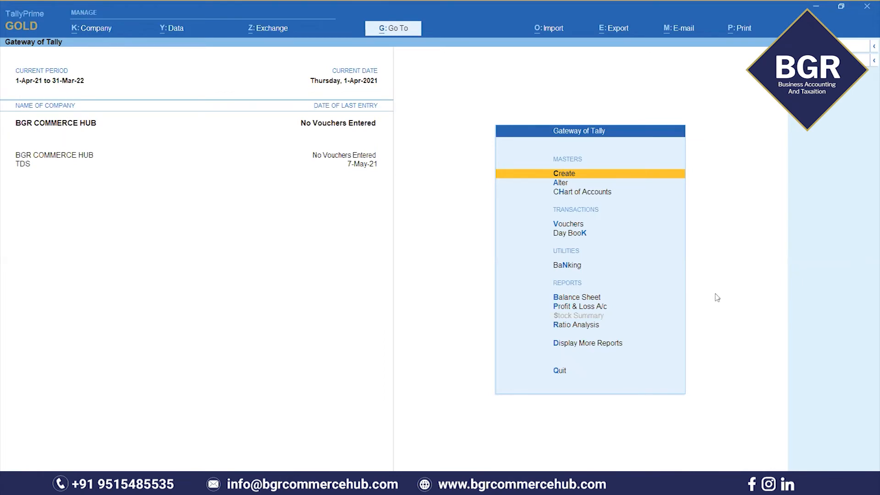
pyautogui.press('Down')
pyautogui.press('Down')
pyautogui.press('Down')
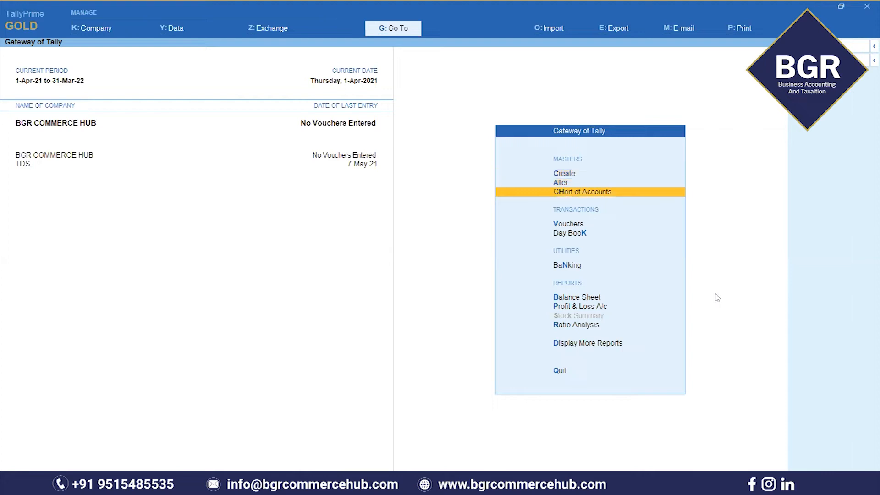
pyautogui.press('Return')
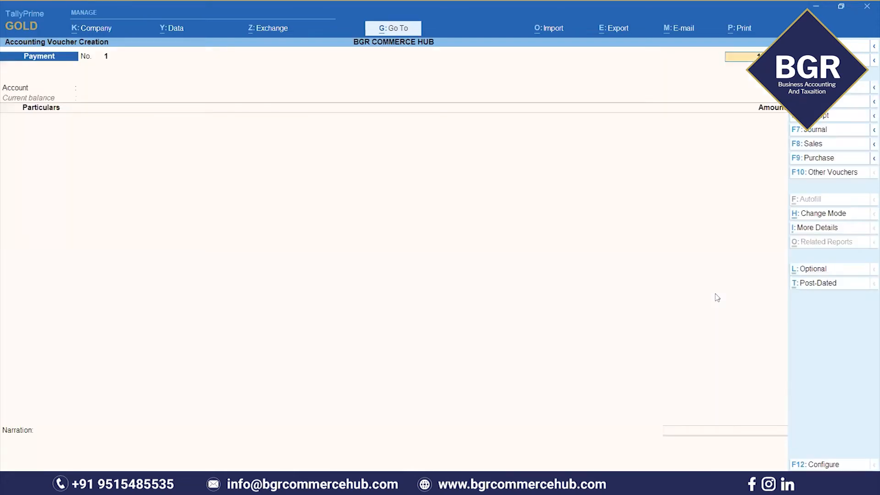
# - Switch to the Excel workbook and enter a note in D28 saying the 1ST cheque is being given to the payee for 50000
pyautogui.click(815, 7)
pyautogui.scroll(-8, 312, 227)
pyautogui.scroll(4, 175, 223)
pyautogui.scroll(-4, 152, 220)
pyautogui.click(156, 199)
pyautogui.write('1')
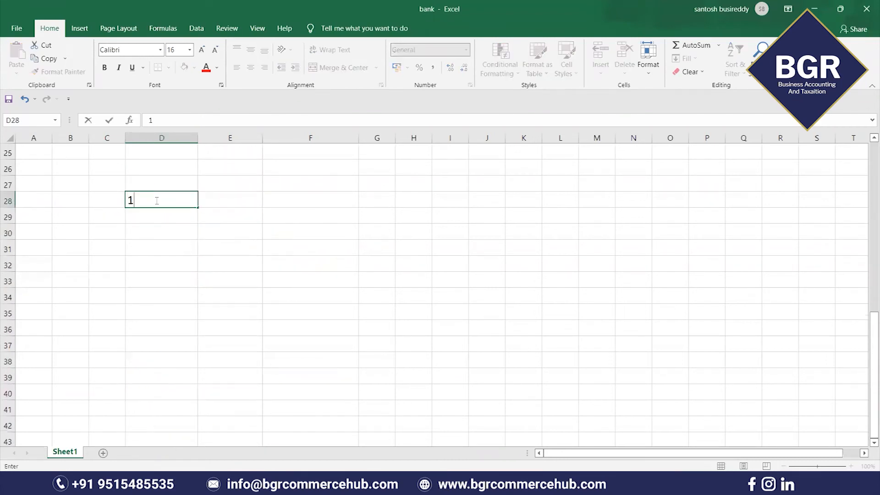
pyautogui.write('ST CHEU')
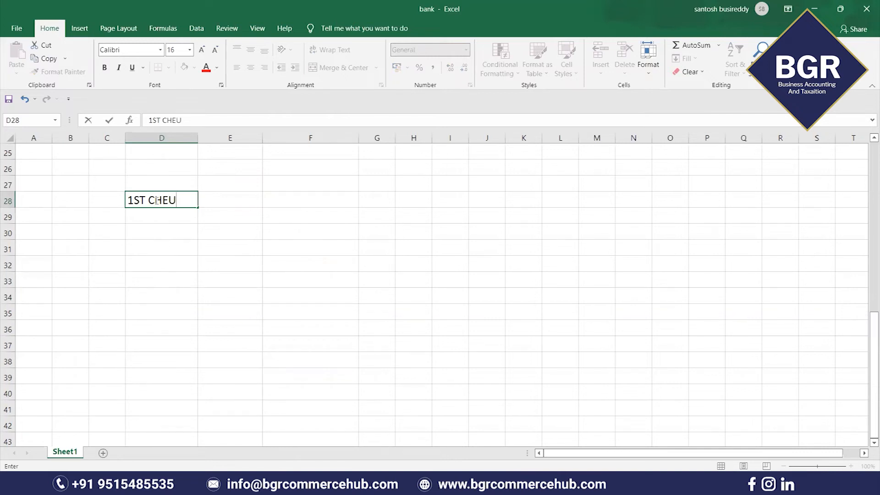
pyautogui.press('BackSpace')
pyautogui.write('QUE I AM')
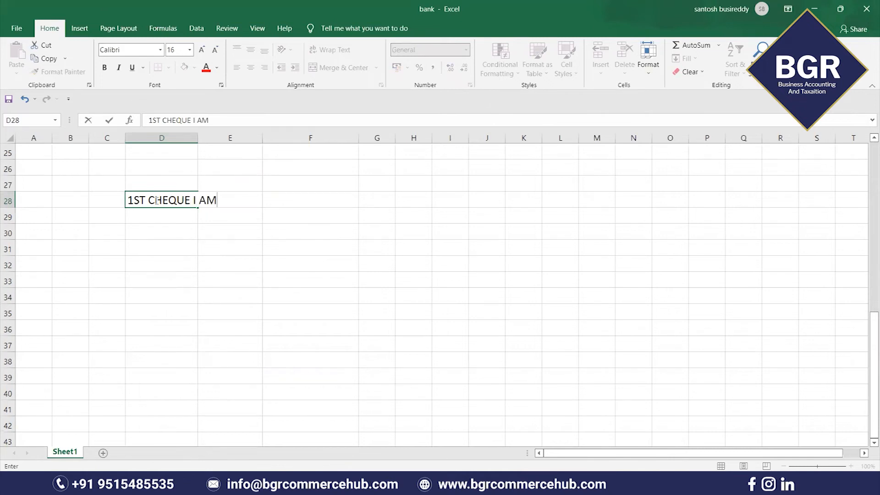
pyautogui.write(' GIVING TO')
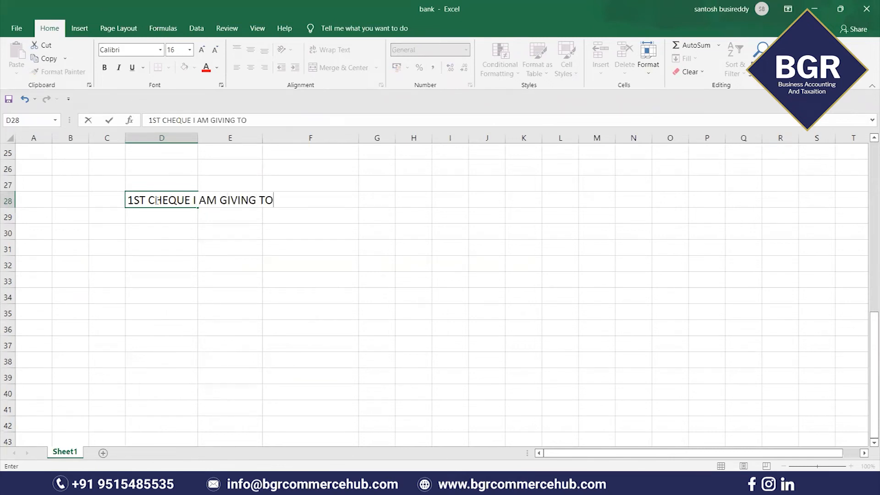
pyautogui.write(' SATHIS FOR 50000')
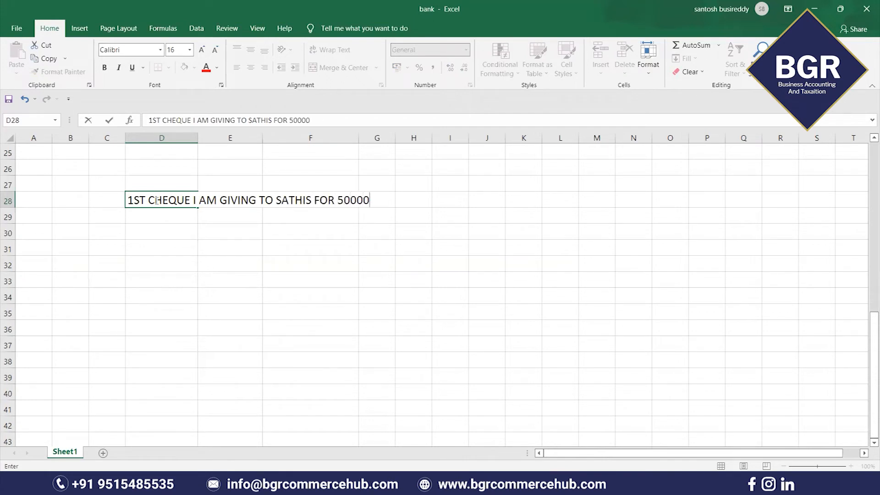
pyautogui.press('Return')
# - Check the first cheque number of Lot 1 and enter 100000 in E29 under the cheque note
pyautogui.scroll(3, 233, 187)
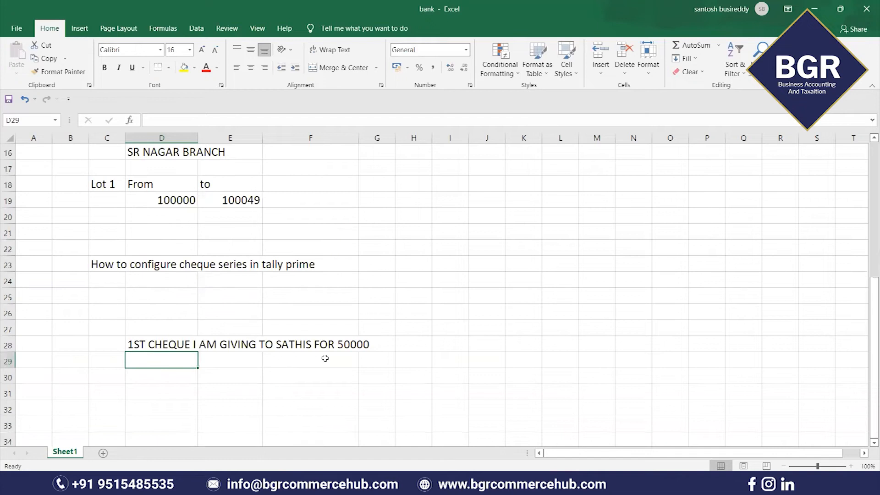
pyautogui.scroll(2, 330, 363)
pyautogui.scroll(-1, 328, 366)
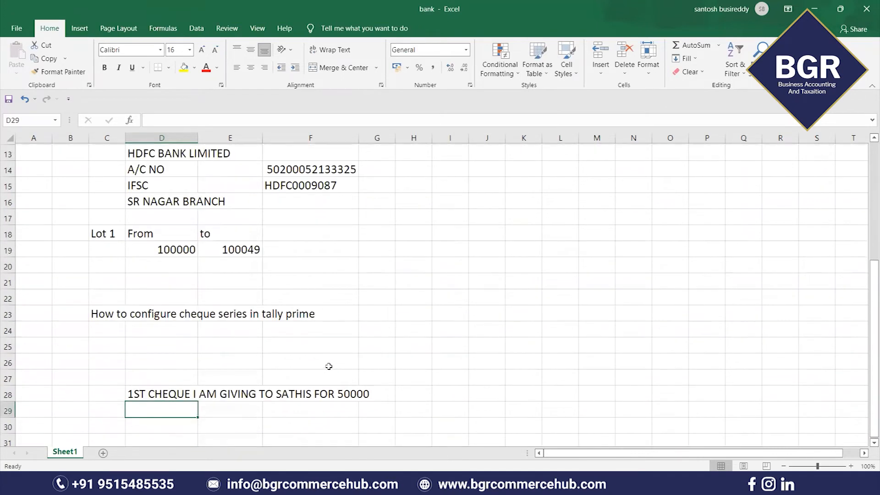
pyautogui.click(181, 247)
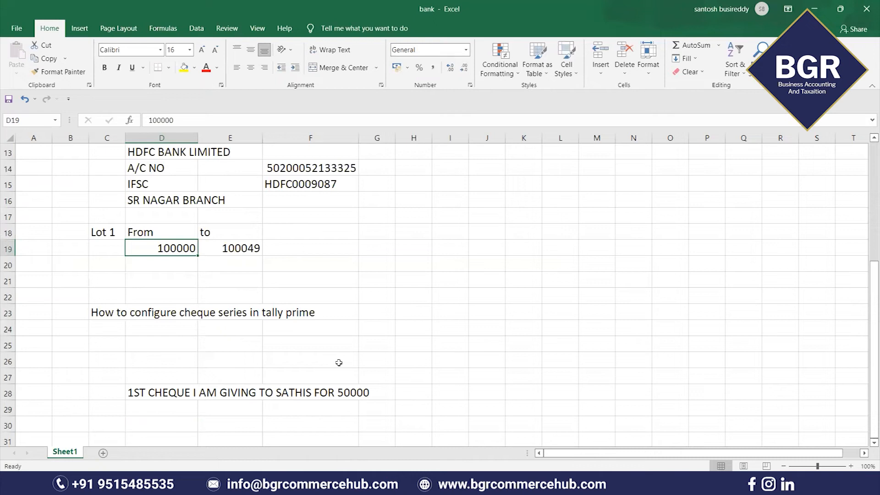
pyautogui.click(225, 408)
pyautogui.write('10')
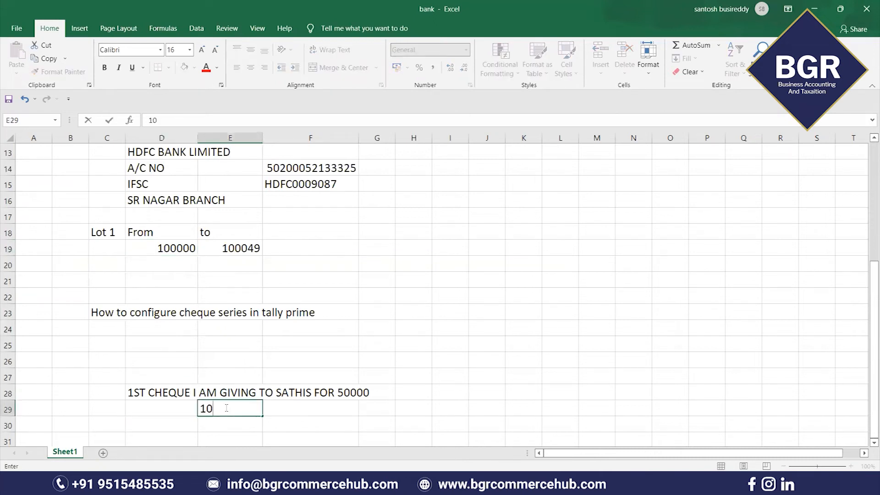
pyautogui.write('0000')
pyautogui.click(477, 333)
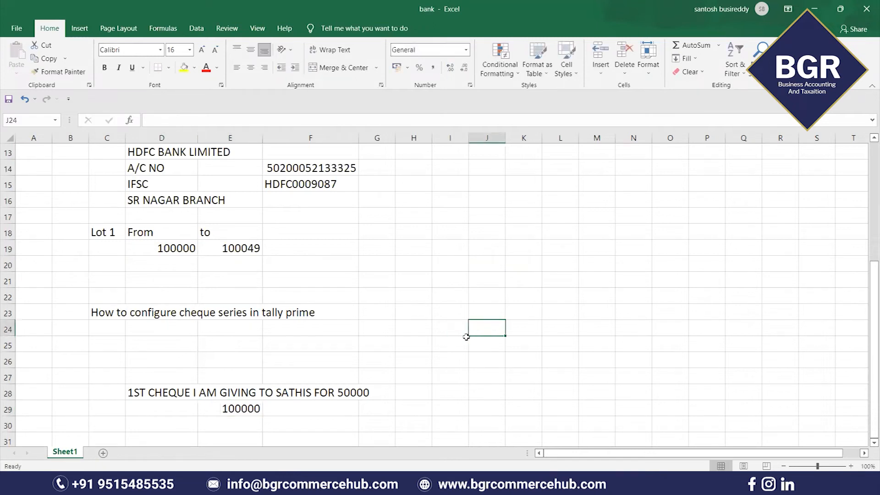
pyautogui.scroll(-2, 320, 433)
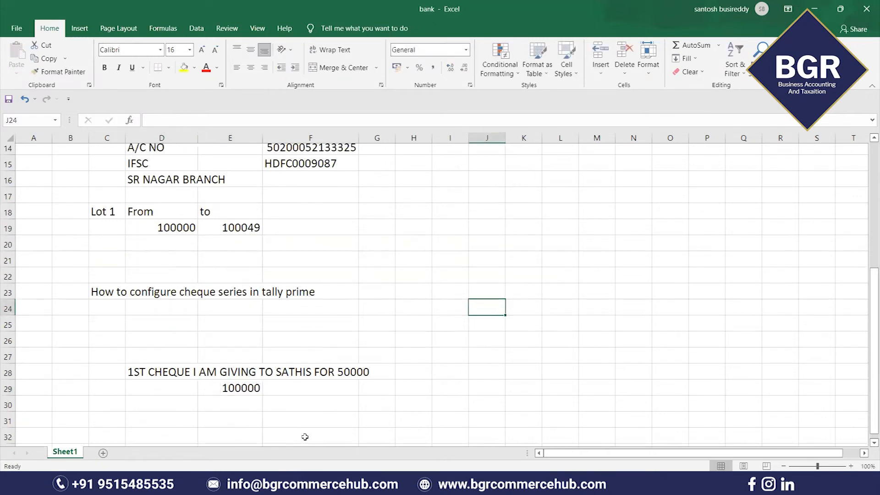
pyautogui.click(255, 313)
# - Switch to TallyPrime, reopen a new payment voucher from the Gateway and set its account to HDFC BANK LIMITED
pyautogui.hotkey('alt', 'Tab')
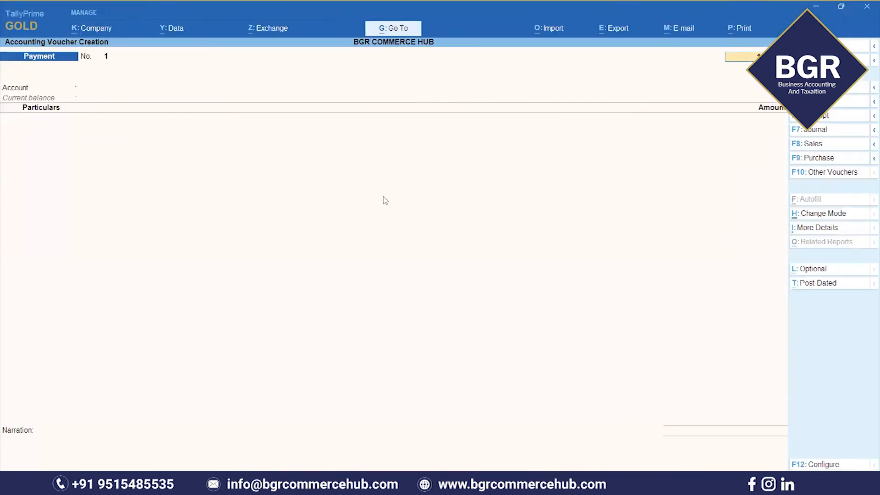
pyautogui.press('Escape')
pyautogui.press('y')
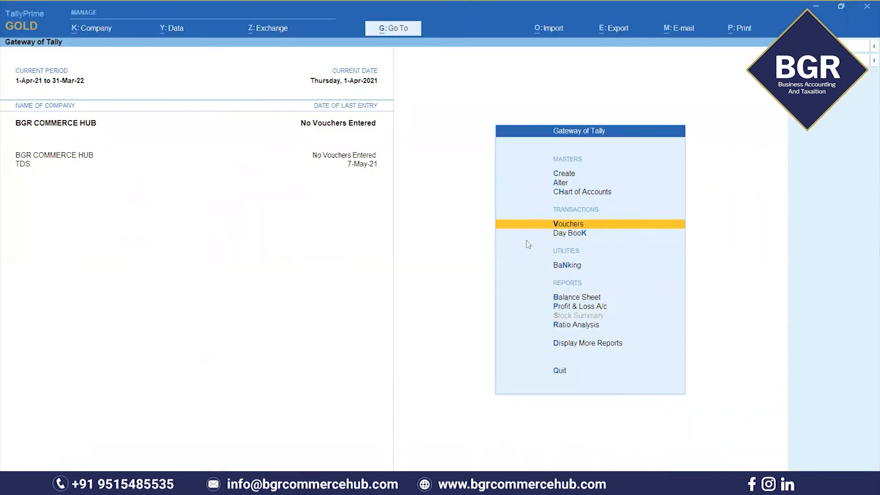
pyautogui.click(601, 225)
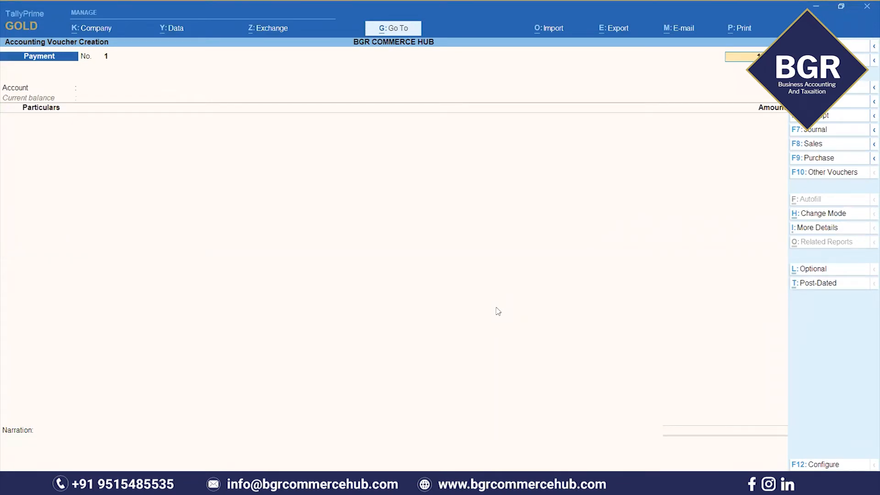
pyautogui.press('Return')
pyautogui.write('HDF')
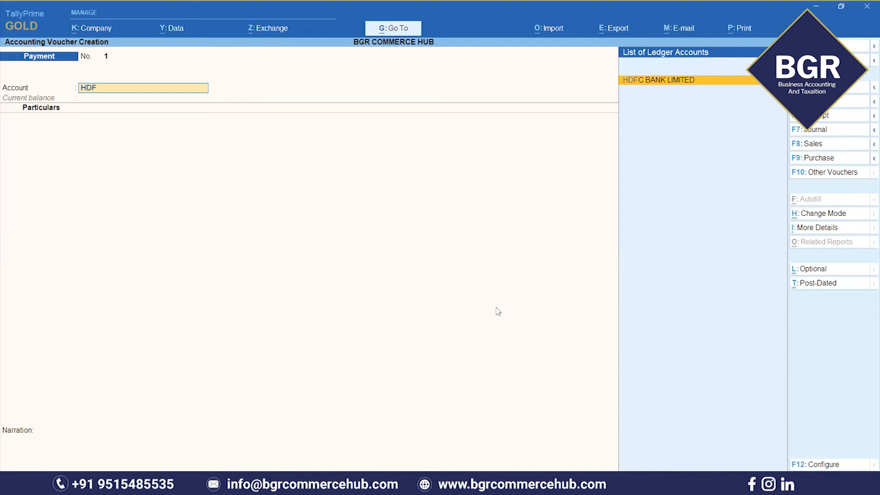
pyautogui.press('Return')
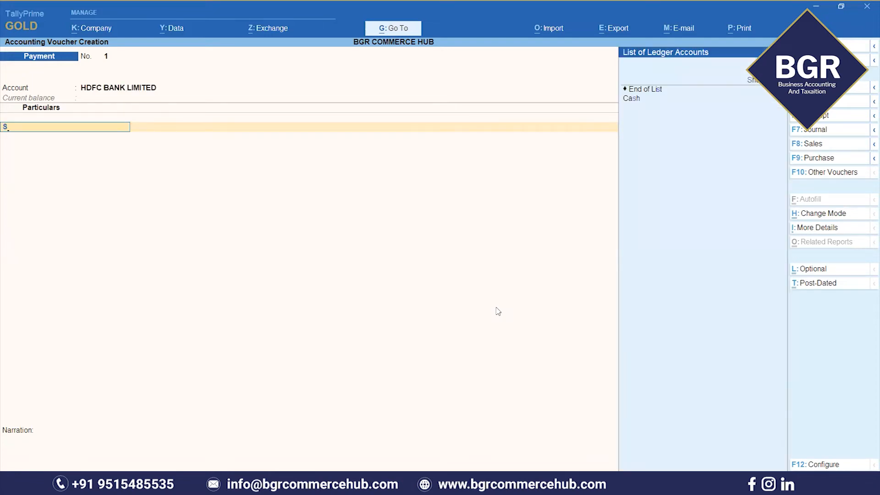
# - Create a ledger with the payee's name under Sundry Creditors from within the voucher and save it
pyautogui.hotkey('alt', 'c')
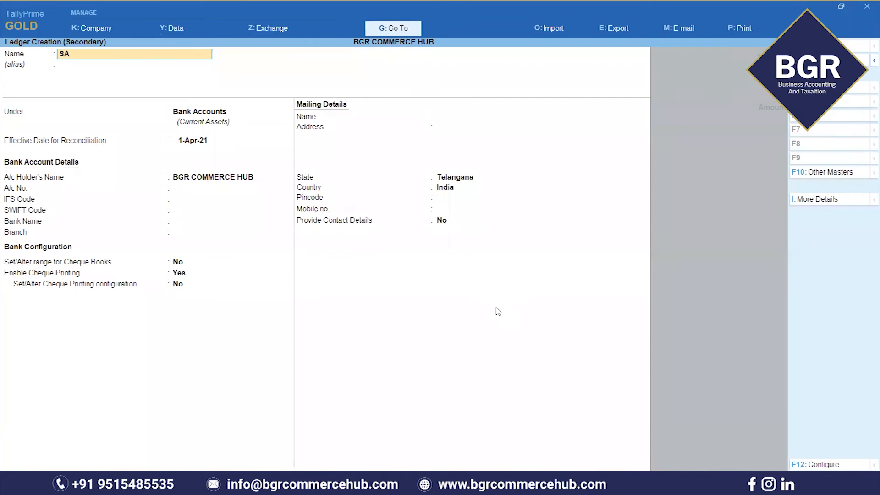
pyautogui.press('Return')
pyautogui.write('SUN')
pyautogui.press('Down')
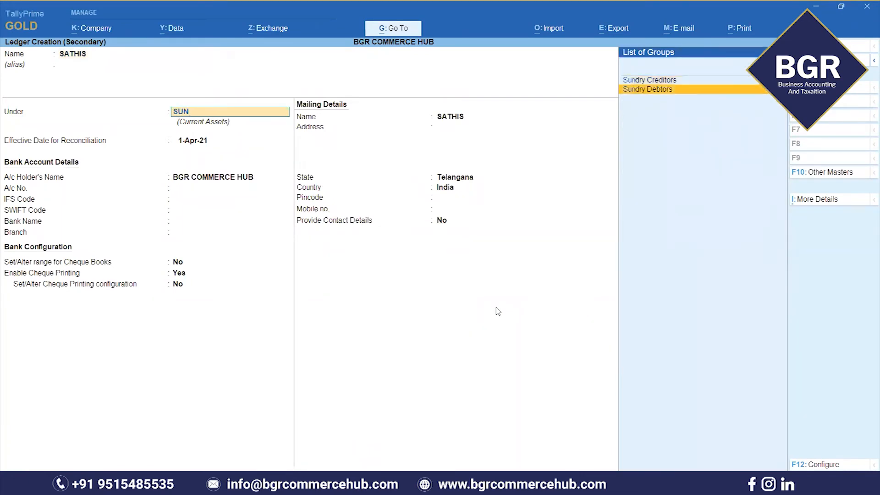
pyautogui.press('Return')
pyautogui.press('BackSpace')
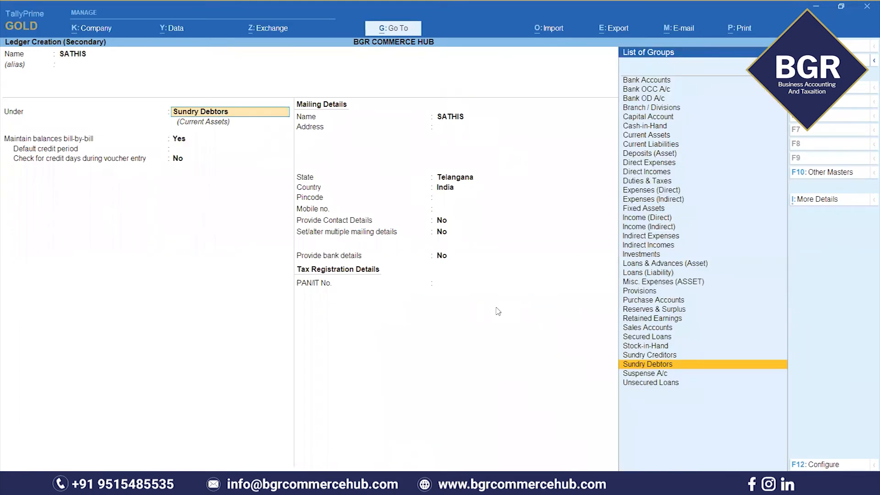
pyautogui.write('SUN')
pyautogui.press('Return')
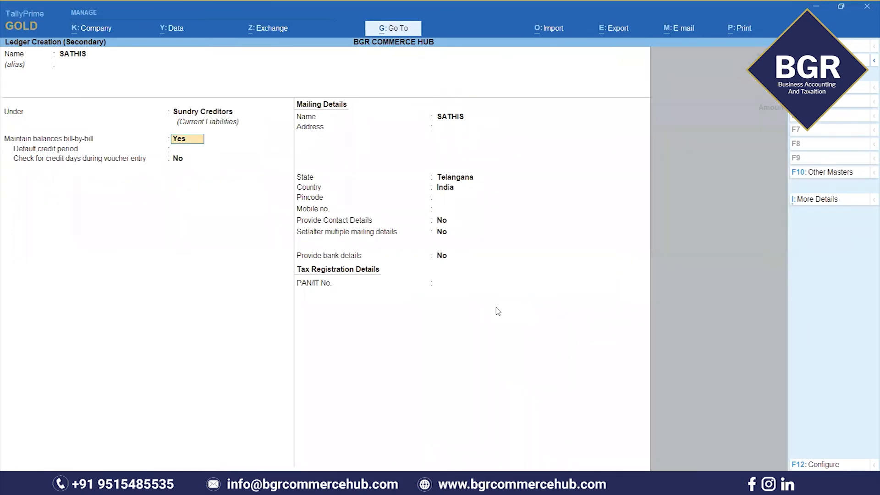
pyautogui.hotkey('ctrl', 'a')
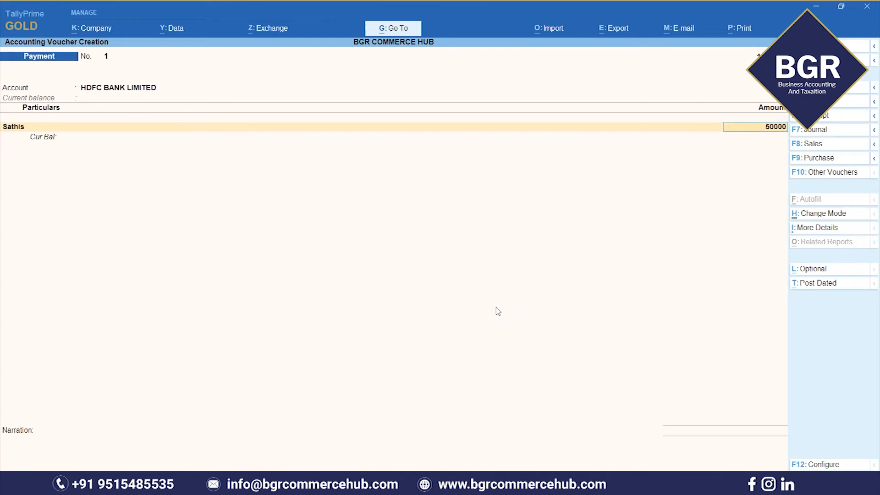
# - Enter 50000 as the payee's payment amount and allocate it On Account in the bill-wise details
pyautogui.press('Return')
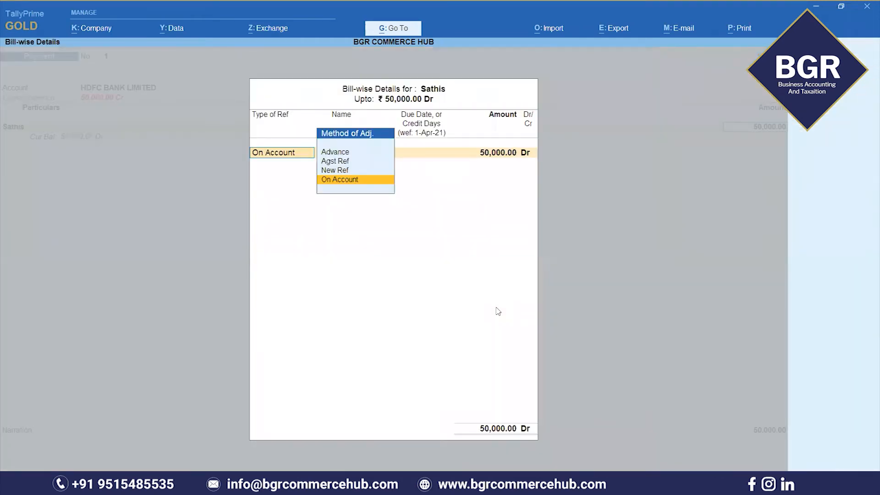
pyautogui.press('Return')
pyautogui.press('Return')
pyautogui.press('Return')
# - Accept the bank allocation by Cheque with instrument number 100000 and save the payment voucher
pyautogui.press('Return')
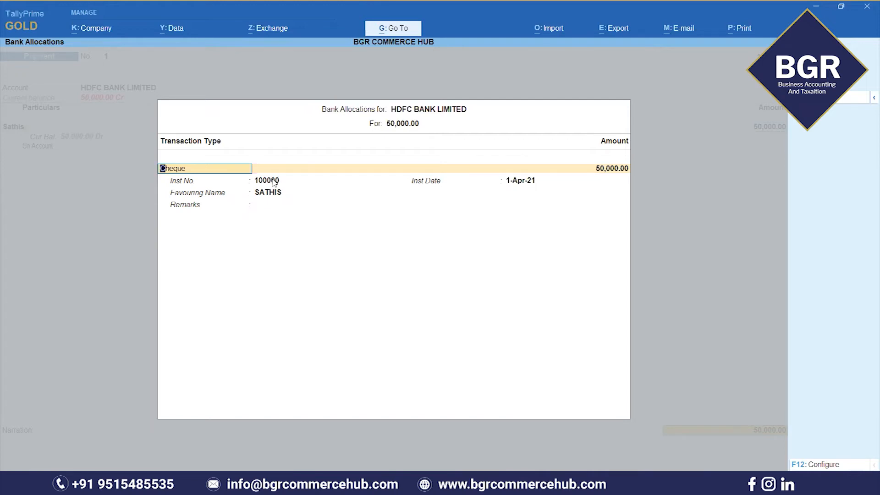
pyautogui.hotkey('ctrl', 'a')
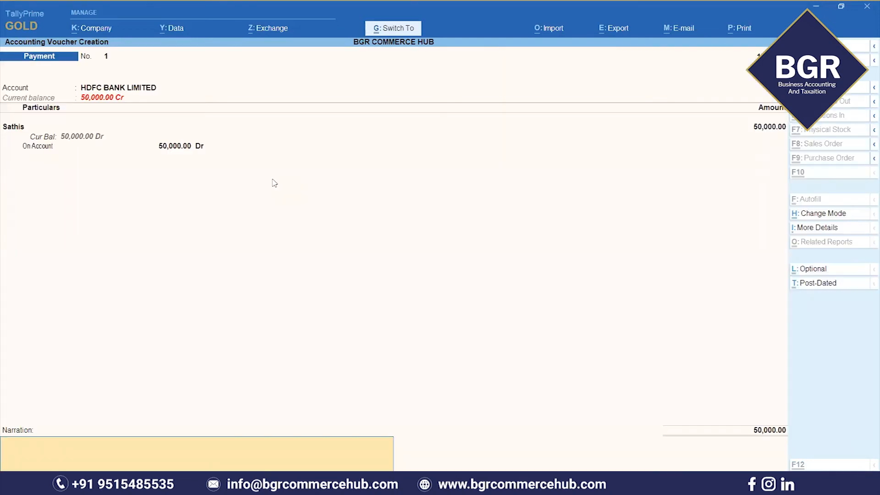
pyautogui.hotkey('ctrl', 'a')
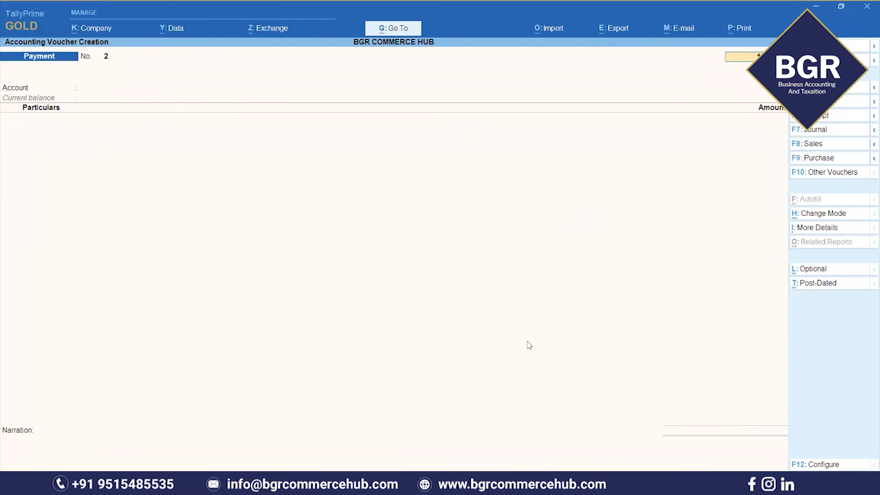
# - Switch to the Excel workbook and copy the first cheque note from D28 to D31
pyautogui.click(817, 10)
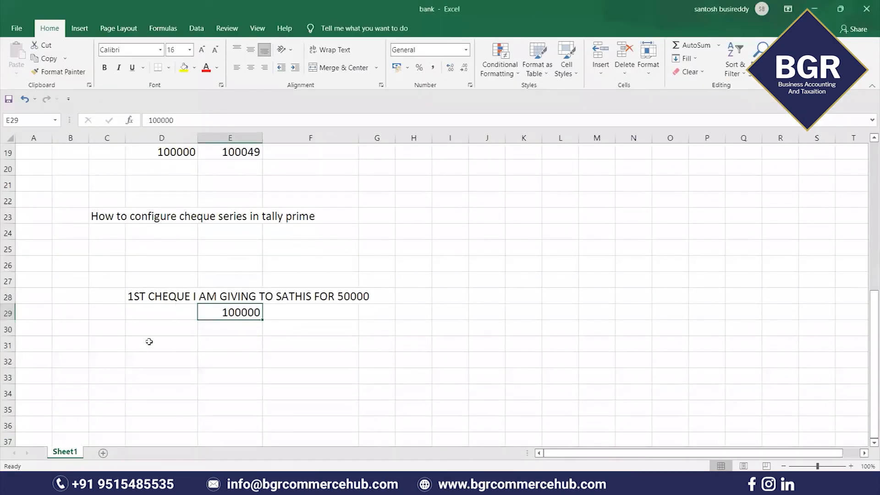
pyautogui.click(154, 328)
pyautogui.click(153, 298)
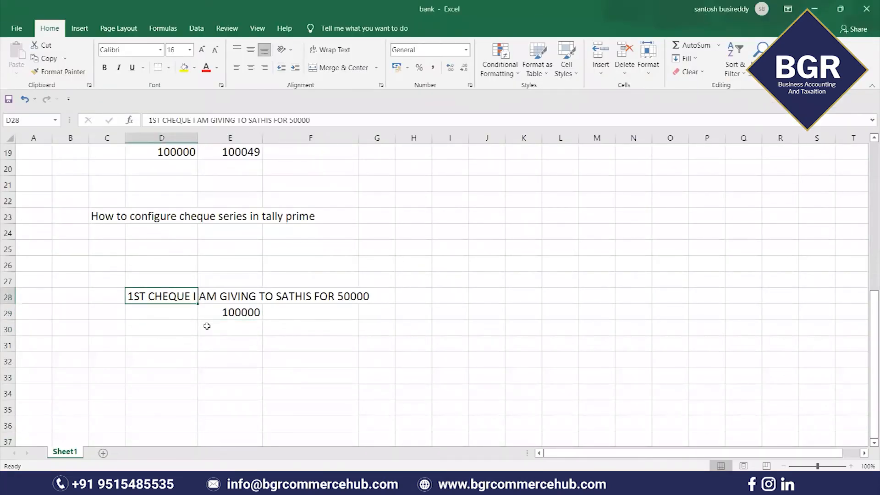
pyautogui.hotkey('ctrl', 'c')
pyautogui.click(175, 343)
pyautogui.hotkey('ctrl', 'v')
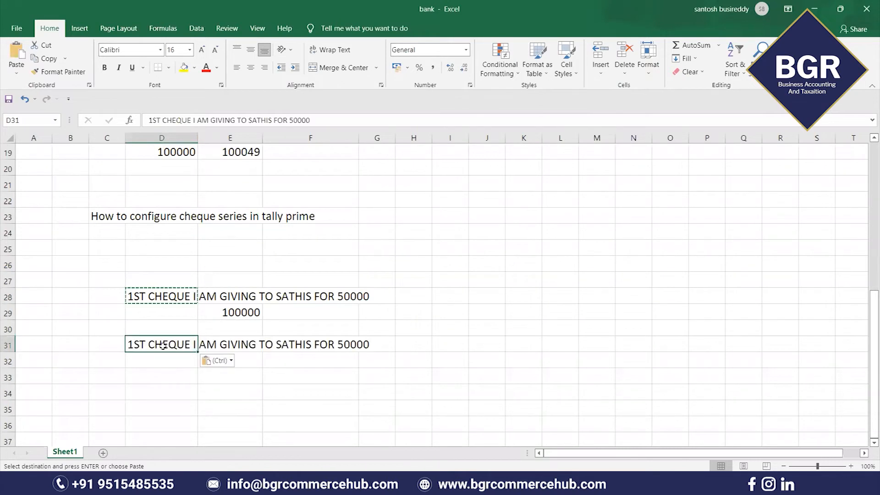
# - Change the ordinal at the start of the copied cheque note in D31 to 2ND
pyautogui.doubleClick(163, 346)
pyautogui.press('BackSpace')
pyautogui.press('BackSpace')
pyautogui.press('BackSpace')
pyautogui.press('BackSpace')
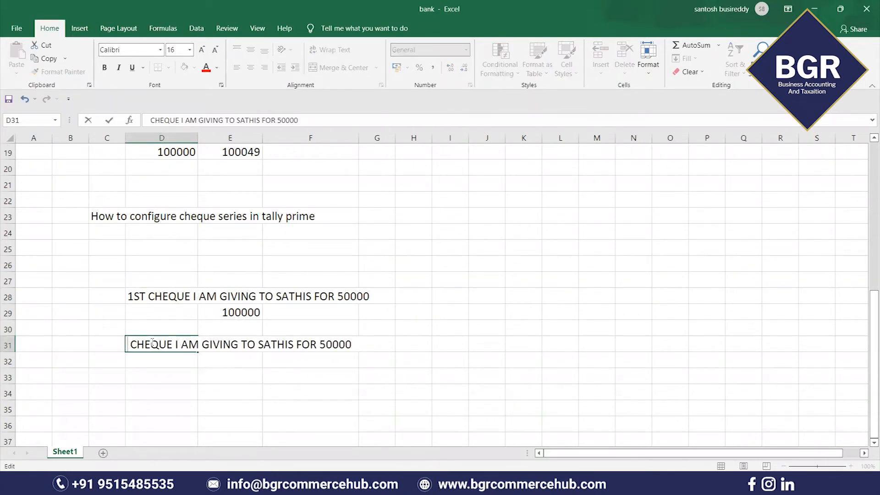
pyautogui.write('2ND')
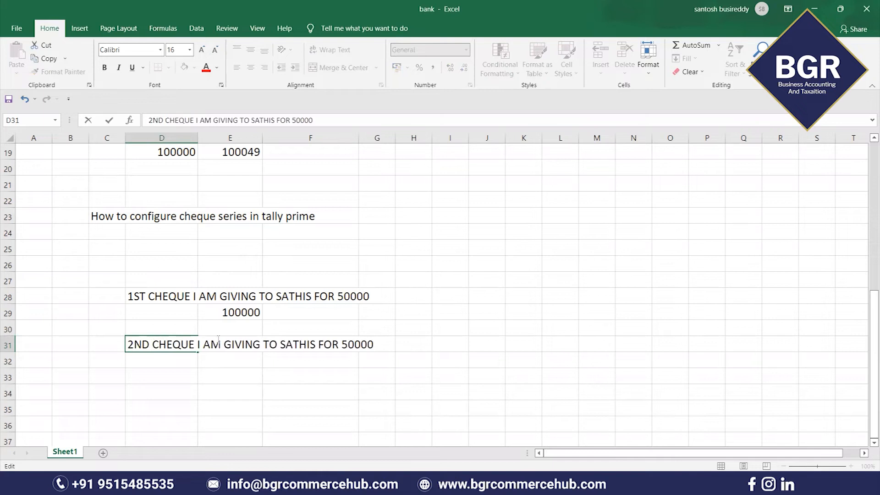
# - Replace the payee in the D31 note with the second payee's name and set the amount to 100000
pyautogui.click(315, 344)
pyautogui.press('BackSpace')
pyautogui.press('BackSpace')
pyautogui.press('BackSpace')
pyautogui.press('BackSpace')
pyautogui.press('BackSpace')
pyautogui.press('BackSpace')
pyautogui.write('MAHESH')
pyautogui.press('BackSpace')
pyautogui.press('BackSpace')
pyautogui.press('BackSpace')
pyautogui.press('BackSpace')
pyautogui.press('BackSpace')
pyautogui.write('100000')
pyautogui.press('Return')
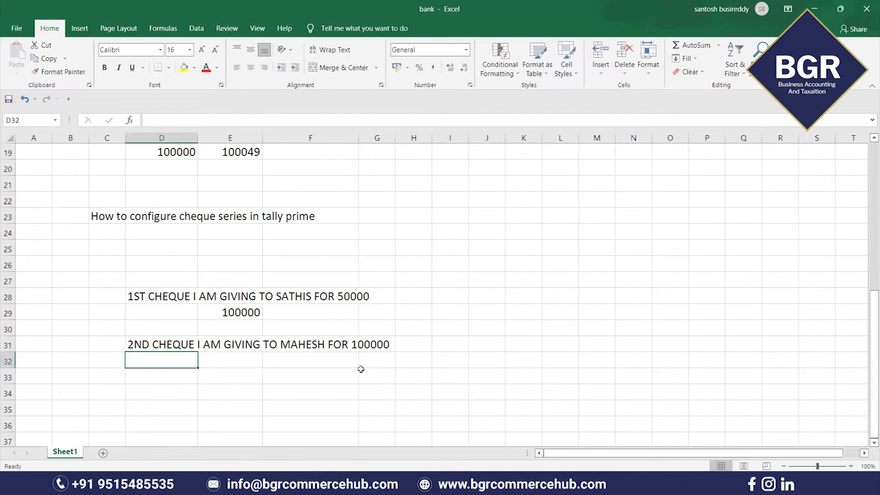
# - Enter cheque number 100001 in E32, below the second cheque note
pyautogui.scroll(1, 361, 369)
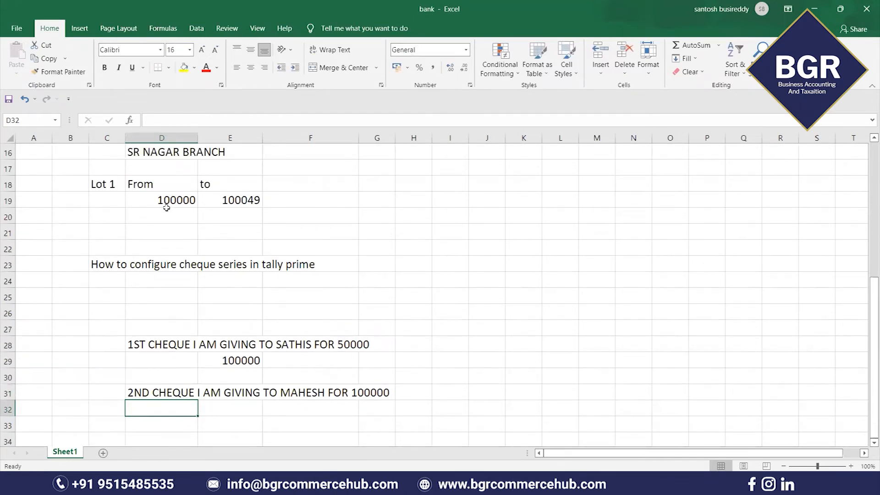
pyautogui.click(166, 197)
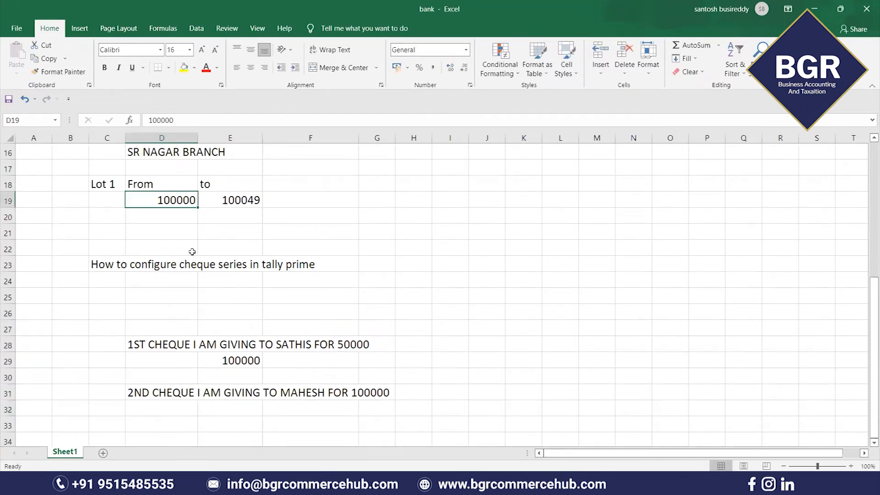
pyautogui.click(241, 406)
pyautogui.write('100001')
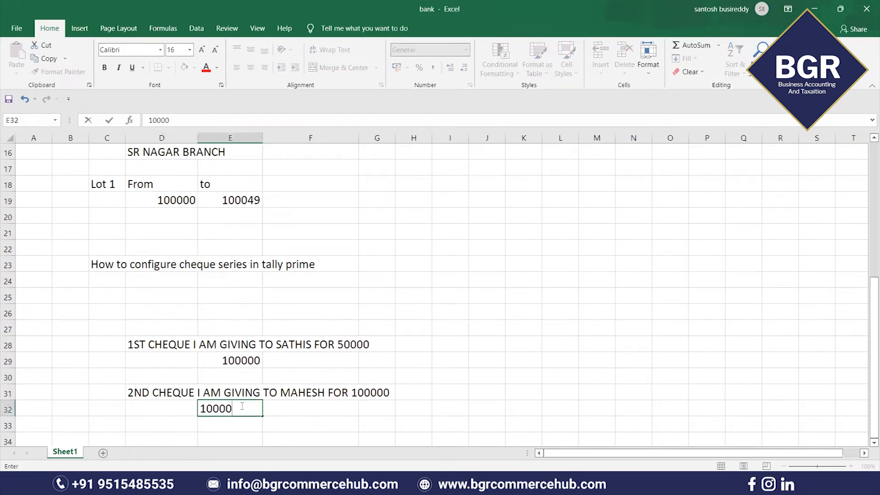
pyautogui.click(243, 409)
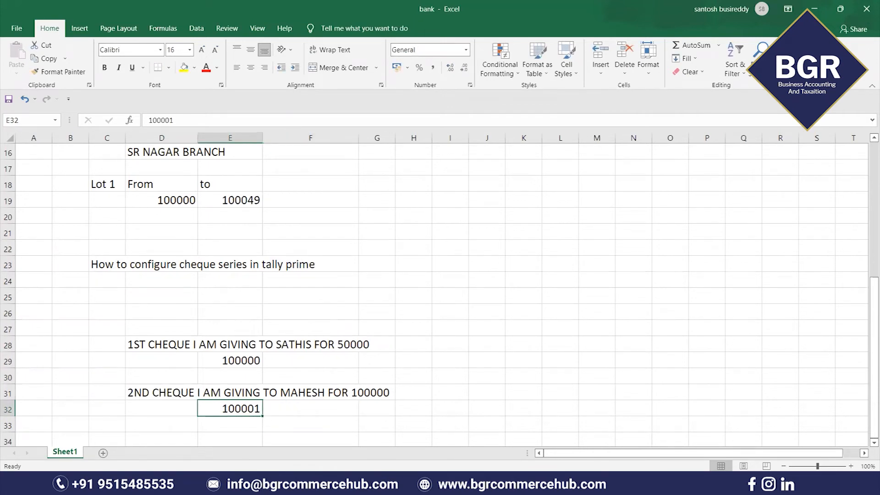
# - Switch to TallyPrime, date the new payment voucher 5-4-2021 and select HDFC BANK LIMITED as its account
pyautogui.hotkey('alt', 'Tab')
pyautogui.press('F2')
pyautogui.write('5-4-2021')
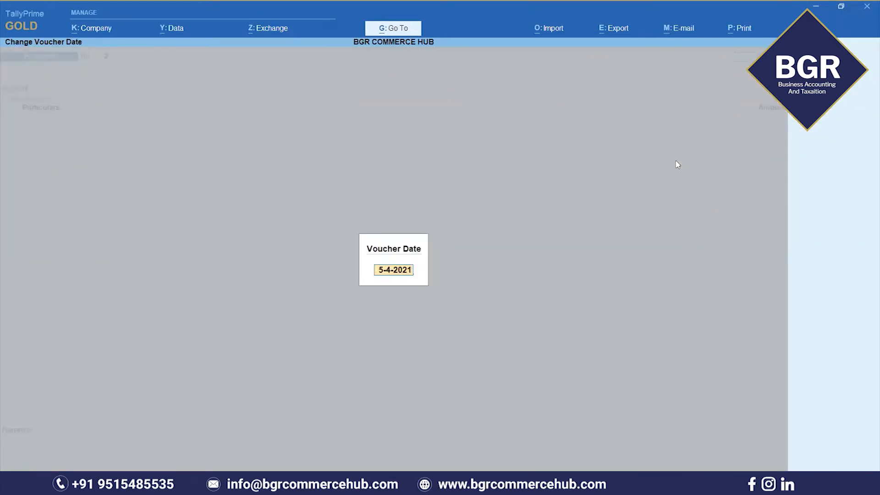
pyautogui.press('Return')
pyautogui.write('HD')
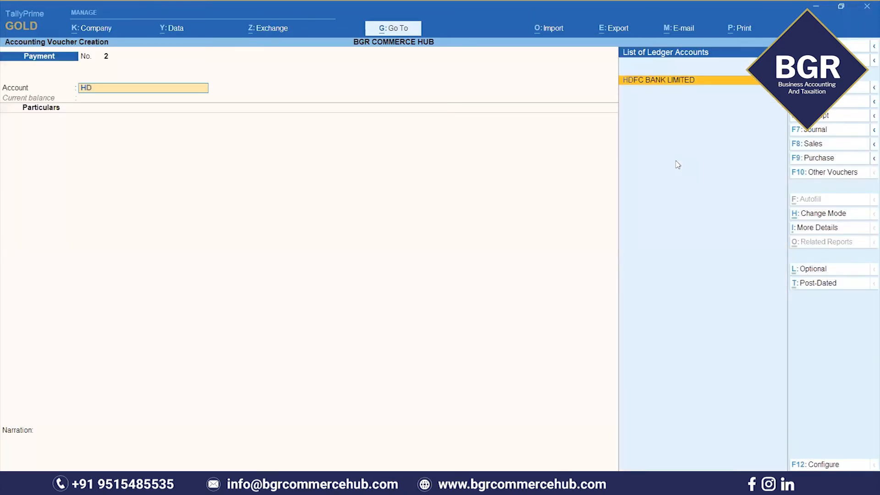
pyautogui.press('Return')
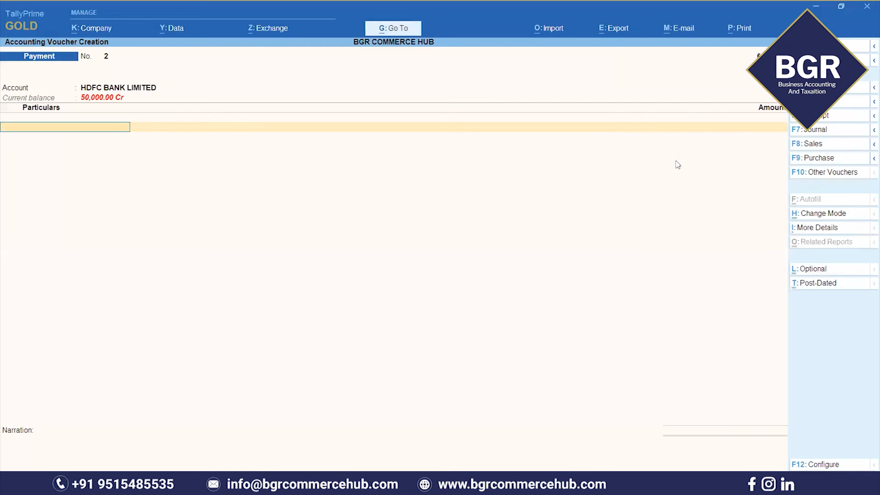
# - Create a ledger with the second payee's name under Sundry Creditors from within the payment voucher
pyautogui.hotkey('alt', 'c')
pyautogui.write('MAHESH')
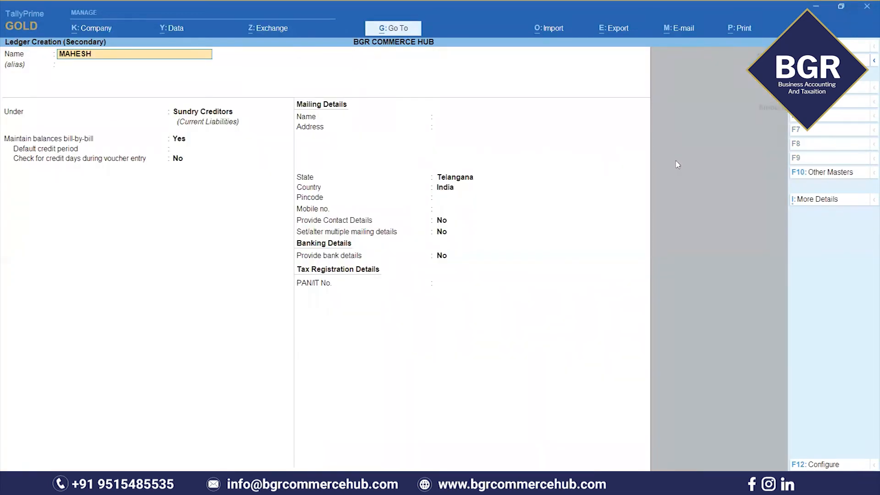
pyautogui.press('Return')
pyautogui.press('Return')
pyautogui.hotkey('ctrl', 'a')
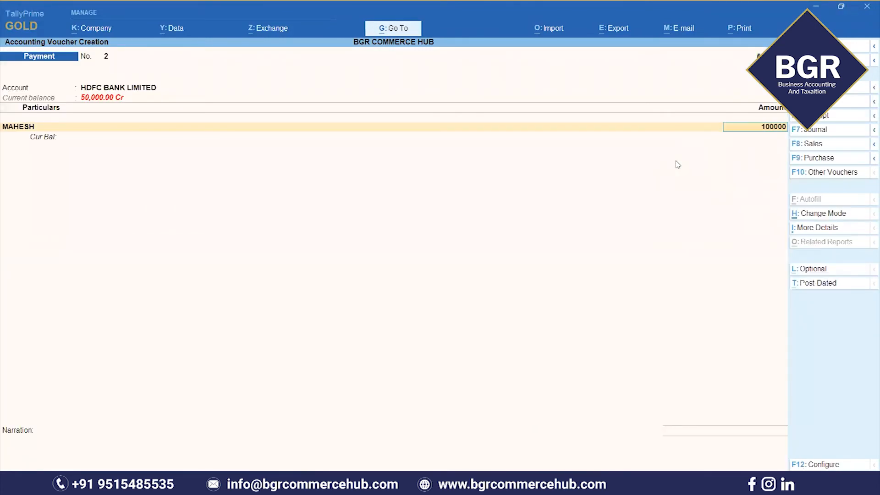
# - Enter 100000 as the second payee's payment amount and allocate it On Account in the bill-wise details
pyautogui.press('Return')
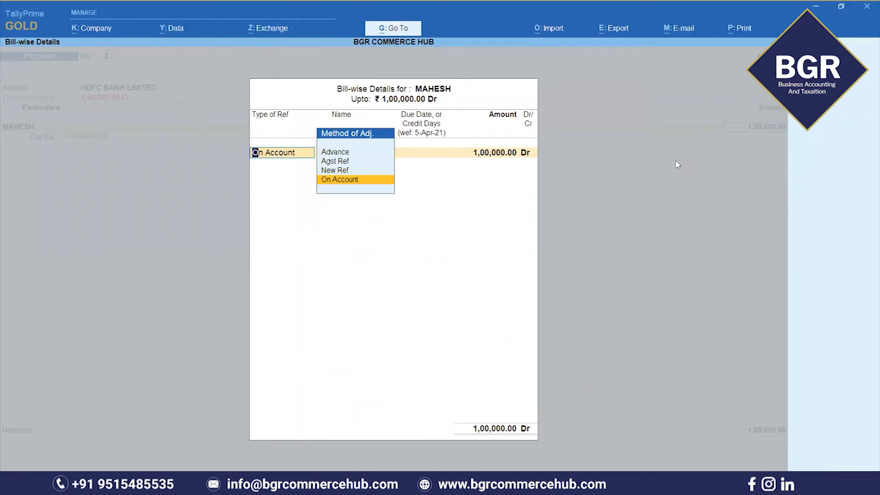
pyautogui.press('Return')
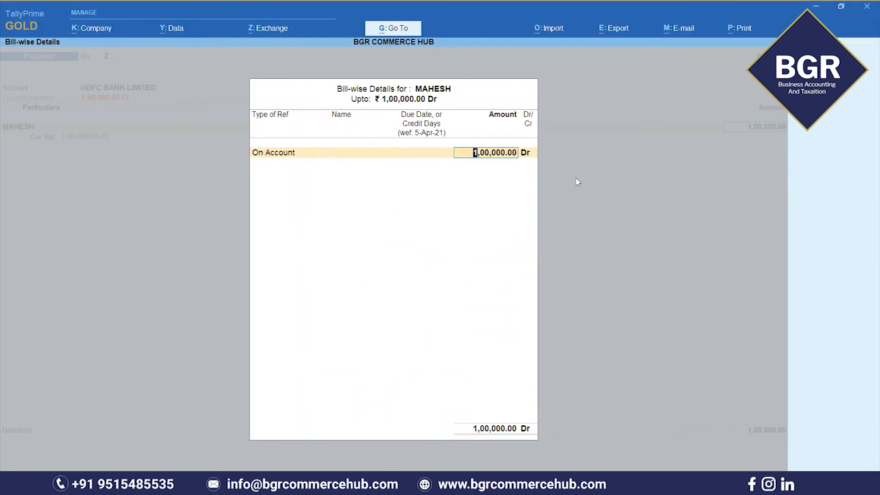
pyautogui.press('Return')
pyautogui.press('Return')
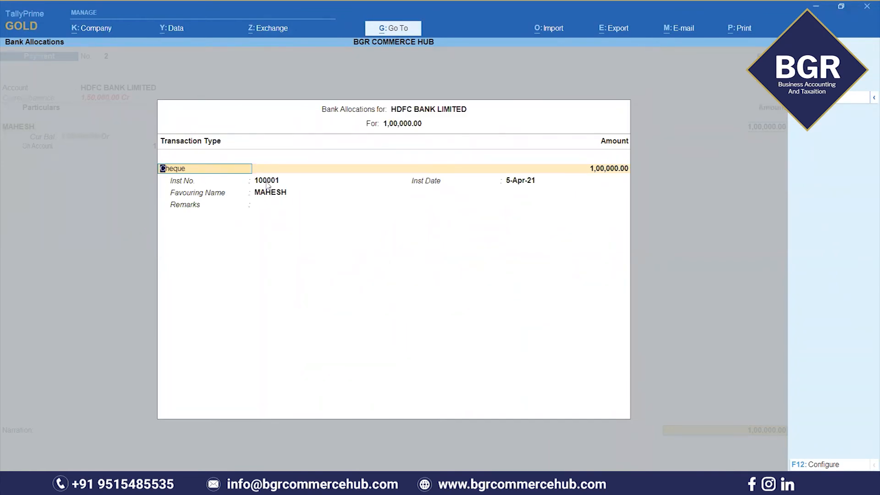
# - Accept the bank allocation by Cheque with instrument number 100001 and save the second payment voucher
pyautogui.press('Return')
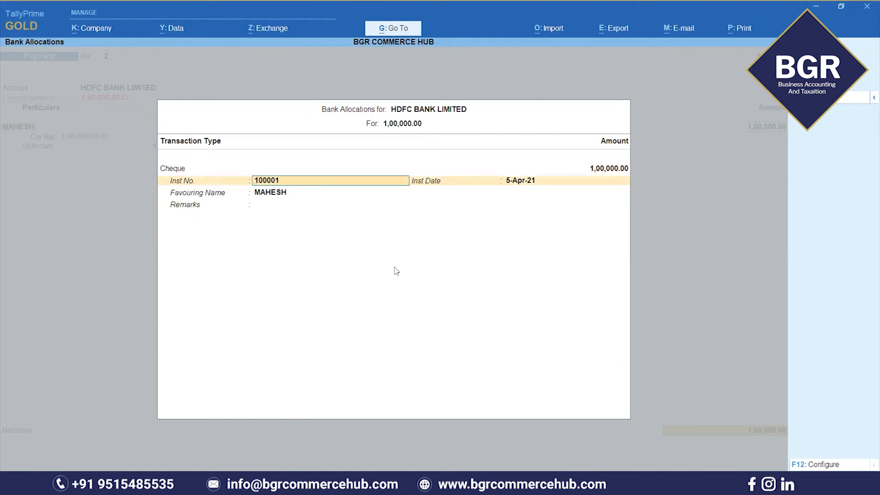
pyautogui.press('ctrl')
pyautogui.hotkey('ctrl', 'a')
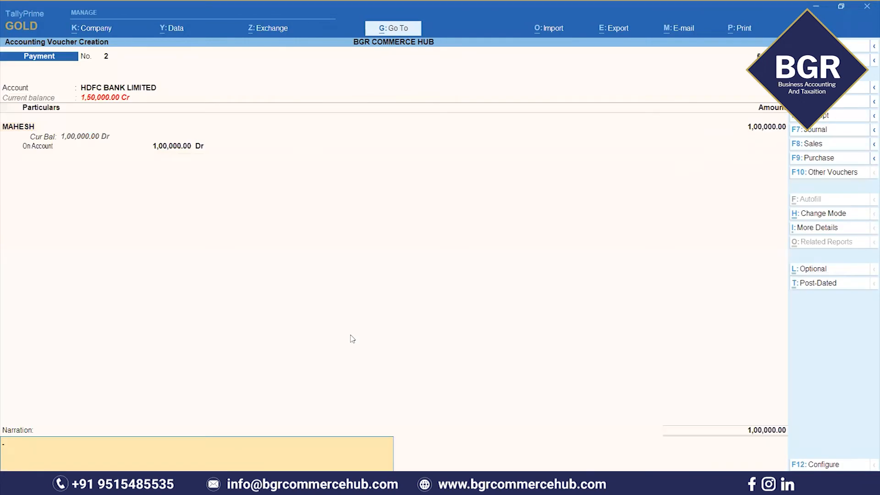
pyautogui.hotkey('ctrl', 'a')
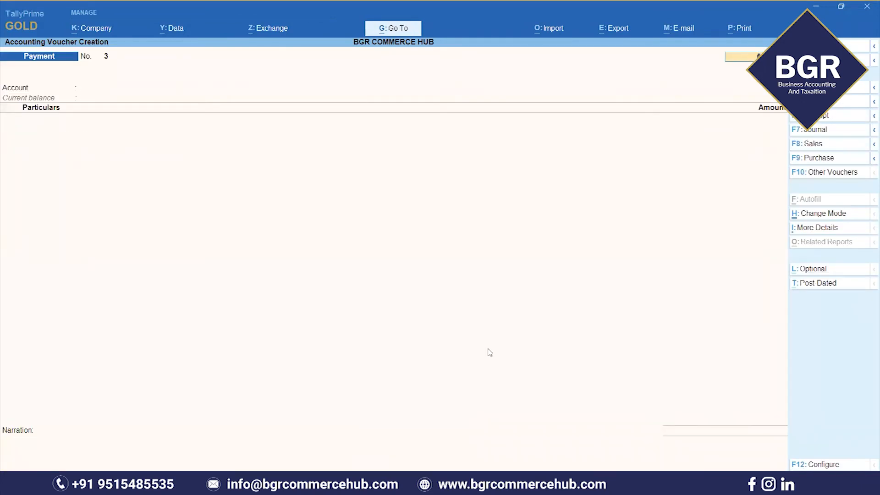
# - Switch to the Excel workbook and enter in D34 the note NEXT PAYAMENT BY ONLINE I TRANSFERRED TO, the third payee's name and RS 40000
pyautogui.hotkey('alt', 'Tab')
pyautogui.scroll(-2, 299, 358)
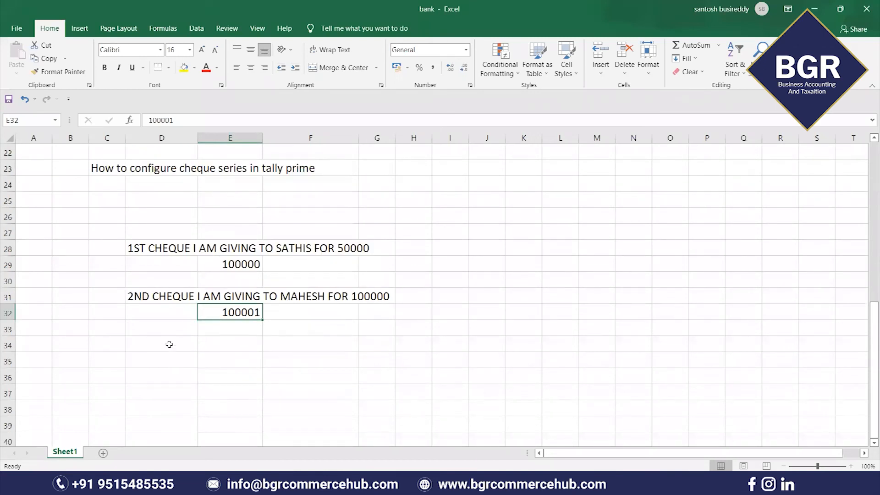
pyautogui.click(193, 342)
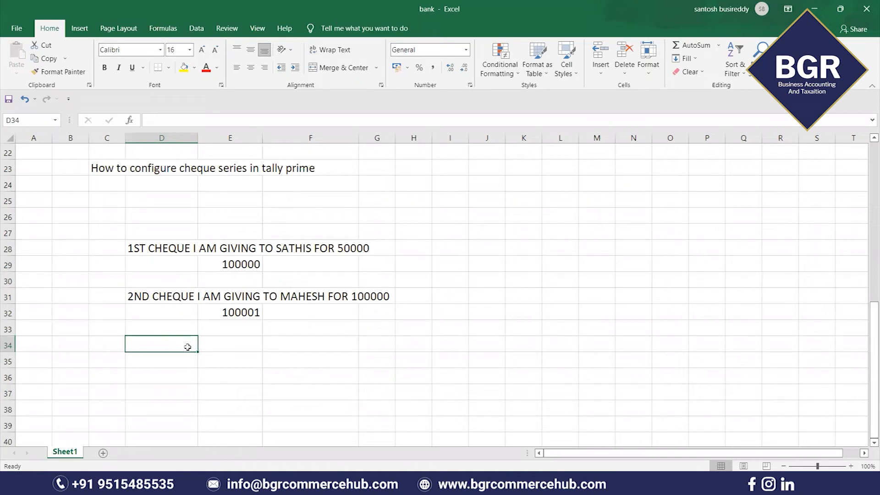
pyautogui.write('NEXT')
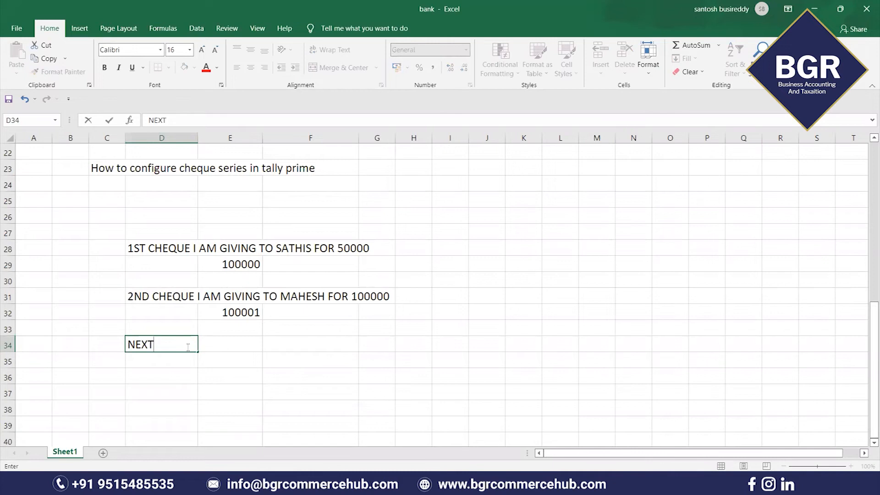
pyautogui.write(' PAYAMENT BY ON')
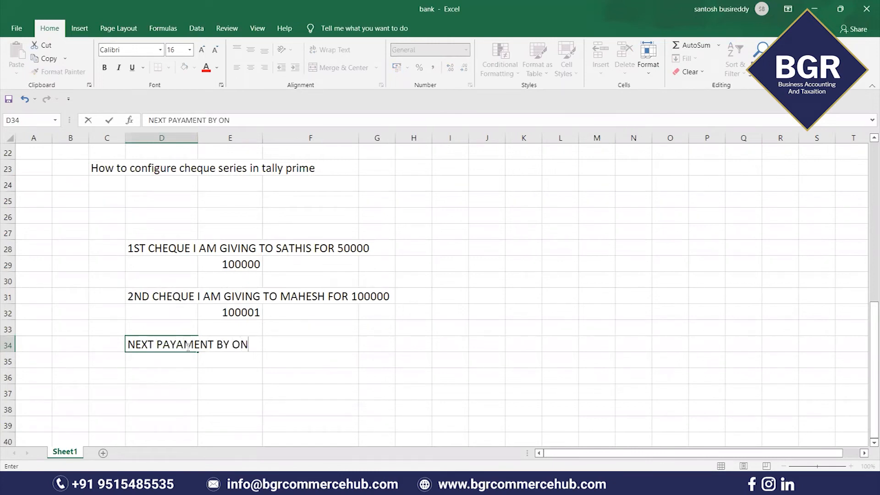
pyautogui.write('LINE I TR')
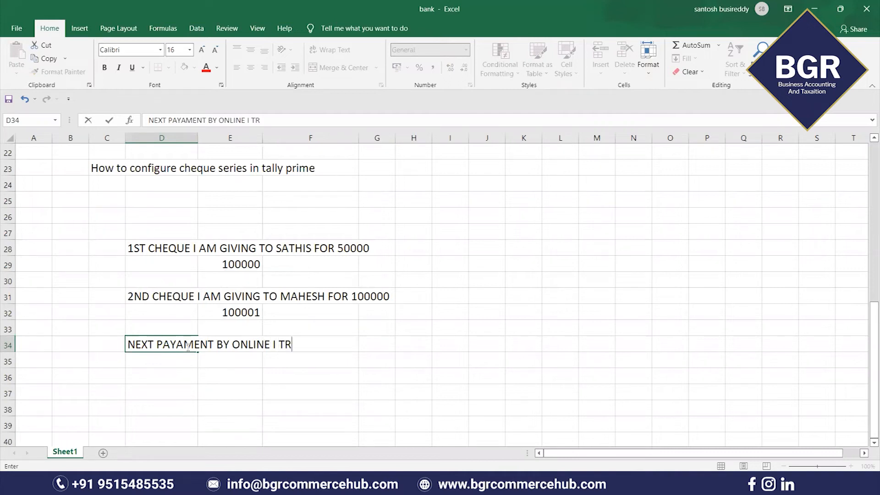
pyautogui.write('ANSFERRED T')
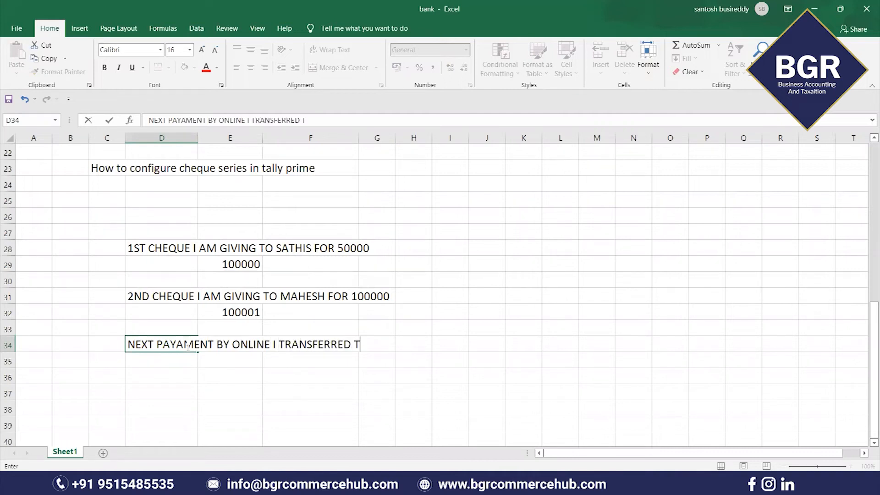
pyautogui.write('O GANESH')
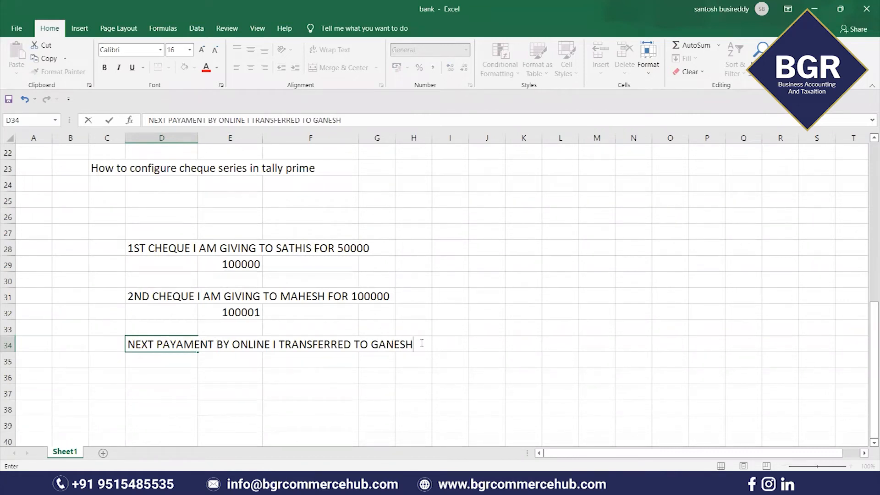
pyautogui.write(' RS 40000')
pyautogui.click(512, 345)
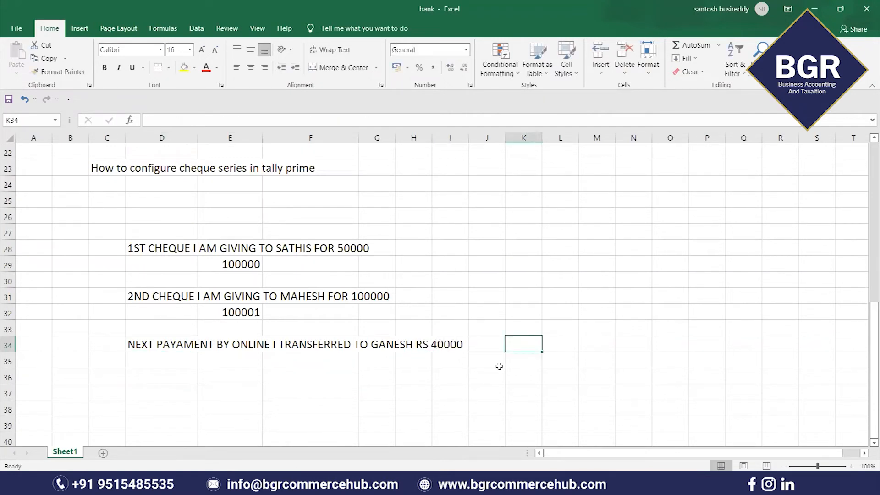
# - Enter PAYMENT VOCHER in E35, below the online payment note
pyautogui.click(173, 349)
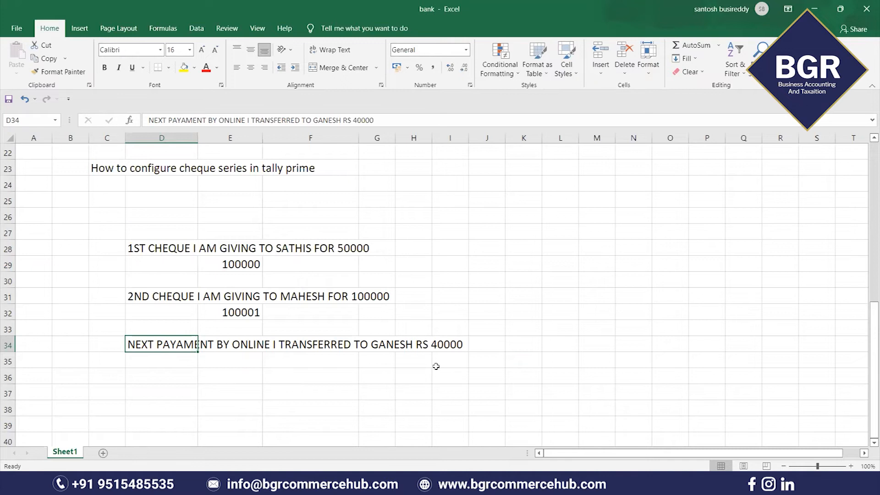
pyautogui.click(223, 355)
pyautogui.doubleClick(216, 355)
pyautogui.write('PAYMENT ')
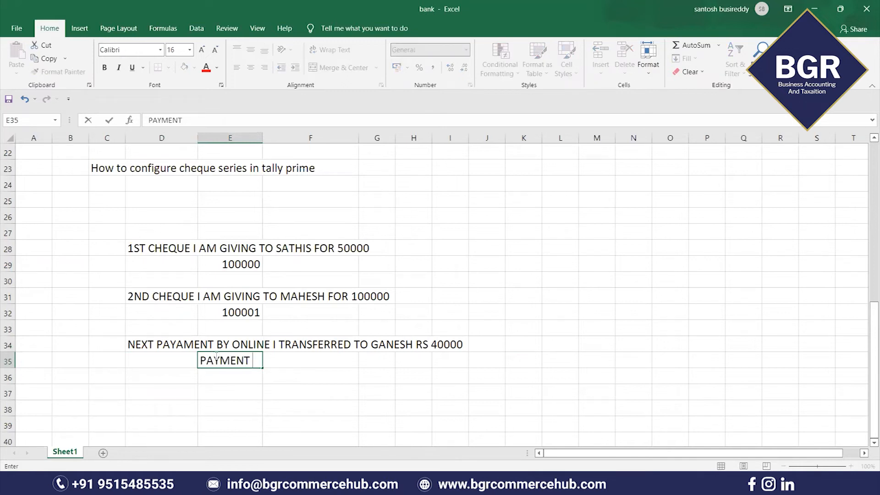
pyautogui.write('VOCHER')
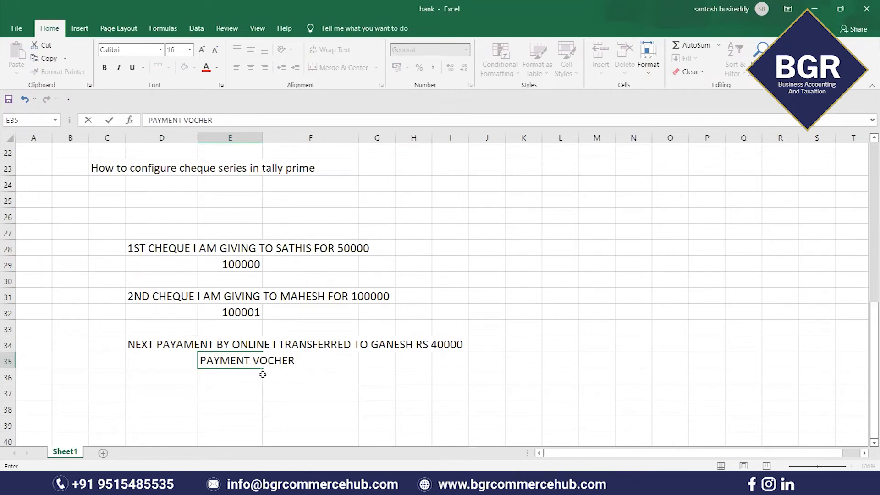
pyautogui.click(287, 382)
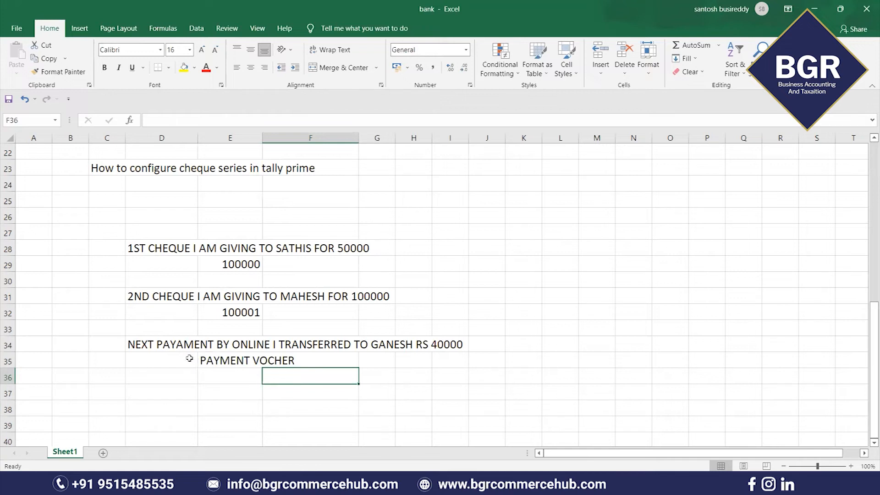
pyautogui.click(156, 347)
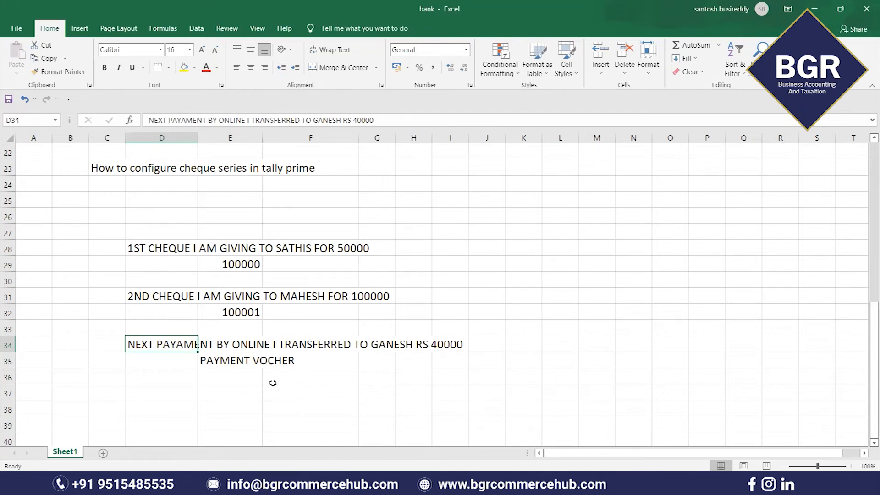
pyautogui.click(226, 375)
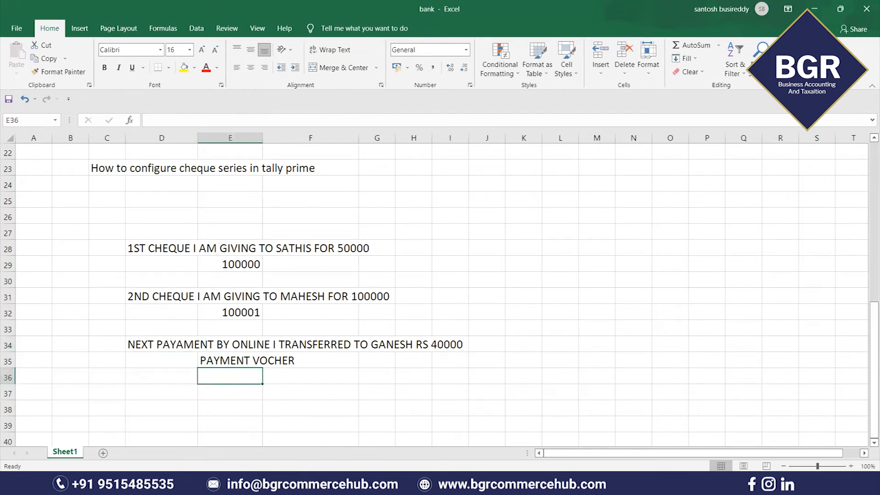
# - Switch to TallyPrime and set the date of payment voucher 3 to 10 April
pyautogui.hotkey('alt', 'Tab')
pyautogui.press('F2')
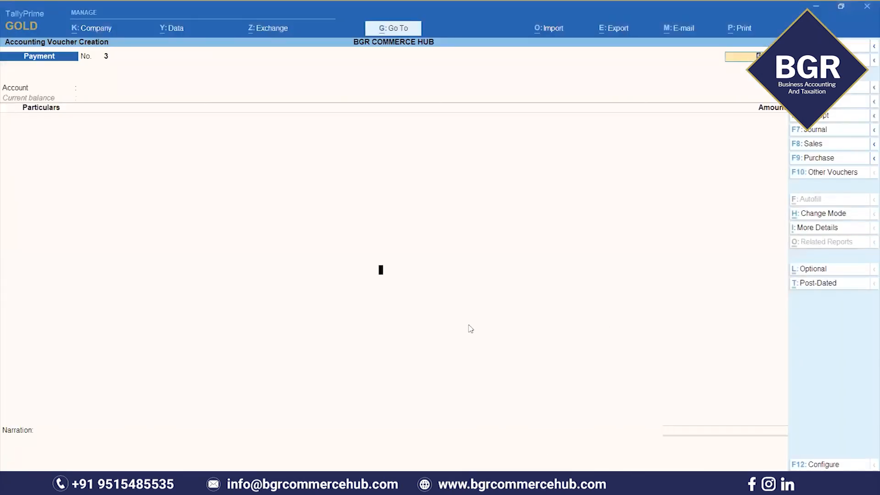
pyautogui.write('10-4-2024')
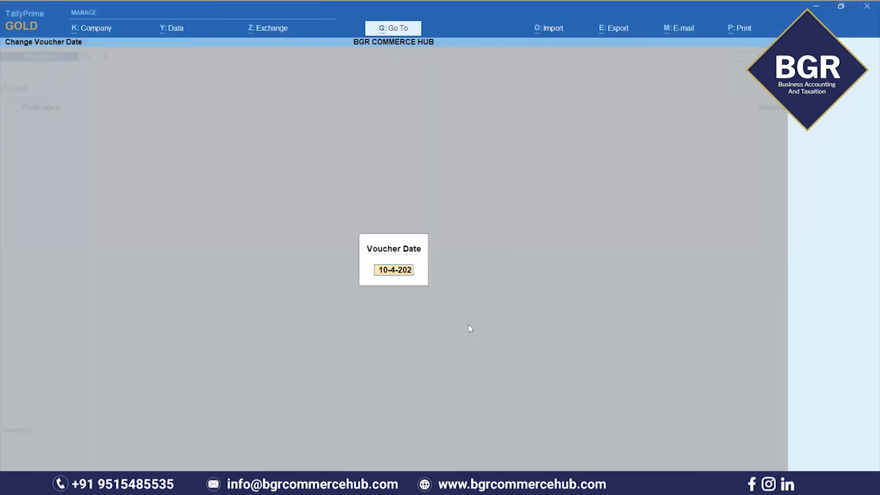
pyautogui.press('Return')
pyautogui.press('Return')
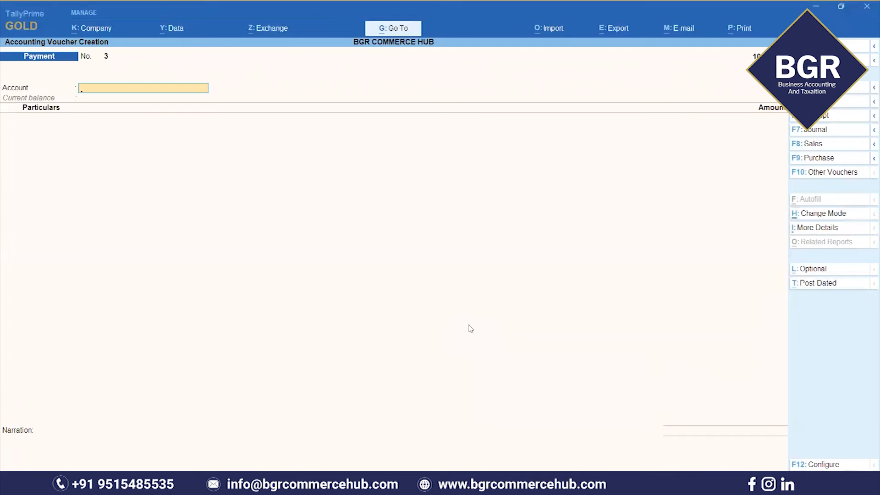
# - Choose HDFC BANK LIMITED as the payment account and create a ledger for the third payee named in the Excel note, under Sundry Creditors
pyautogui.write('HDFC')
pyautogui.press('Return')
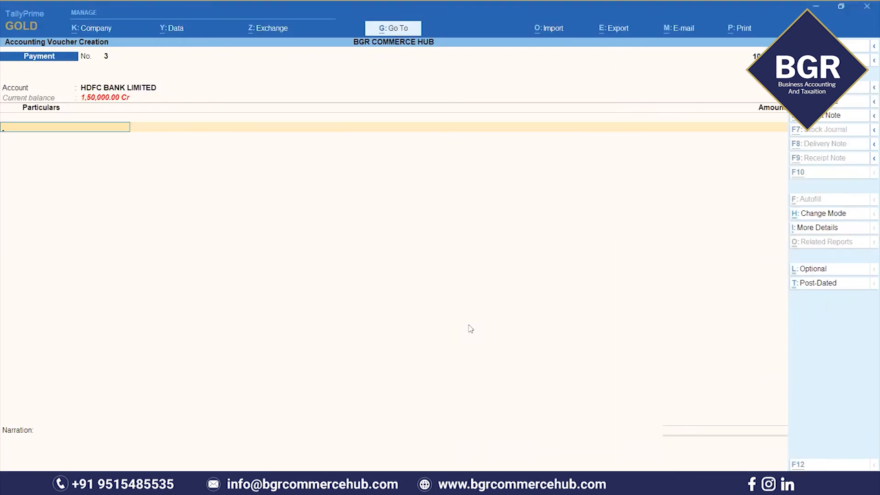
pyautogui.hotkey('alt', 'Tab')
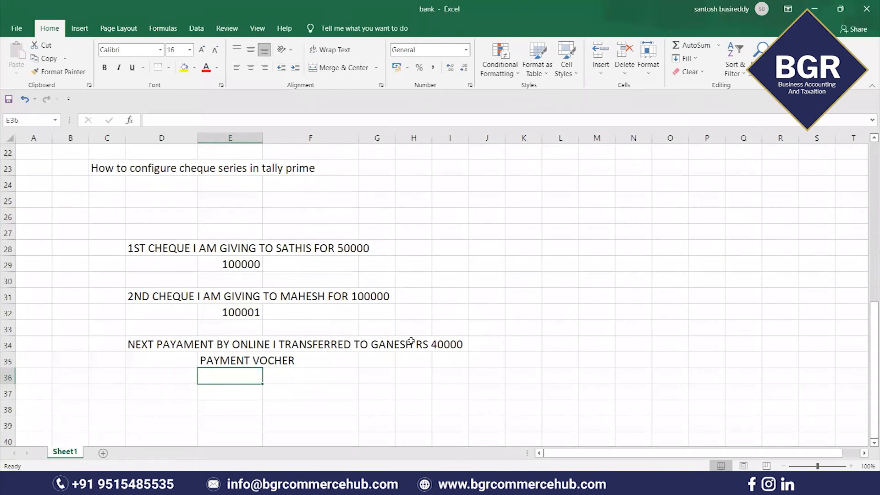
pyautogui.hotkey('alt', 'Tab')
pyautogui.hotkey('alt', 'c')
pyautogui.write('GANESH')
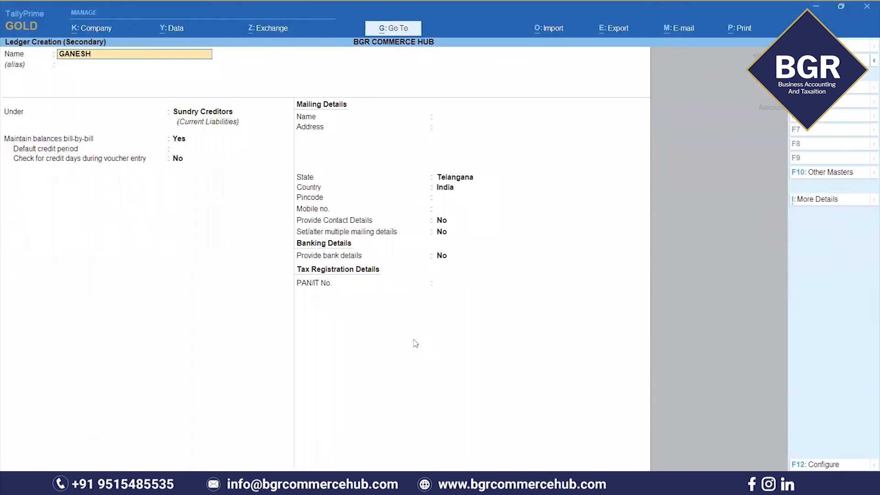
pyautogui.press('Return')
pyautogui.press('Return')
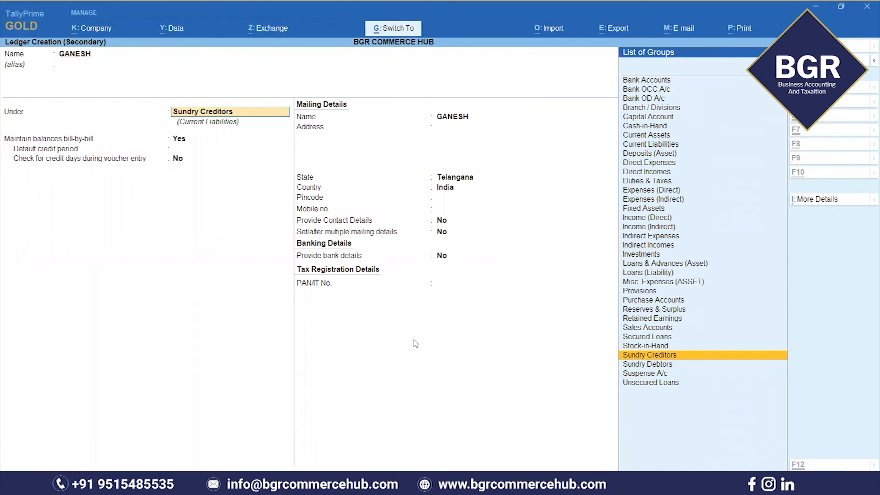
pyautogui.hotkey('ctrl', 'a')
# - Set the third payee's payment amount to 40,000 and allocate it On Account in the bill-wise details
pyautogui.hotkey('alt', 'Tab')
pyautogui.hotkey('alt', 'Tab')
pyautogui.write('4000')
pyautogui.press('Return')
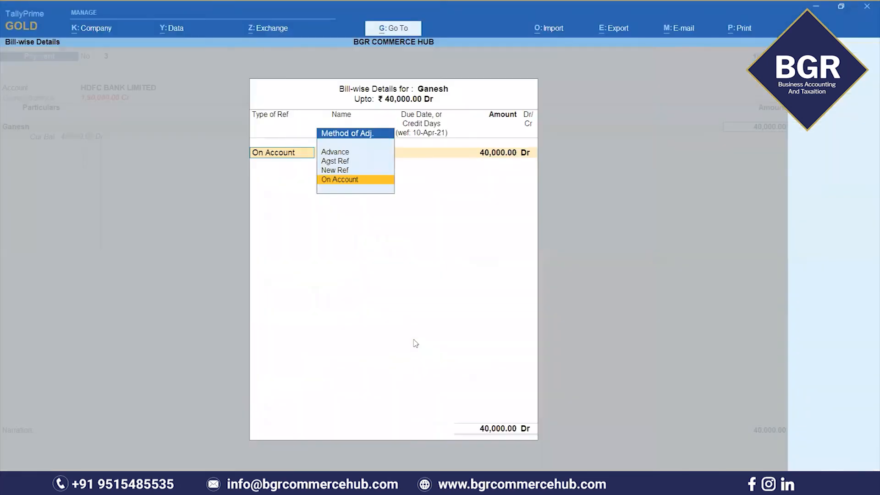
pyautogui.press('Return')
pyautogui.press('Return')
pyautogui.press('Return')
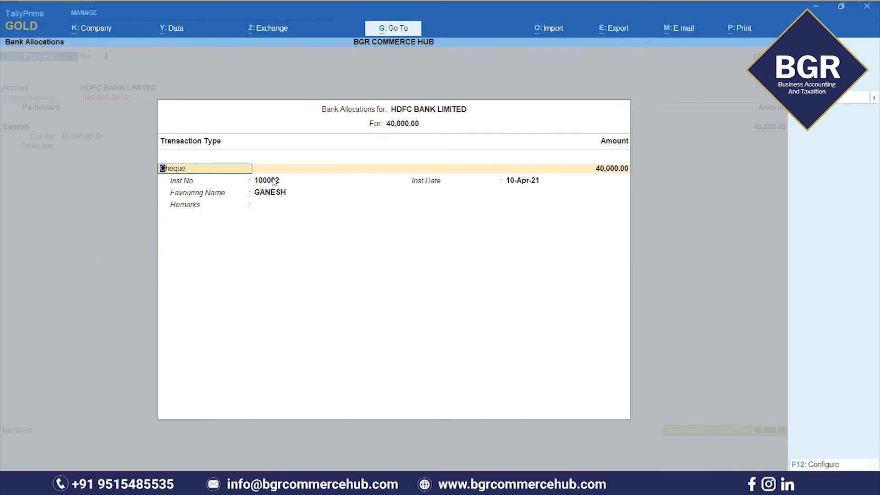
# - Change the bank allocation's transaction type from Cheque to e-Fund Transfer, leave the account number blank, and save the payment voucher
pyautogui.hotkey('ctrl', 'a')
pyautogui.press('Return')
pyautogui.press('BackSpace')
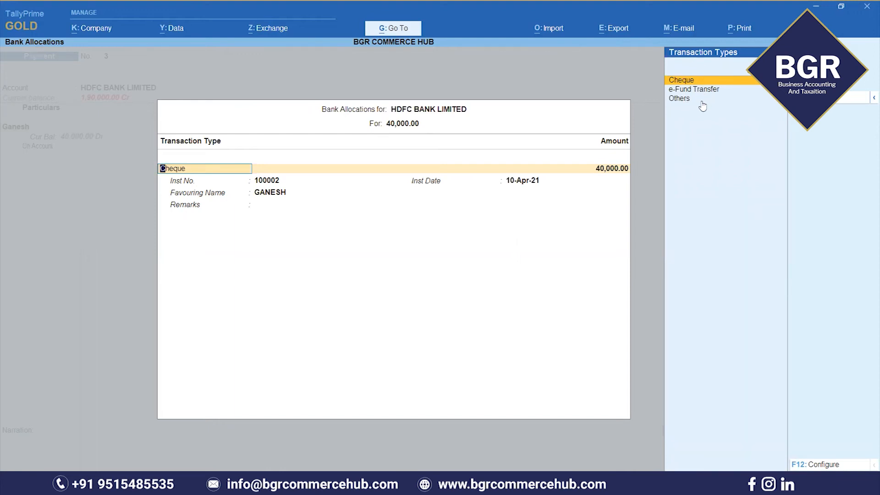
pyautogui.press('Down')
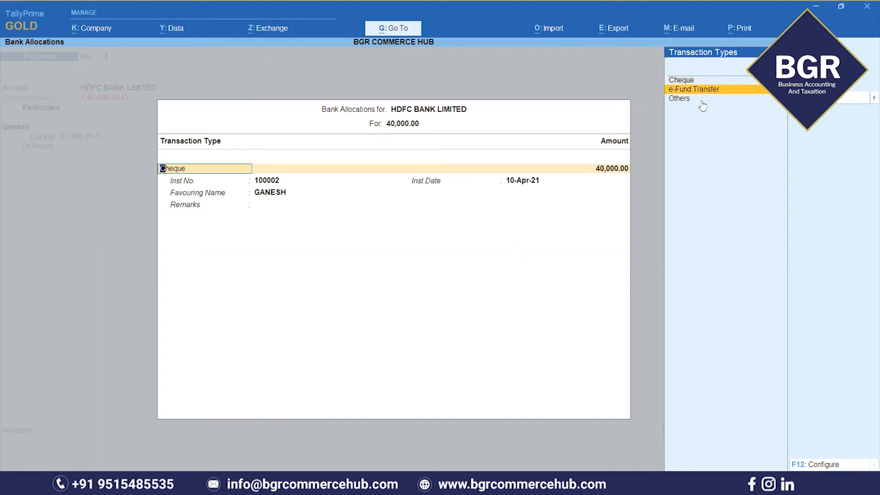
pyautogui.press('Return')
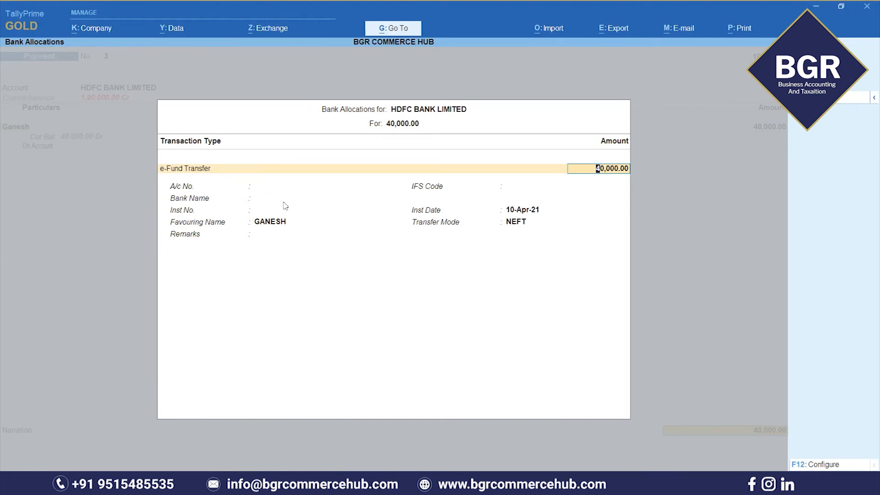
pyautogui.click(264, 188)
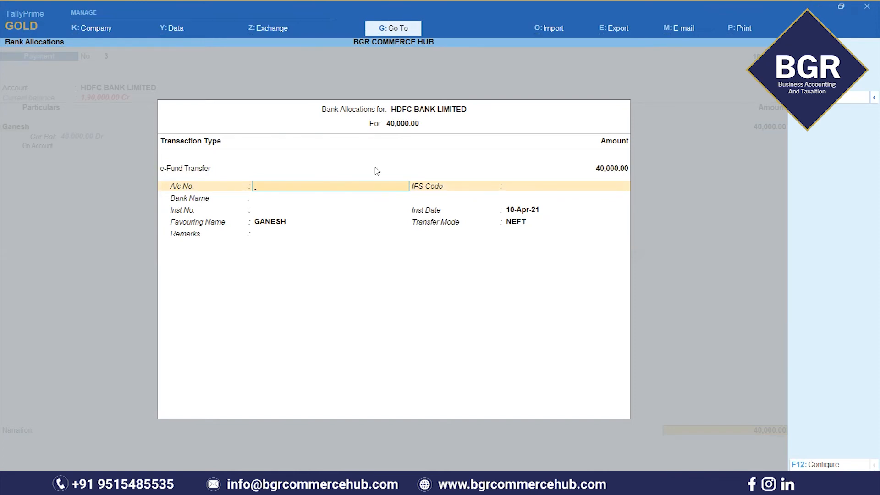
pyautogui.hotkey('ctrl', 'a')
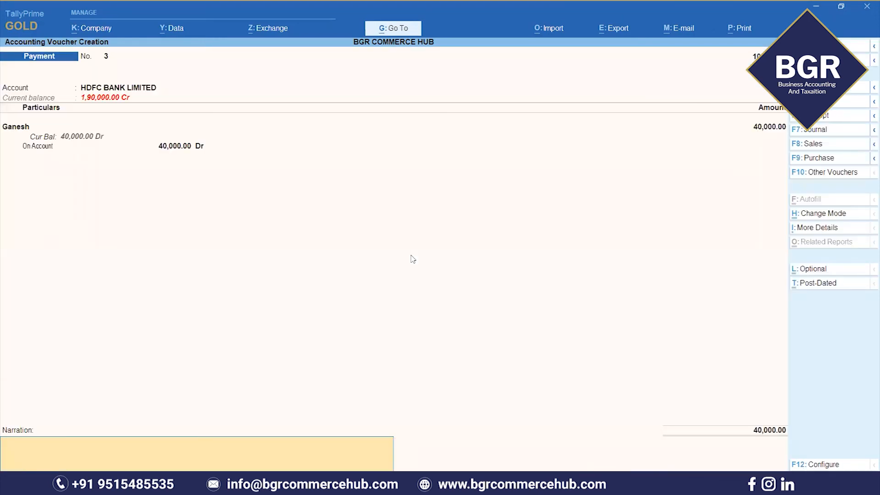
pyautogui.hotkey('ctrl', 'a')
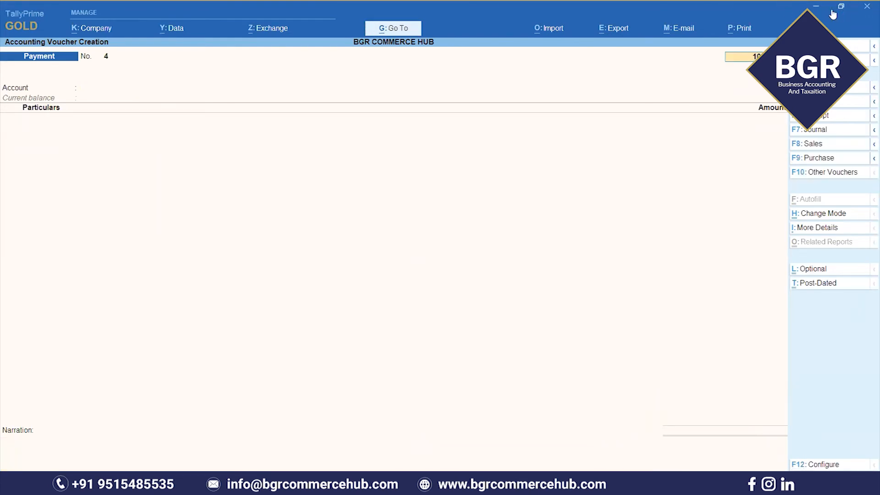
# - Switch to the Excel workbook and review the banking module topics up to Check register updation, along with the recorded payment notes
pyautogui.click(817, 8)
pyautogui.scroll(7, 406, 256)
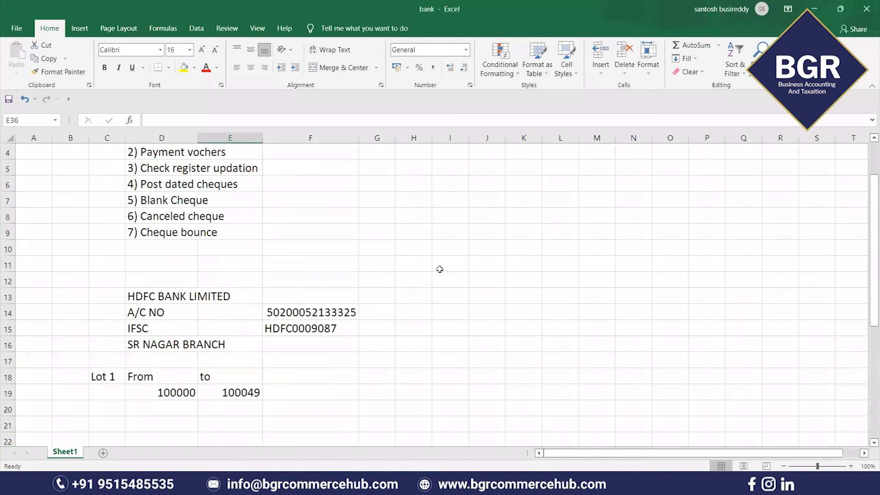
pyautogui.click(152, 185)
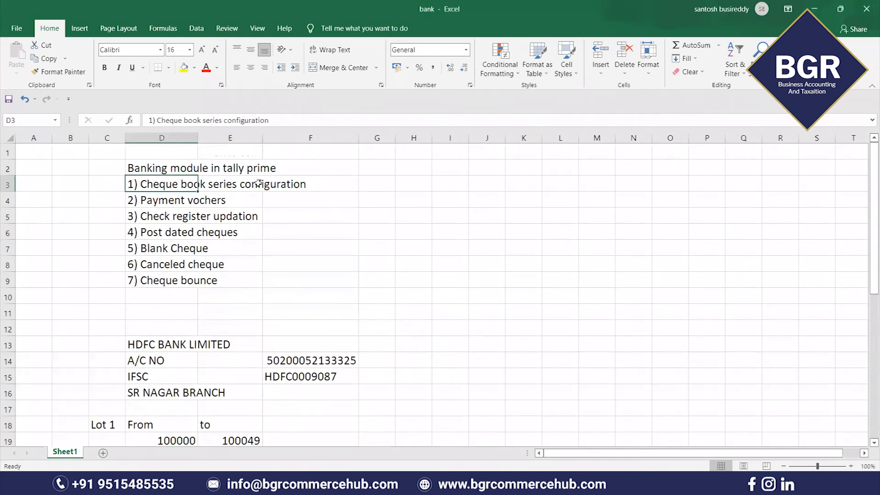
pyautogui.click(171, 201)
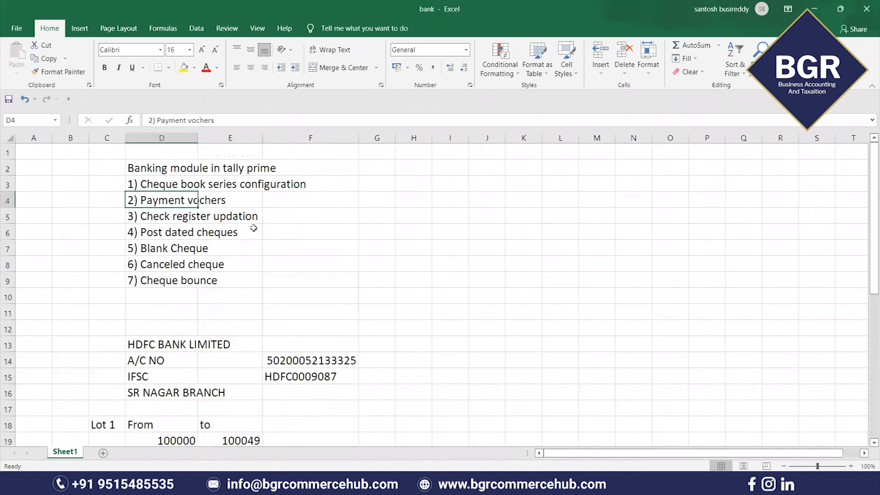
pyautogui.scroll(-1, 294, 265)
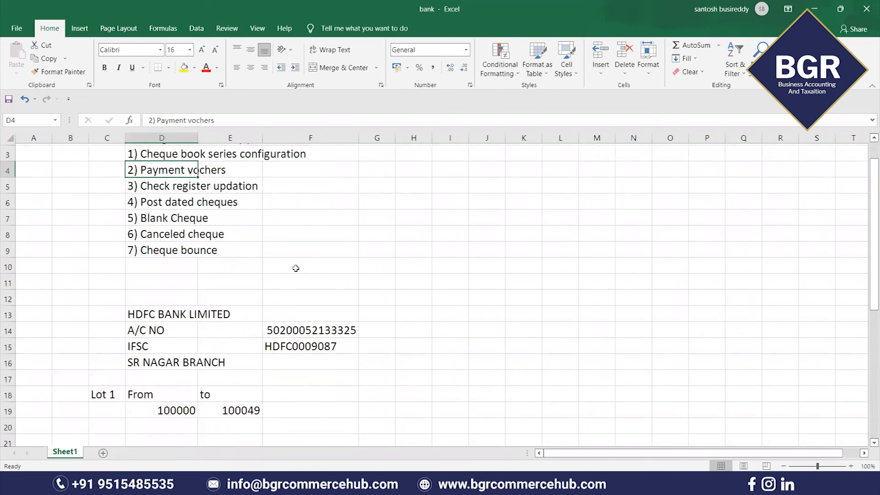
pyautogui.scroll(1, 287, 260)
pyautogui.click(170, 218)
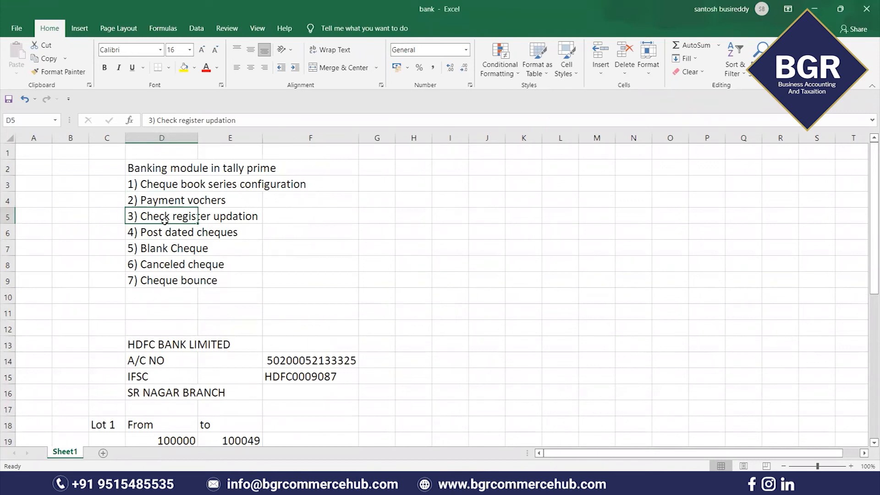
pyautogui.scroll(-9, 184, 229)
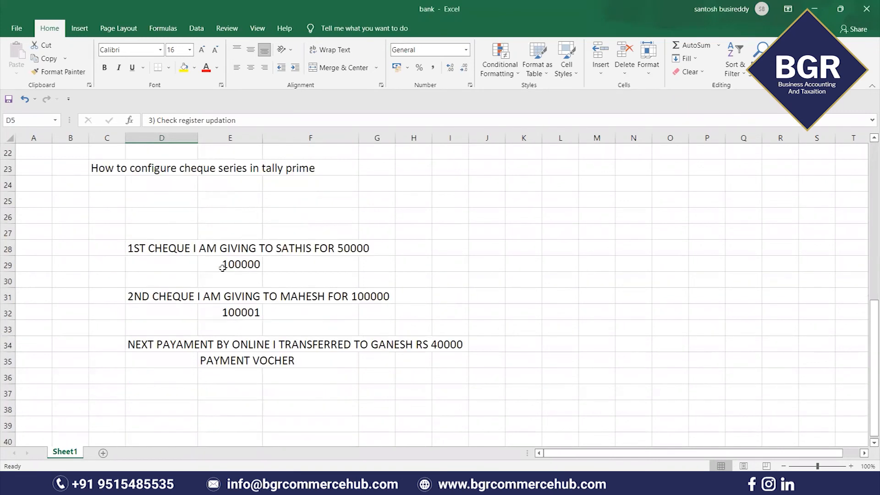
pyautogui.scroll(5, 225, 274)
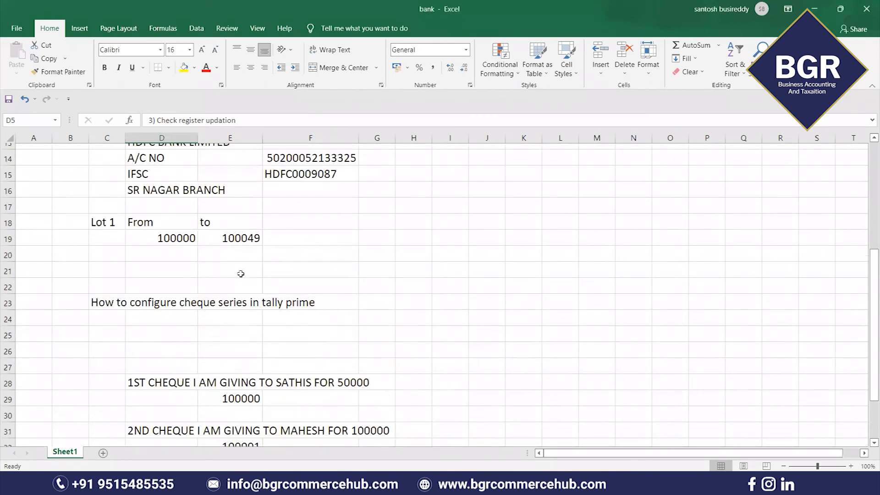
pyautogui.scroll(-4, 243, 317)
pyautogui.scroll(1, 156, 309)
# - Enter total cheques in chech book in D38 and 50 in G38, checking the count against the Lot 1 cheque range
pyautogui.click(157, 359)
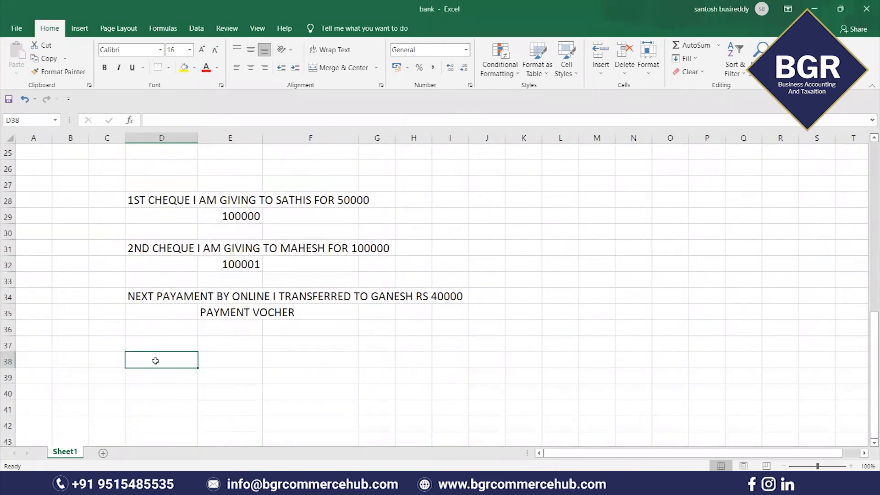
pyautogui.write('total')
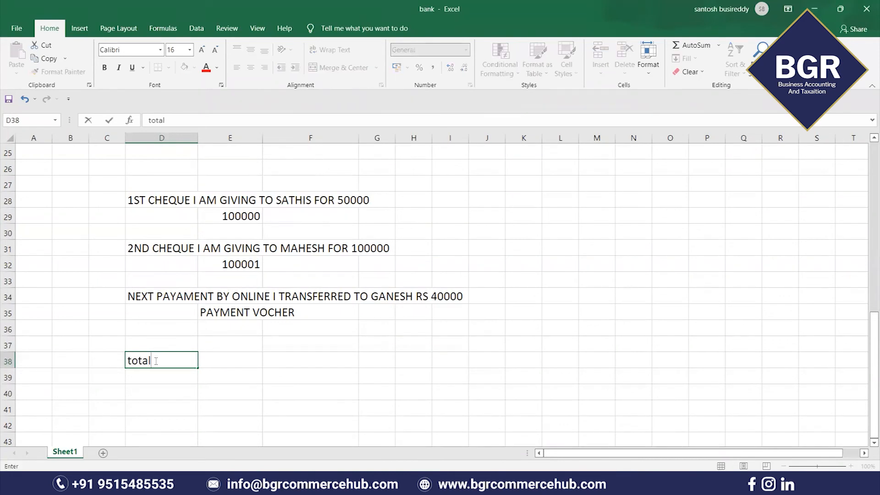
pyautogui.write(' cheques')
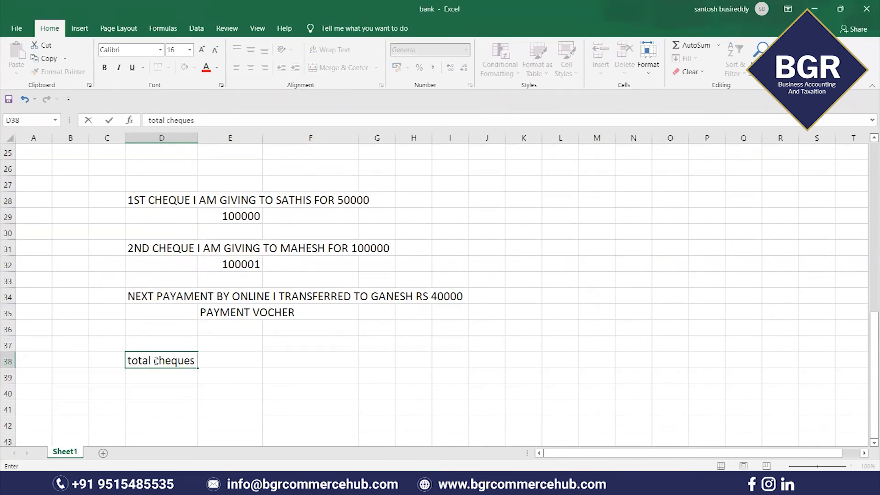
pyautogui.write(' in chex')
pyautogui.press('BackSpace')
pyautogui.write('ch book')
pyautogui.press('Tab')
pyautogui.press('Tab')
pyautogui.press('Tab')
pyautogui.write('50')
pyautogui.scroll(2, 273, 347)
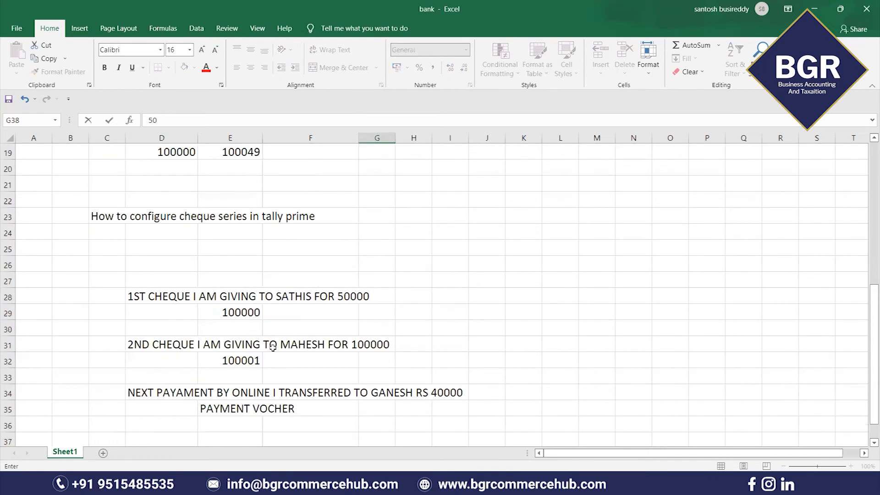
pyautogui.scroll(-3, 256, 366)
pyautogui.scroll(6, 239, 392)
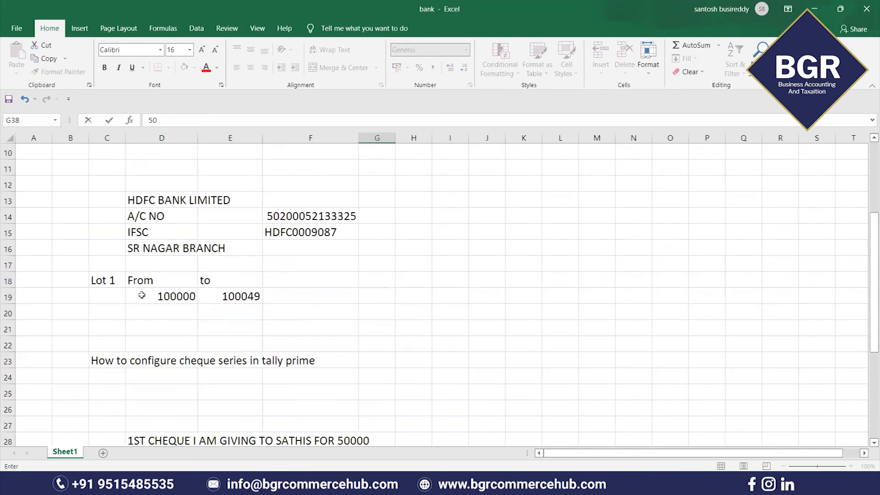
pyautogui.moveTo(181, 296); pyautogui.dragTo(229, 295)
pyautogui.scroll(-3, 232, 366)
pyautogui.scroll(-2, 231, 365)
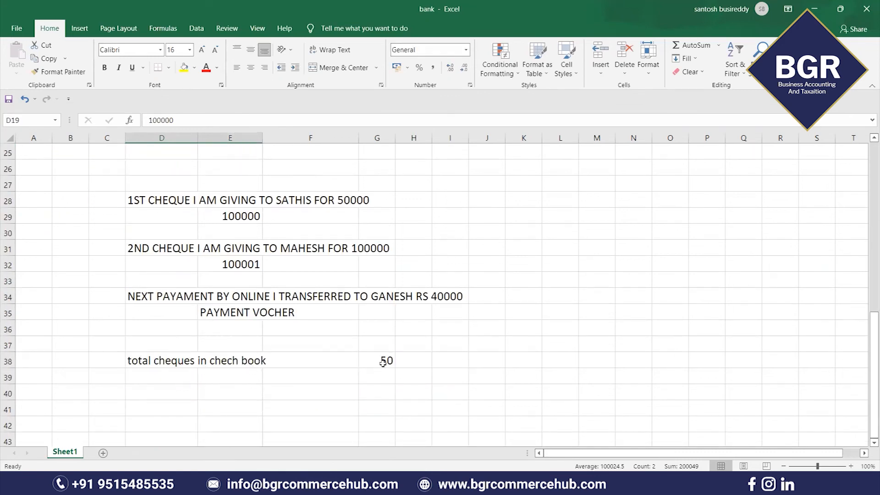
# - Enter less: already used for payments in D39 and 2 in G39, based on the two cheque numbers noted above
pyautogui.click(153, 375)
pyautogui.write('less')
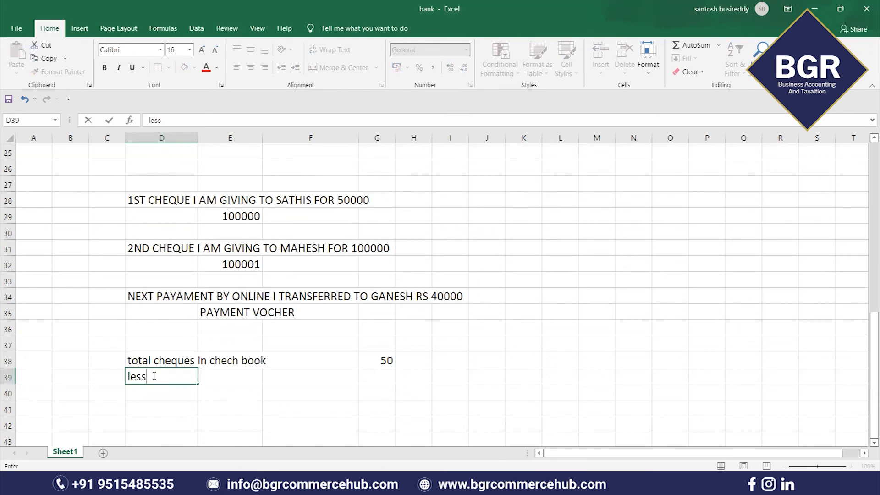
pyautogui.write(': already used')
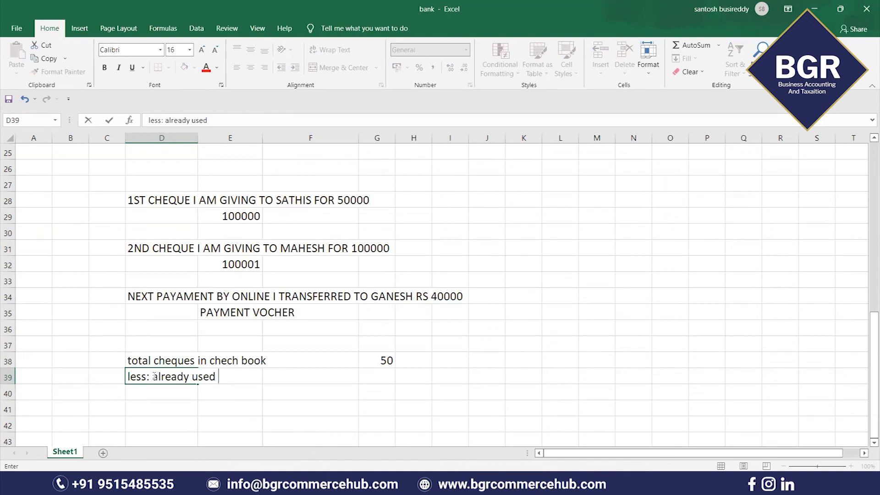
pyautogui.write(' for payments')
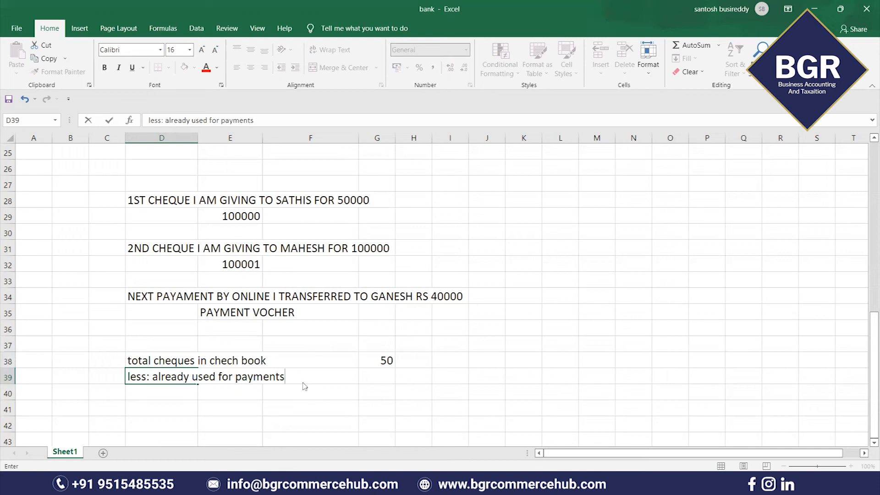
pyautogui.click(242, 217)
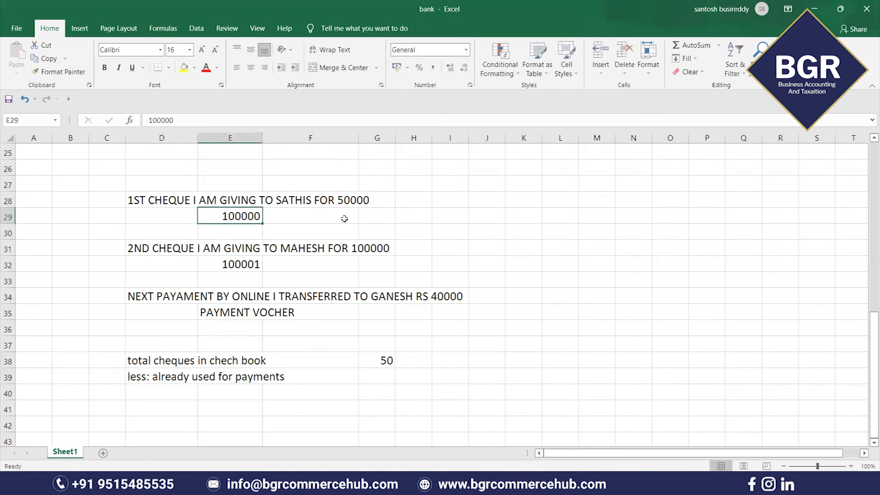
pyautogui.click(247, 265)
pyautogui.click(376, 375)
pyautogui.write('2')
pyautogui.press('Return')
pyautogui.press('Up')
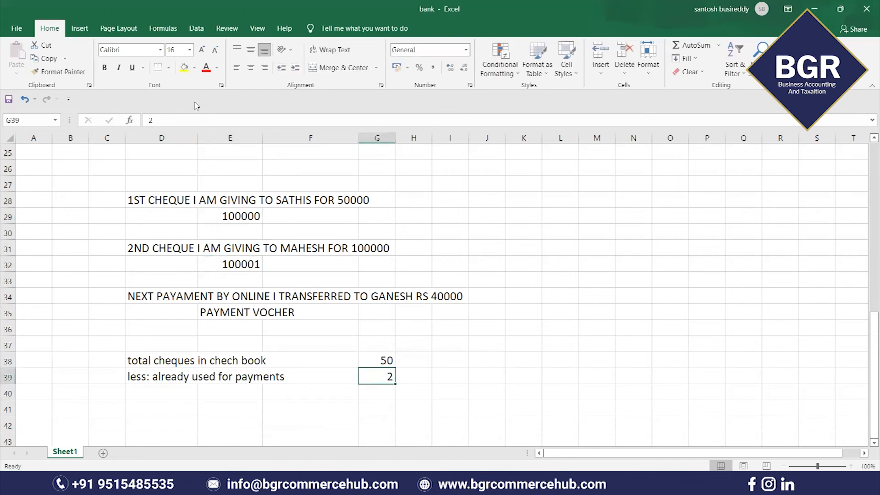
# - Enter 48 in G40 with borders above and below it, and label it balance checks in F40
pyautogui.press('Down')
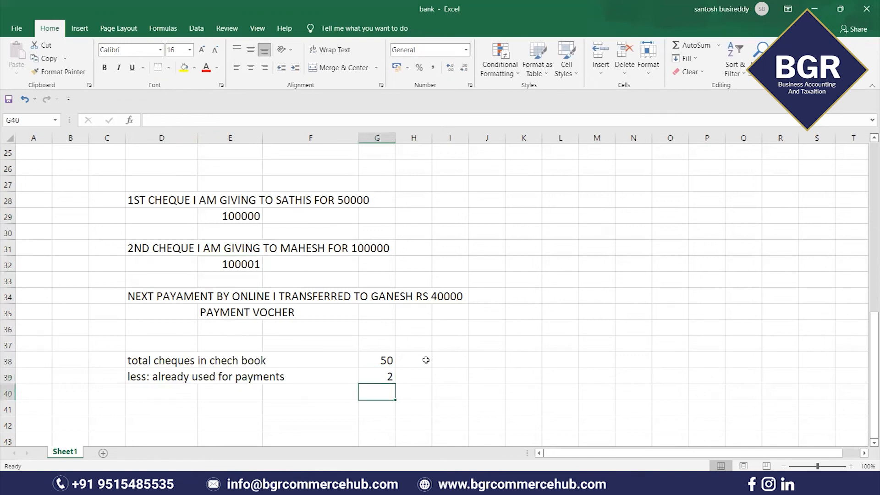
pyautogui.write('48')
pyautogui.click(584, 329)
pyautogui.click(377, 392)
pyautogui.press('Left')
pyautogui.write('b')
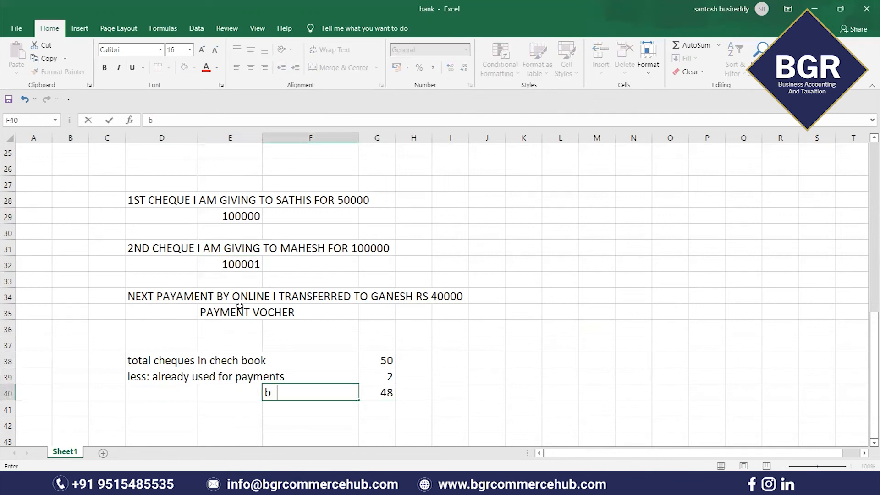
pyautogui.write('alance checks')
pyautogui.click(517, 348)
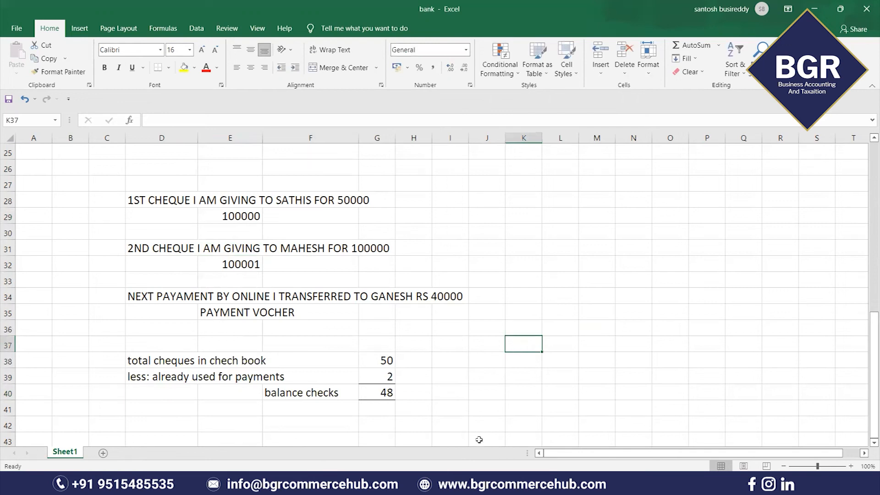
pyautogui.scroll(-2, 454, 321)
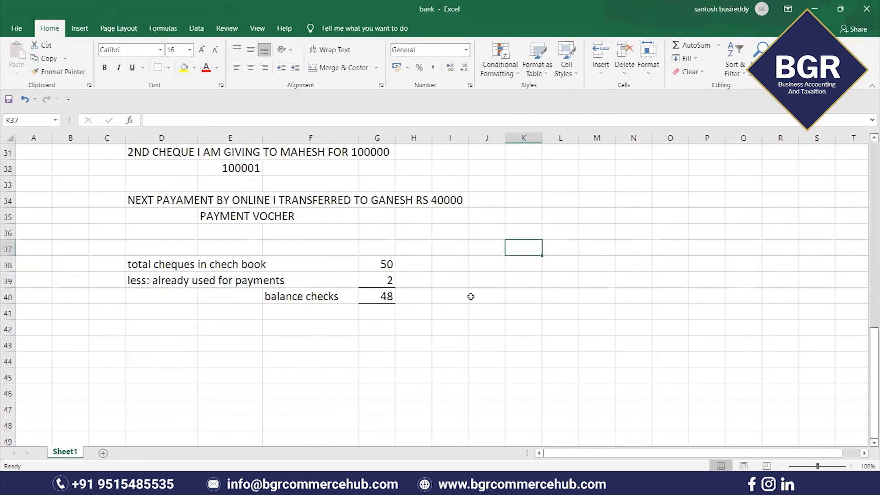
pyautogui.scroll(2, 391, 336)
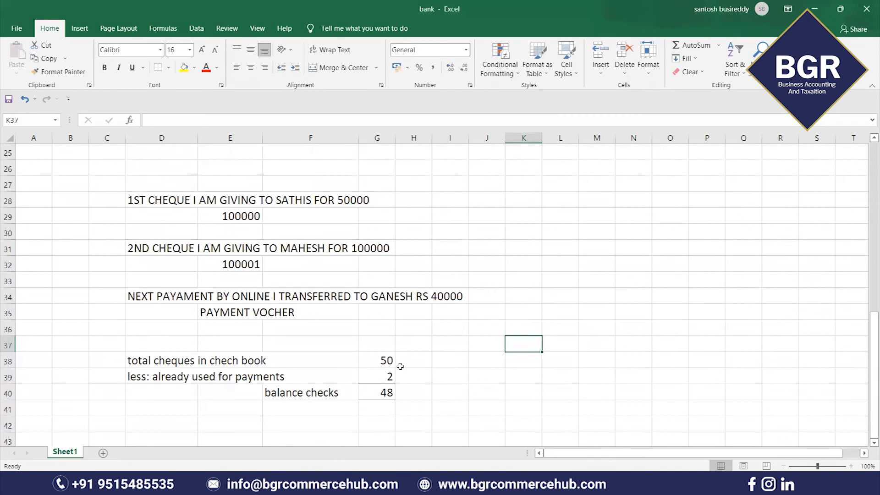
# - Review the Check register updation topic against the total, used and balance cheque counts in G38:G40
pyautogui.scroll(8, 400, 366)
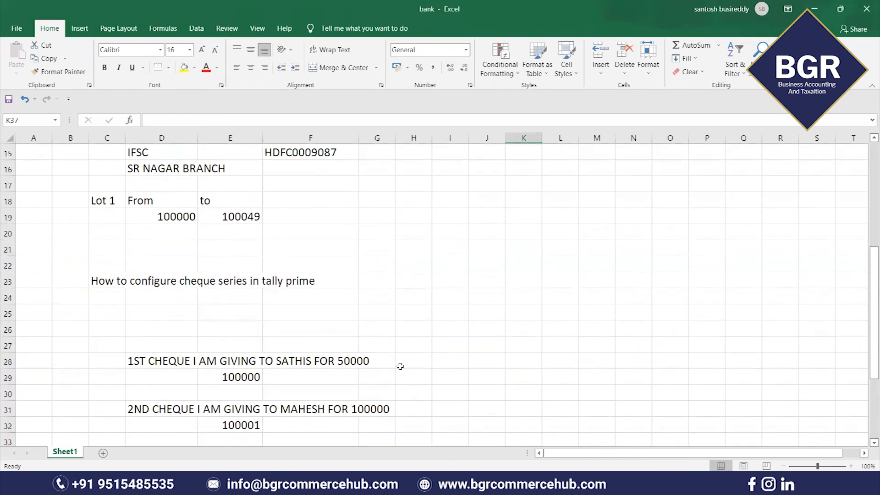
pyautogui.click(157, 218)
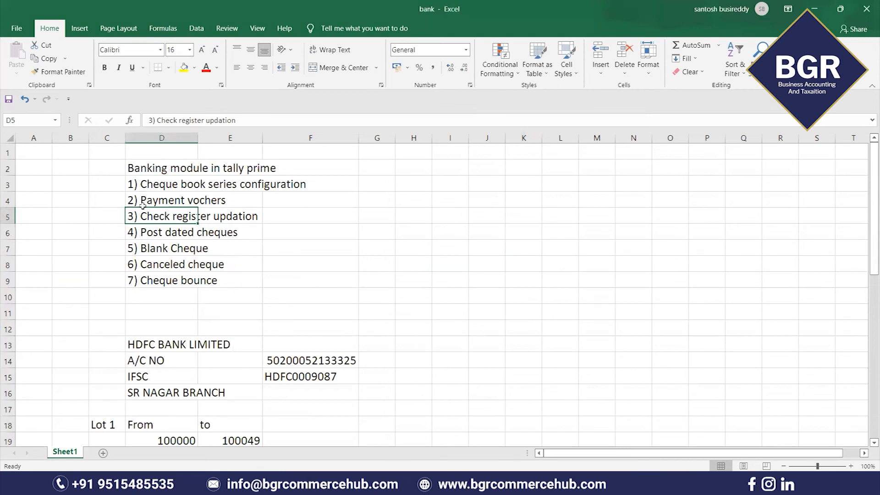
pyautogui.scroll(-10, 250, 293)
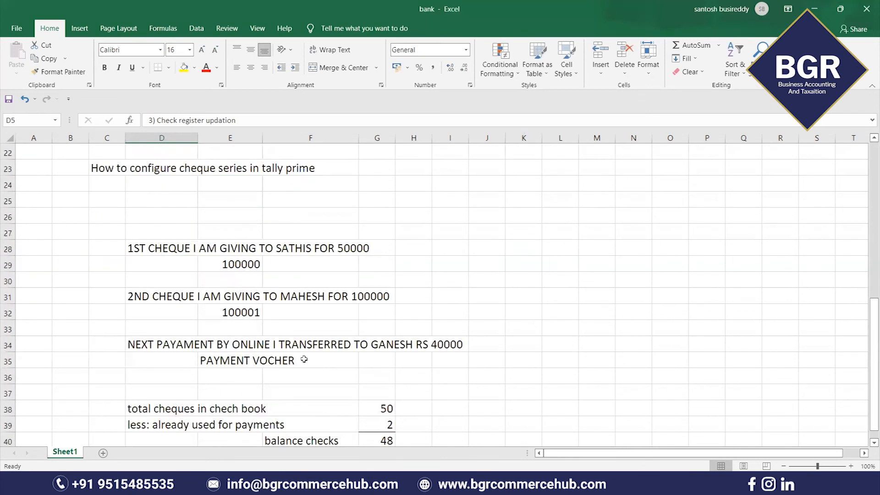
pyautogui.click(367, 265)
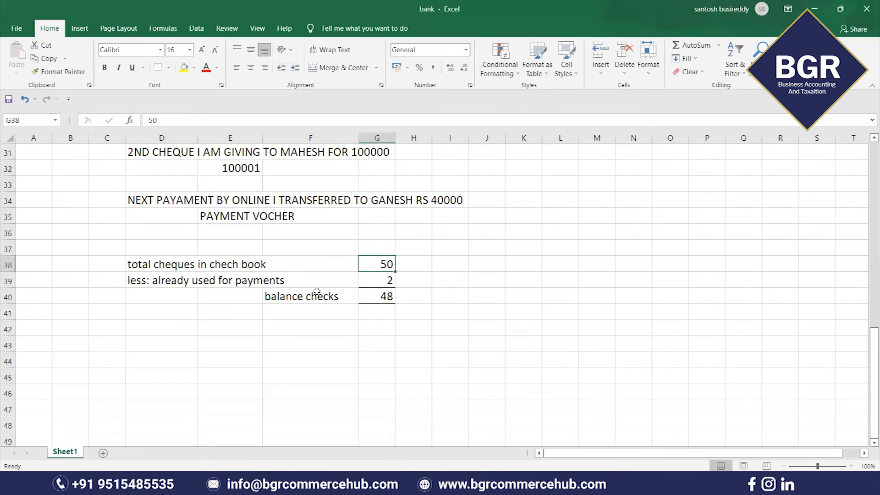
pyautogui.click(365, 280)
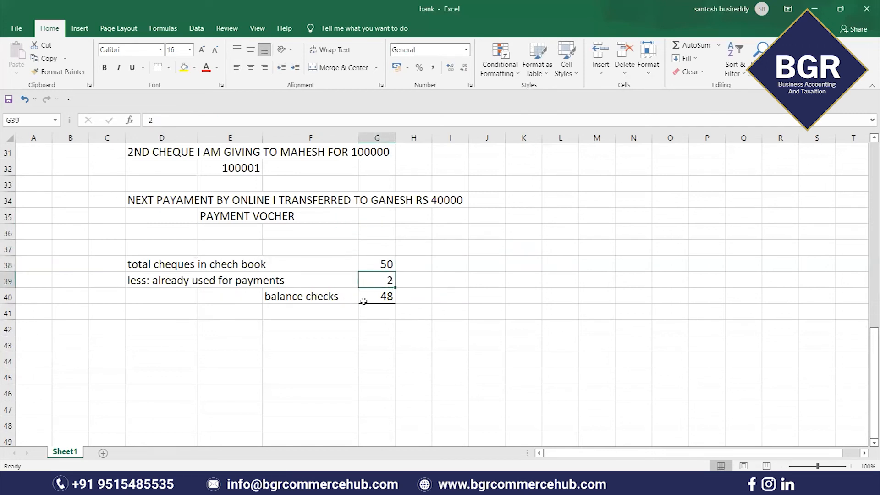
pyautogui.click(383, 299)
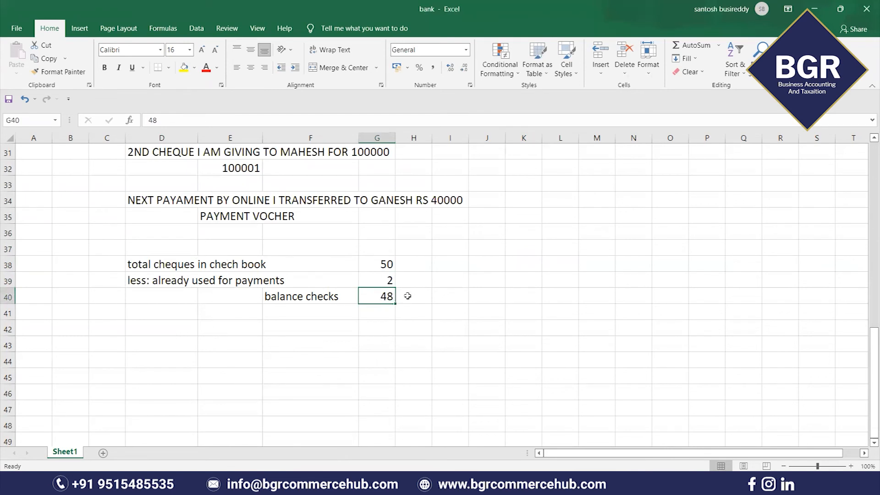
pyautogui.click(389, 281)
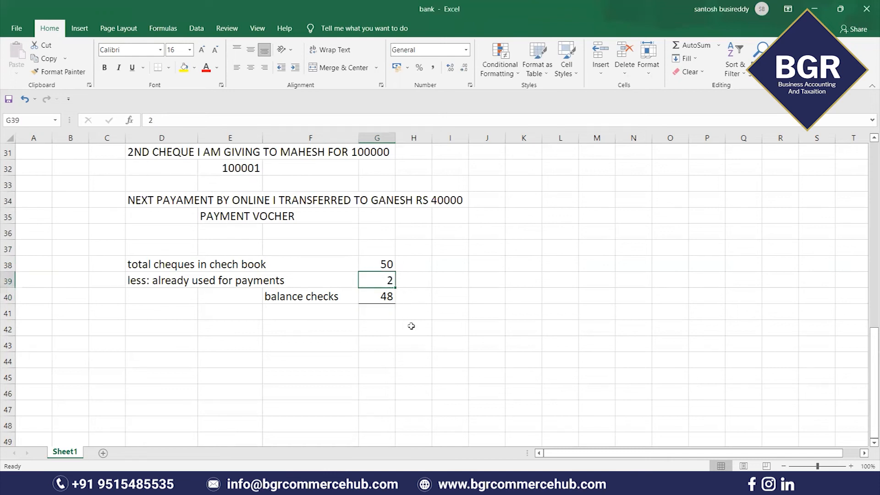
pyautogui.scroll(10, 362, 309)
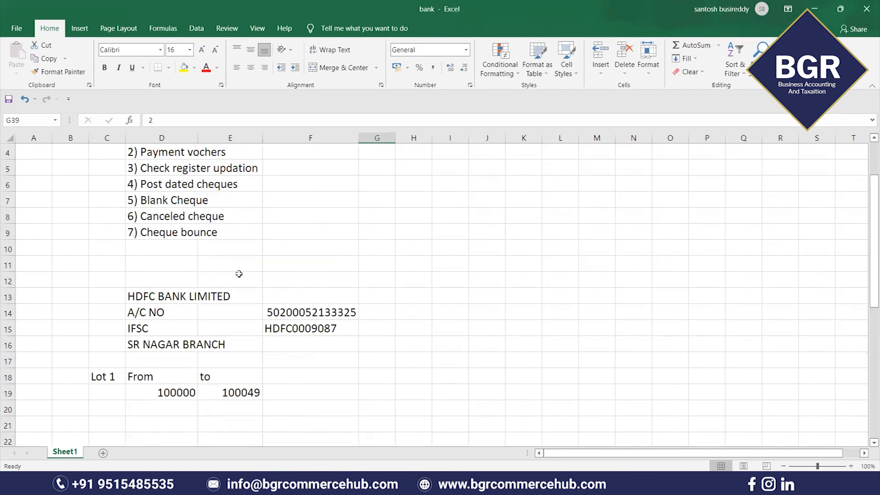
pyautogui.click(148, 212)
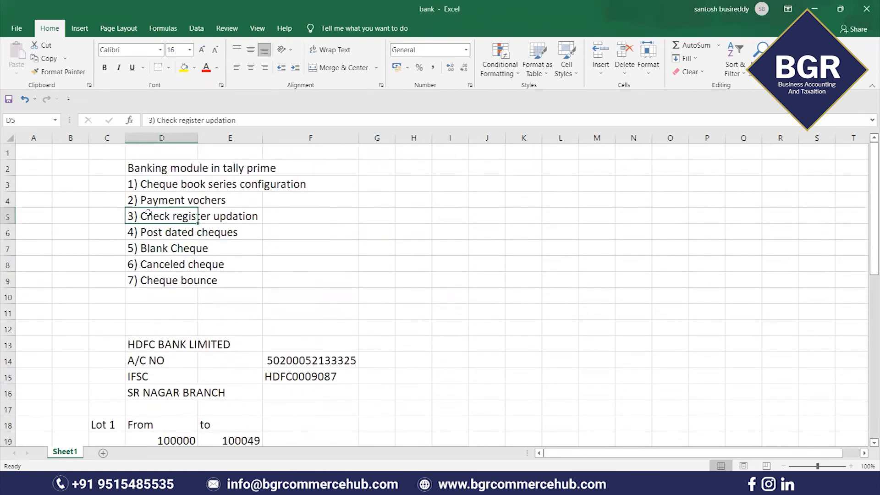
pyautogui.scroll(-5, 318, 324)
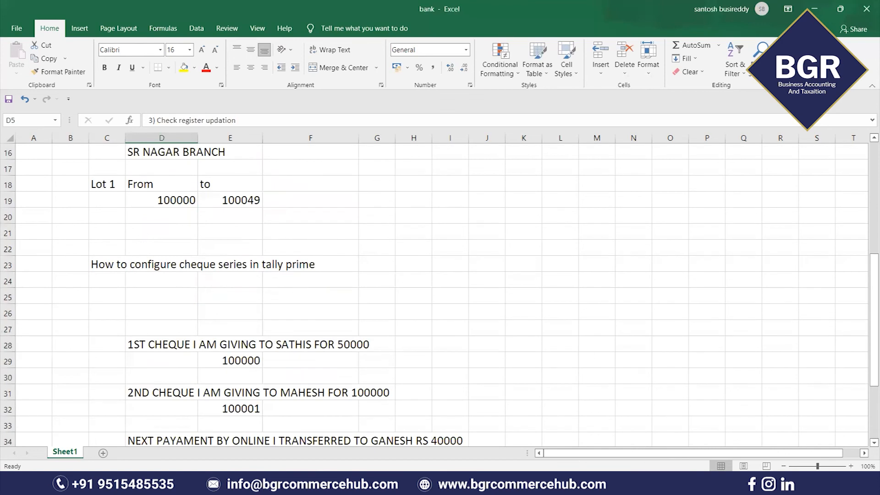
# - Switch to TallyPrime and open the Cheque Register report from the Banking Utilities
pyautogui.hotkey('alt', 'Tab')
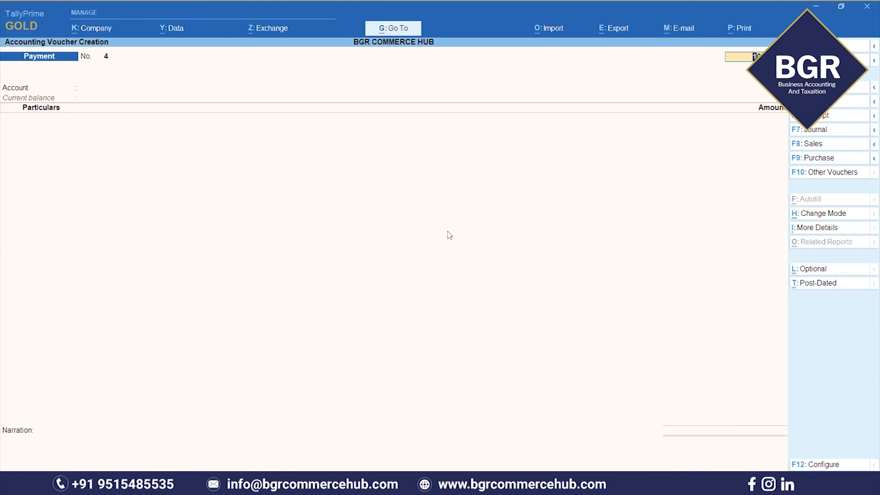
pyautogui.click(405, 33)
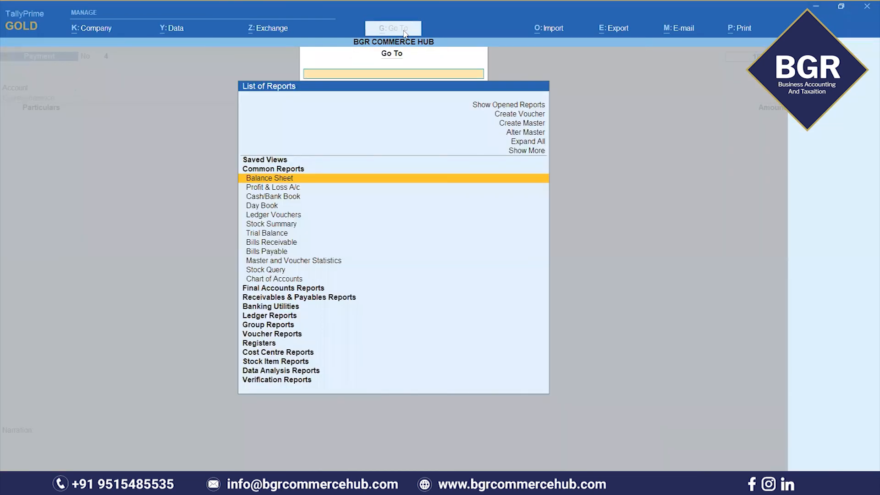
pyautogui.press('Down')
pyautogui.press('Down')
pyautogui.press('Down')
pyautogui.press('Down')
pyautogui.press('Down')
pyautogui.press('Down')
pyautogui.press('Down')
pyautogui.press('Down')
pyautogui.press('Down')
pyautogui.press('Down')
pyautogui.press('Down')
pyautogui.press('Down')
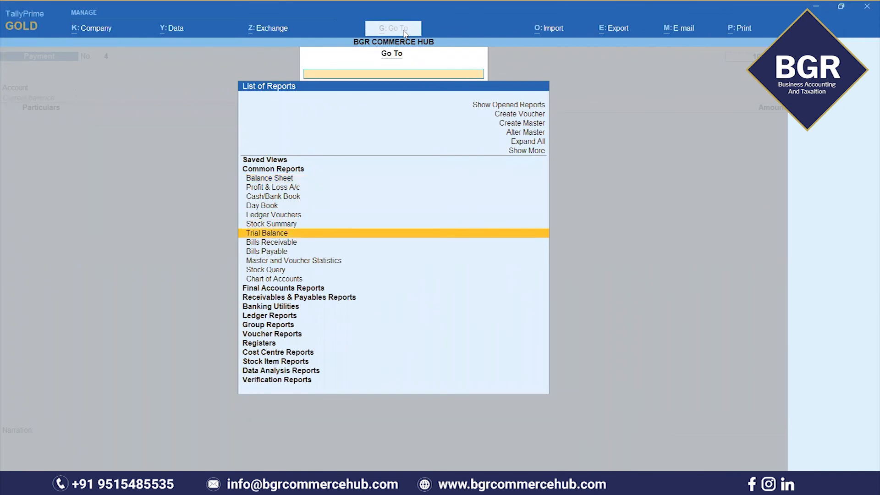
pyautogui.press('Down')
pyautogui.press('Down')
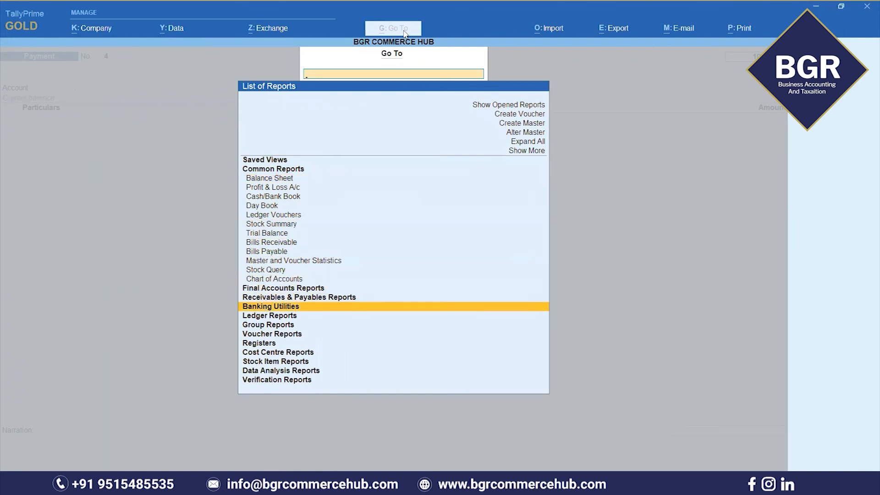
pyautogui.click(329, 310)
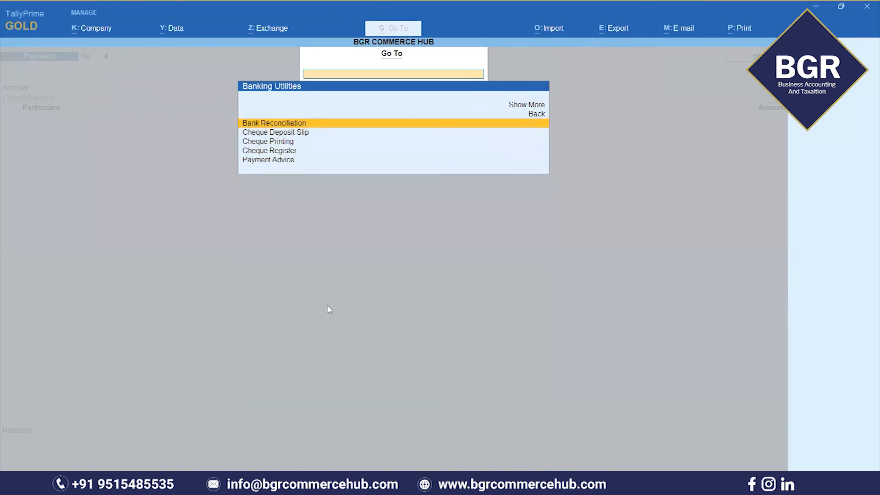
pyautogui.press('Down')
pyautogui.press('Down')
pyautogui.press('Down')
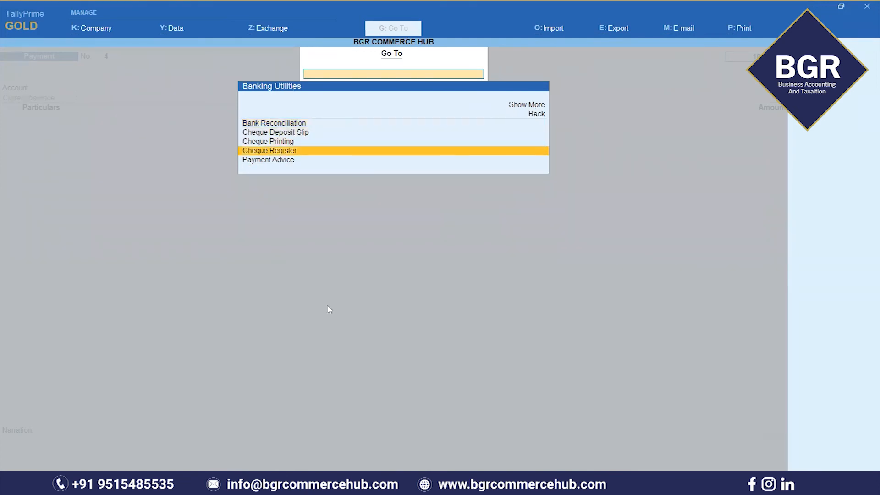
pyautogui.click(298, 154)
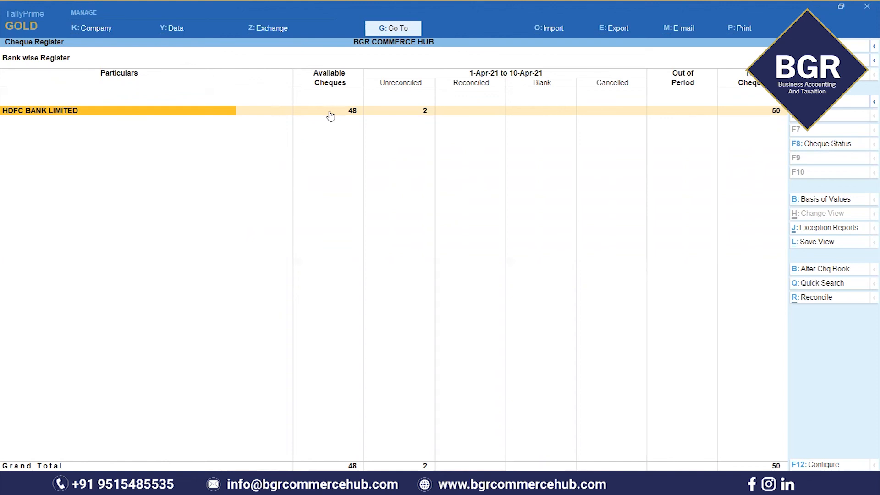
# - Compare the register with the balance checks figure in G40 of the Excel workbook, and return to TallyPrime
pyautogui.hotkey('alt', 'Tab')
pyautogui.scroll(-7, 388, 275)
pyautogui.scroll(1, 387, 276)
pyautogui.click(374, 248)
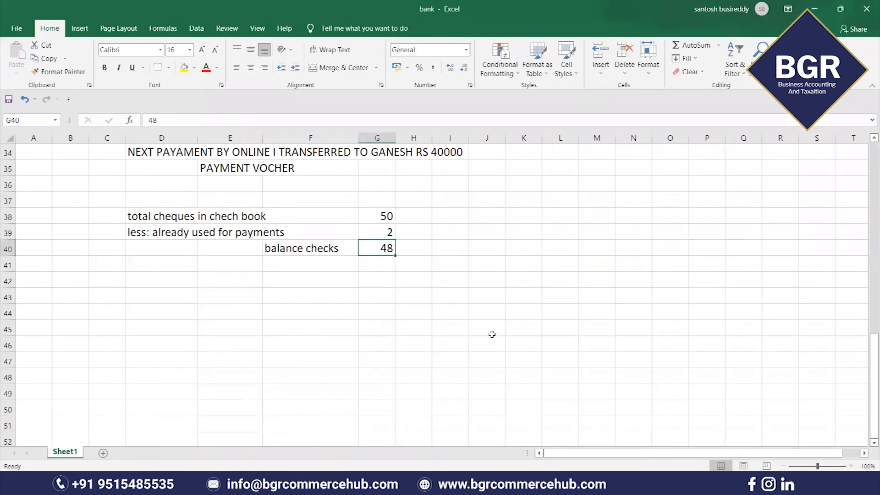
pyautogui.hotkey('alt', 'Tab')
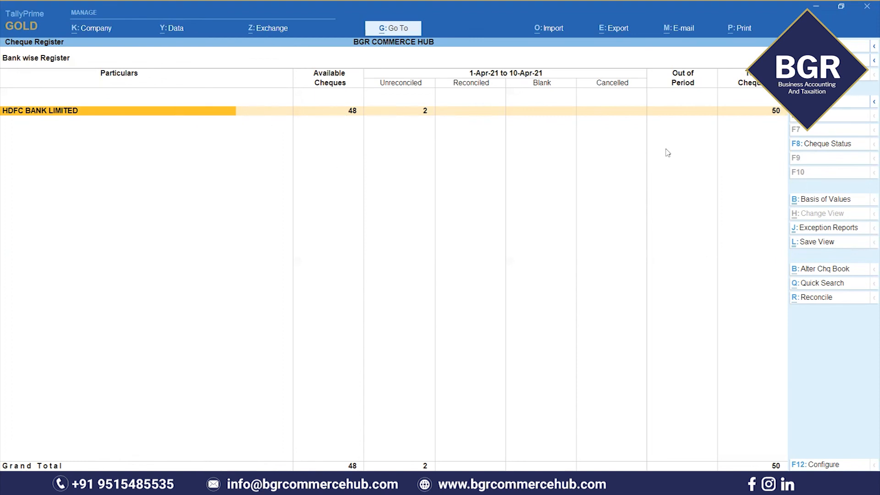
# - Open HDFC BANK LIMITED's cheque ranges, list their transactions, and examine the entries for cheques 100000 to 100002
pyautogui.press('Right')
pyautogui.press('Left')
pyautogui.press('Return')
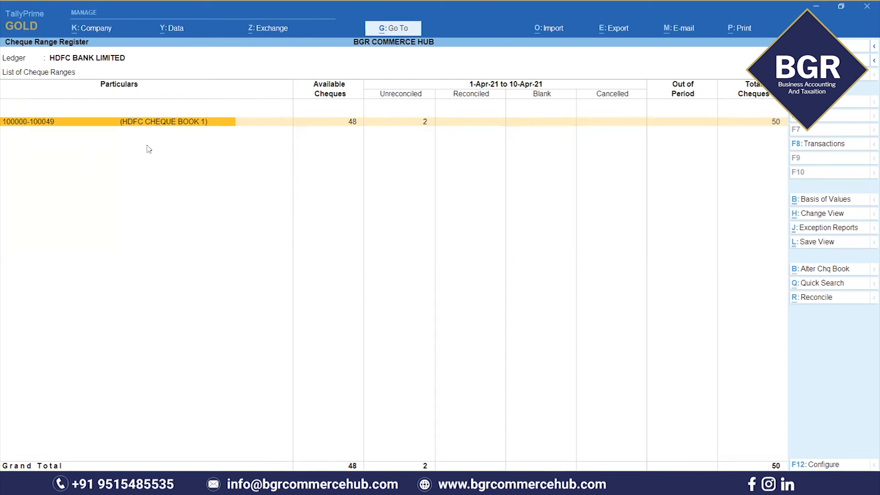
pyautogui.click(836, 146)
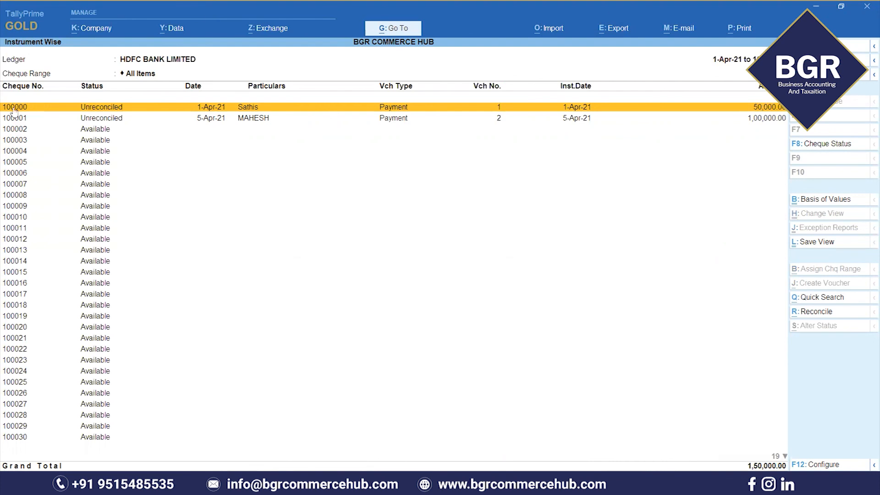
pyautogui.click(23, 121)
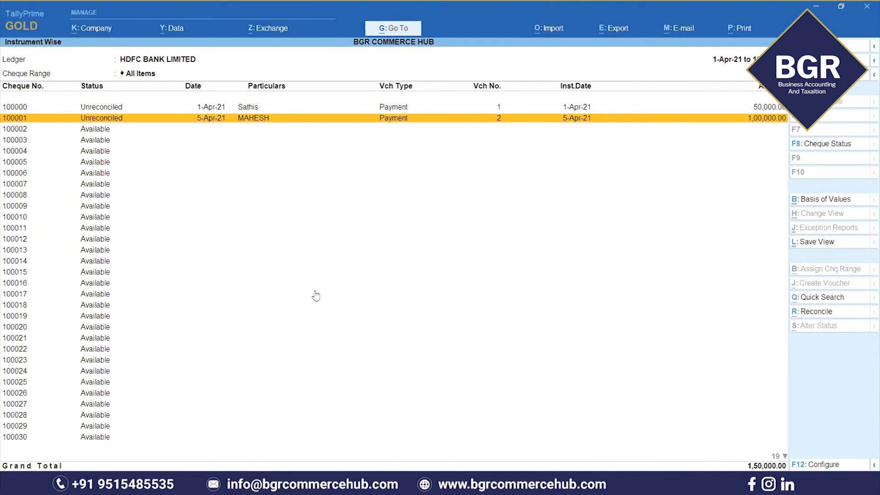
pyautogui.click(19, 131)
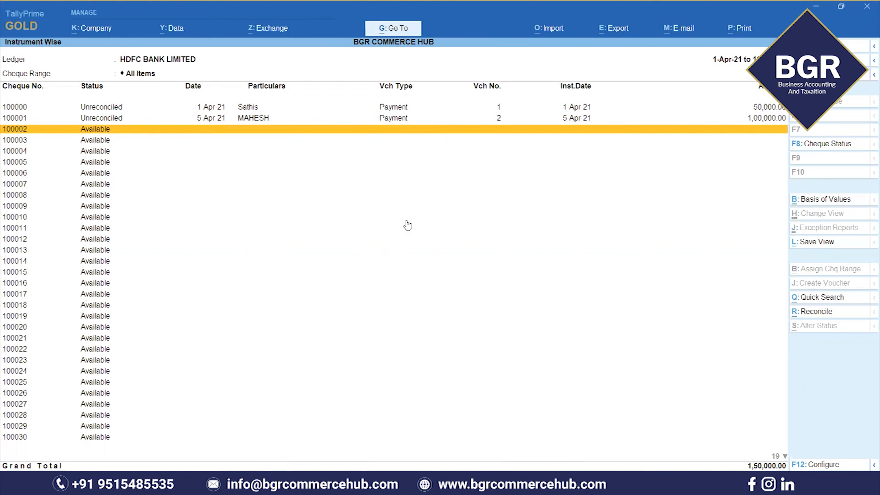
# - Close the cheque transaction list and register reports, returning to the blank payment voucher
pyautogui.press('Escape')
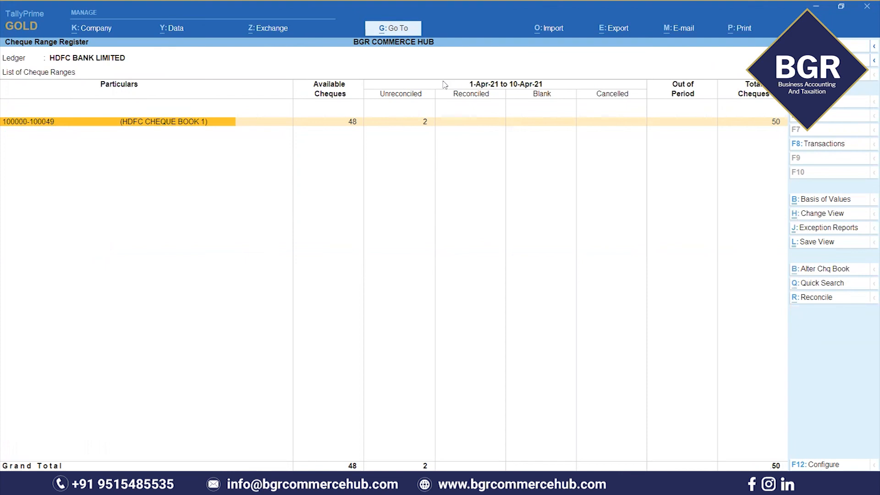
pyautogui.press('Escape')
pyautogui.press('Escape')
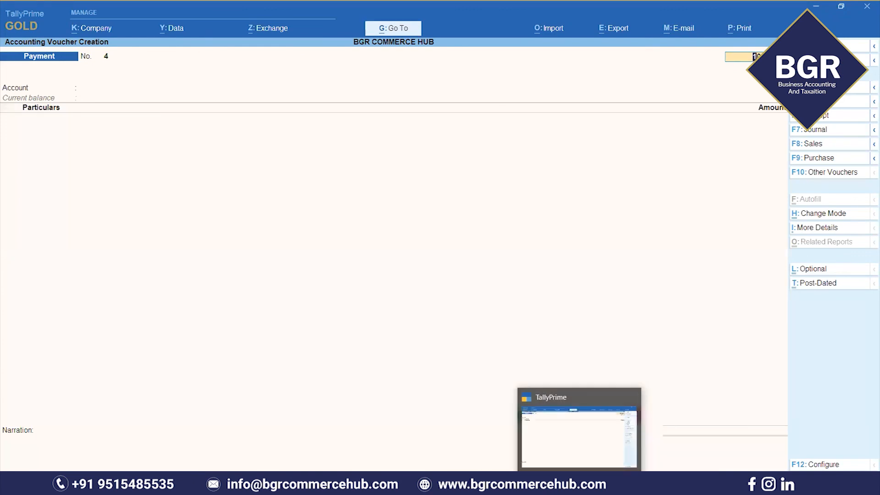
pyautogui.click(579, 483)
pyautogui.click(579, 483)
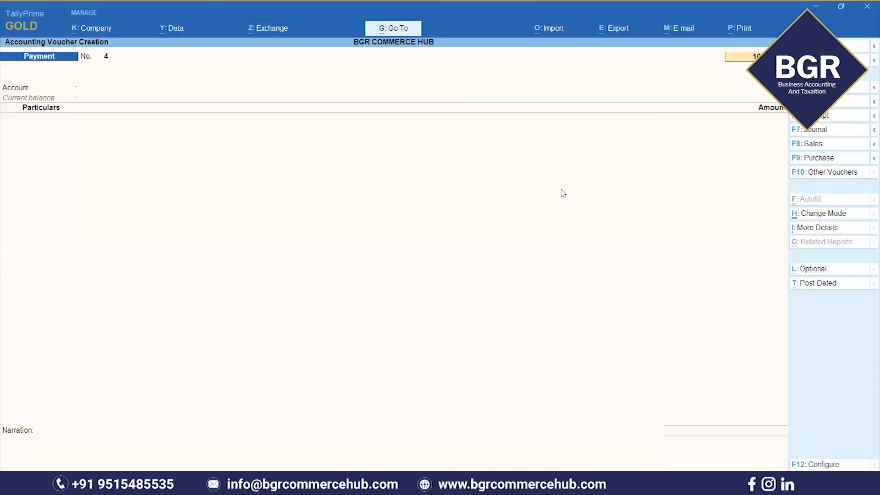
# - Reopen the bank-wise Cheque Register through the Banking Utilities reports
pyautogui.click(400, 33)
pyautogui.press('Down')
pyautogui.press('Down')
pyautogui.press('Down')
pyautogui.press('Down')
pyautogui.press('Down')
pyautogui.press('Down')
pyautogui.press('Down')
pyautogui.press('Down')
pyautogui.press('Down')
pyautogui.press('Down')
pyautogui.press('Down')
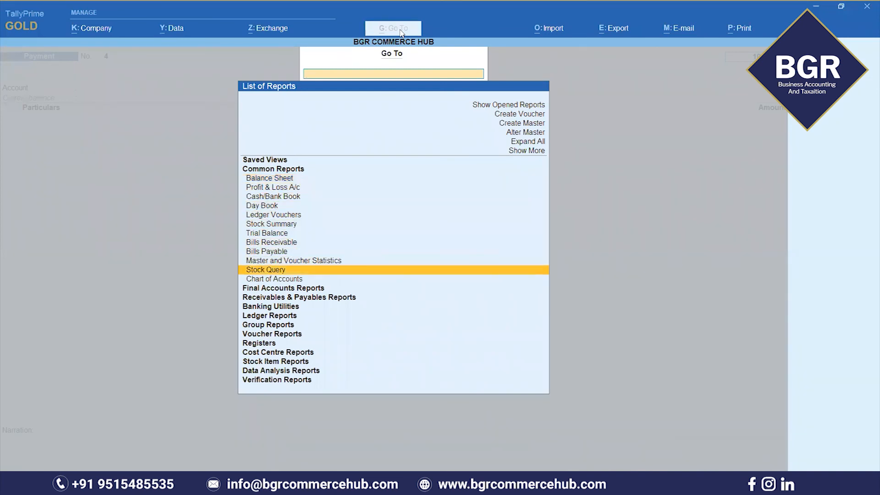
pyautogui.press('Return')
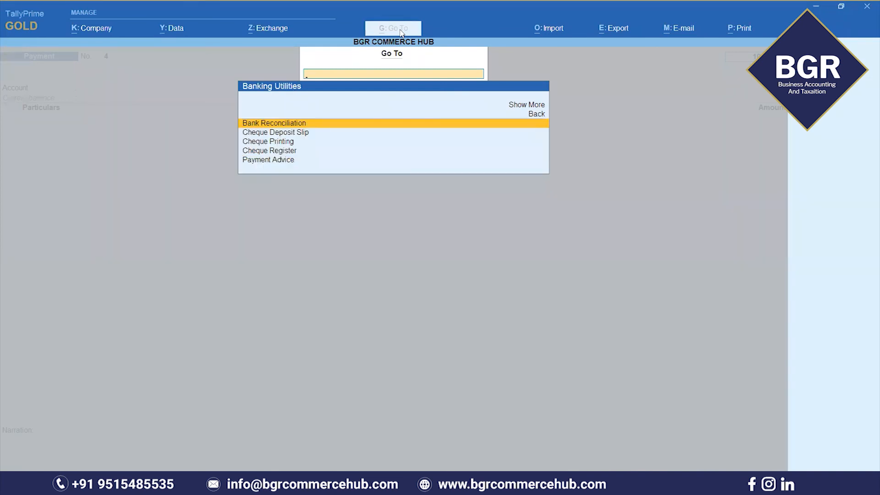
pyautogui.press('Down')
pyautogui.press('Down')
pyautogui.press('Down')
pyautogui.press('Return')
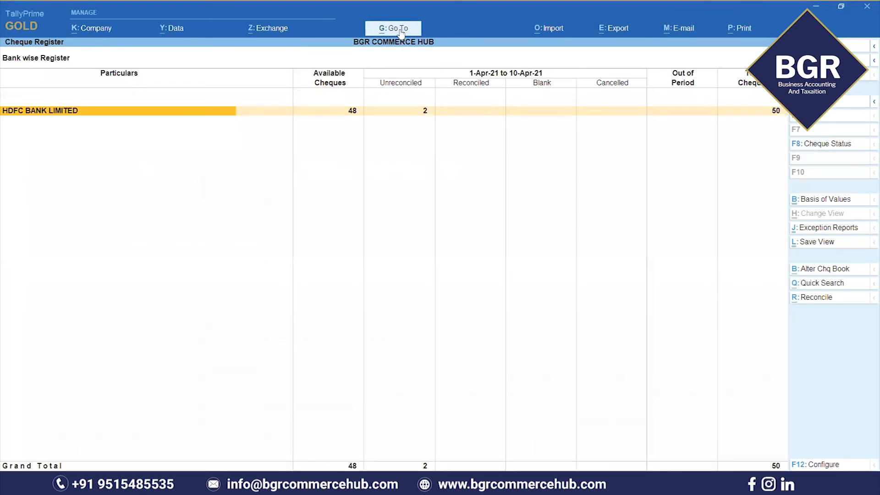
pyautogui.press('Return')
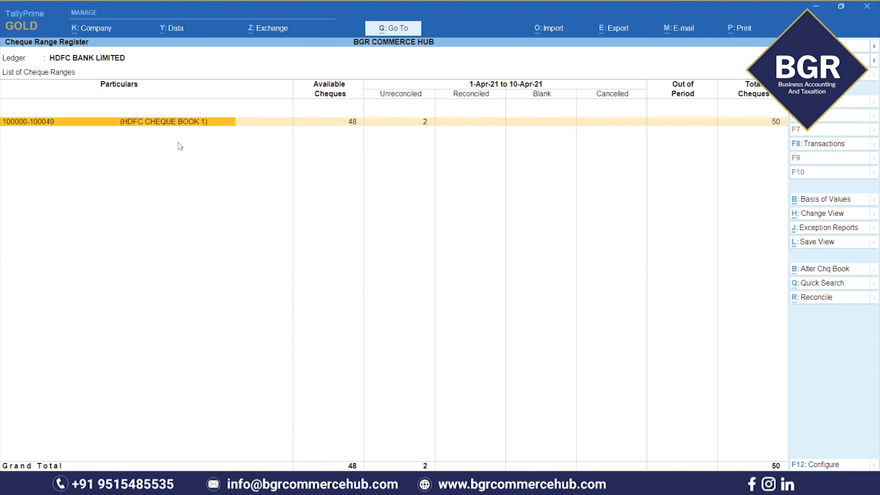
pyautogui.press('Return')
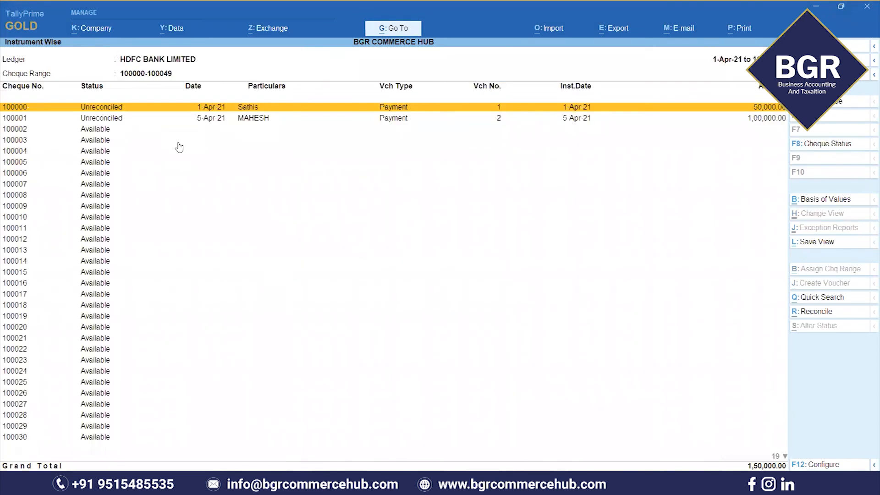
pyautogui.click(21, 133)
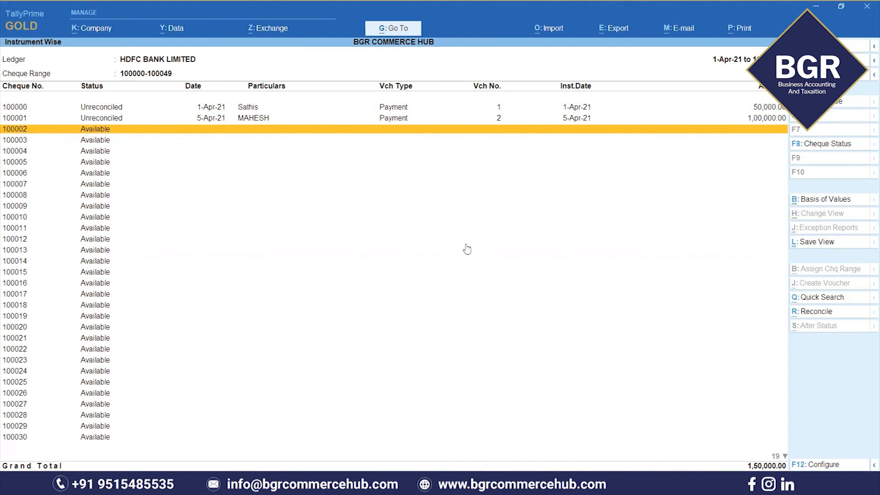
pyautogui.press('Escape')
pyautogui.press('Escape')
pyautogui.press('Escape')
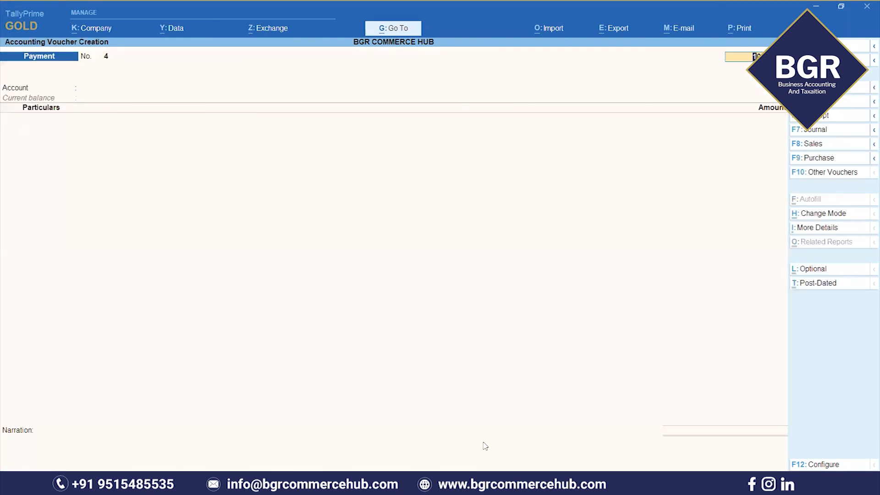
# - Switch to the Excel workbook and review the first three banking topics, the Post dated cheques topic, and the area below the cheque tally
pyautogui.hotkey('alt', 'Tab')
pyautogui.scroll(11, 452, 301)
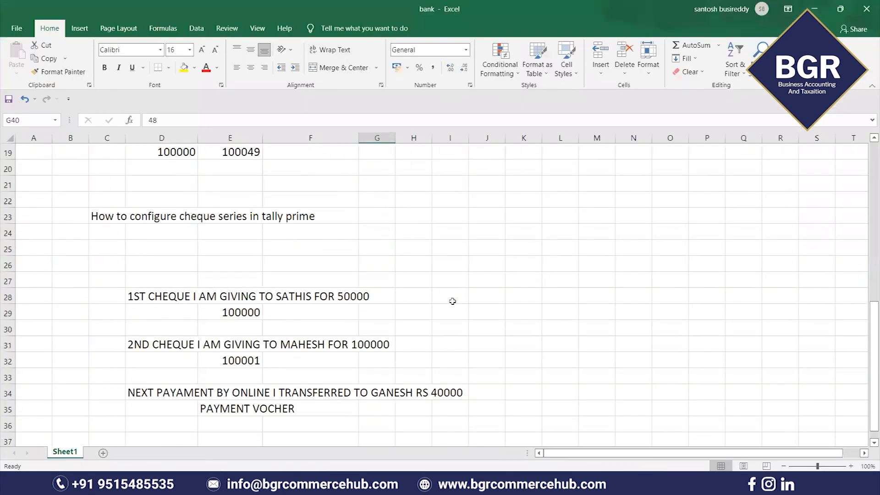
pyautogui.click(158, 181)
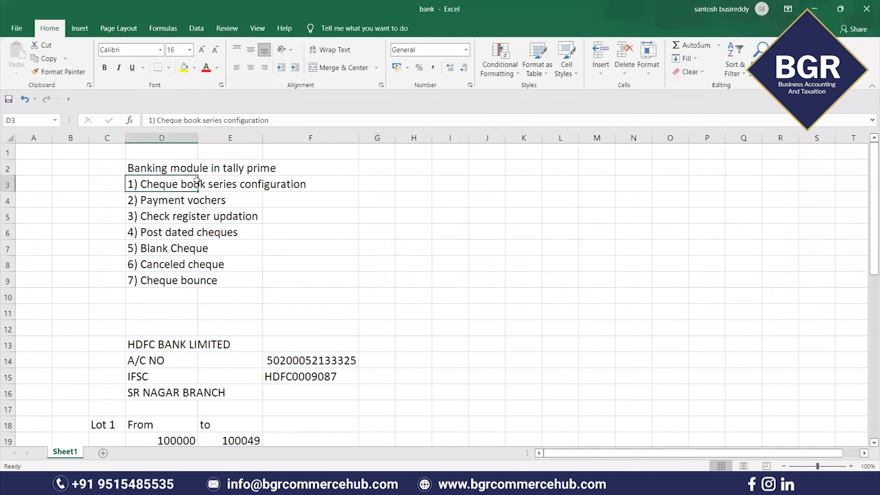
pyautogui.click(151, 202)
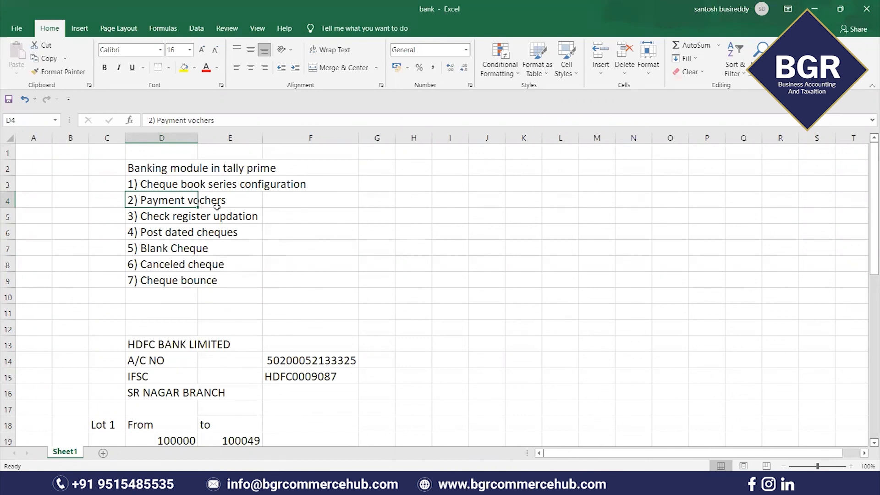
pyautogui.click(146, 216)
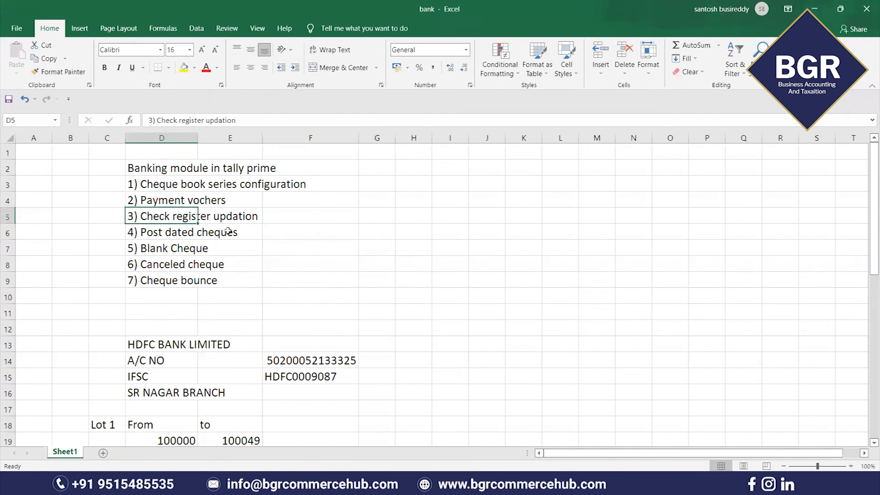
pyautogui.click(394, 246)
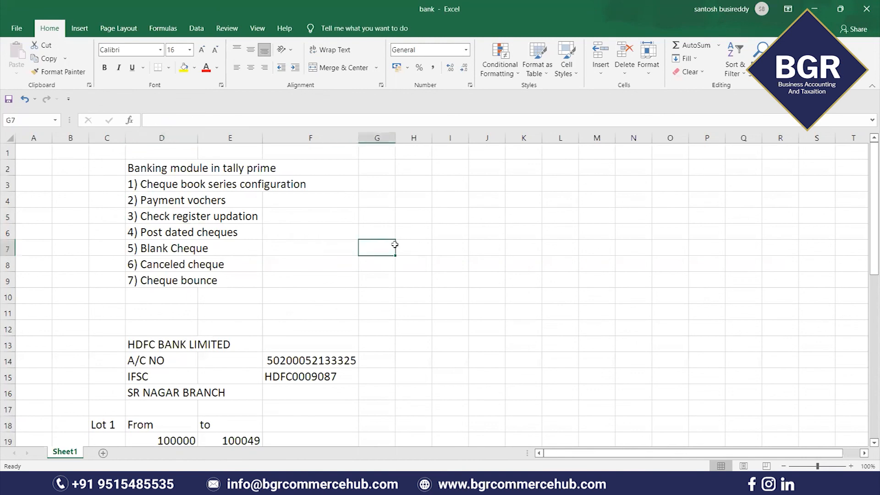
pyautogui.scroll(-4, 395, 326)
pyautogui.scroll(4, 397, 329)
pyautogui.scroll(-3, 415, 304)
pyautogui.scroll(3, 458, 298)
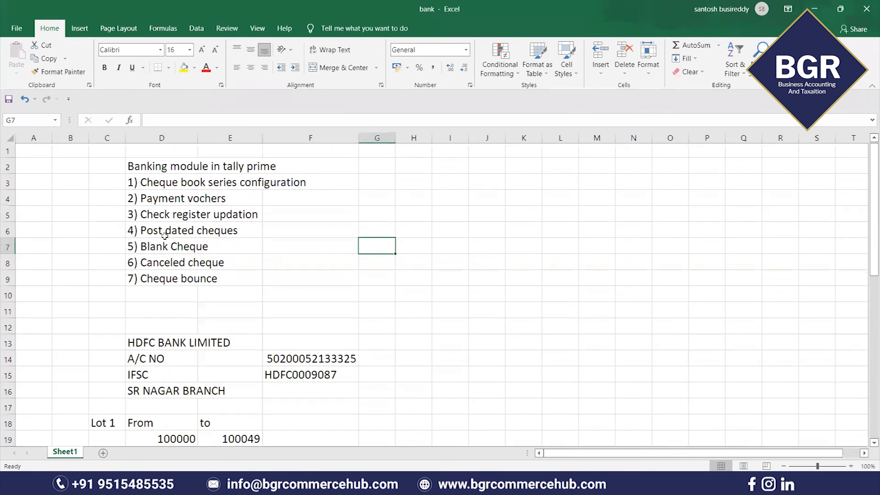
pyautogui.scroll(-3, 515, 291)
pyautogui.scroll(-10, 515, 290)
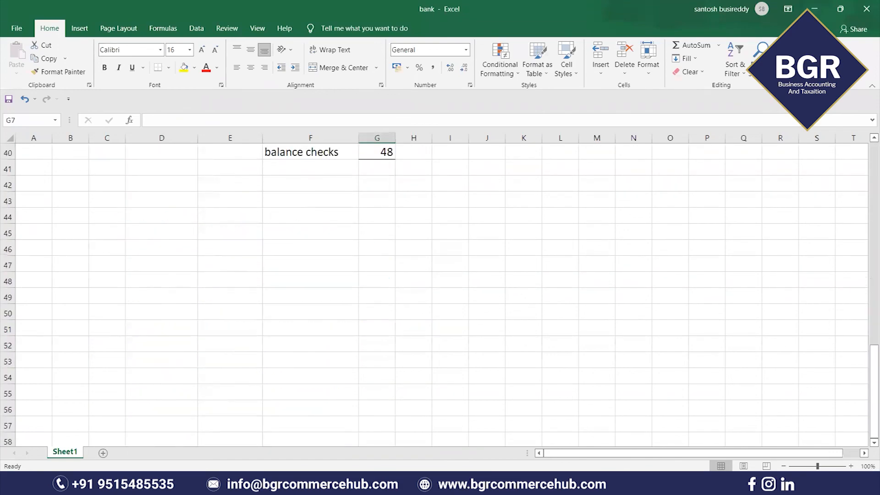